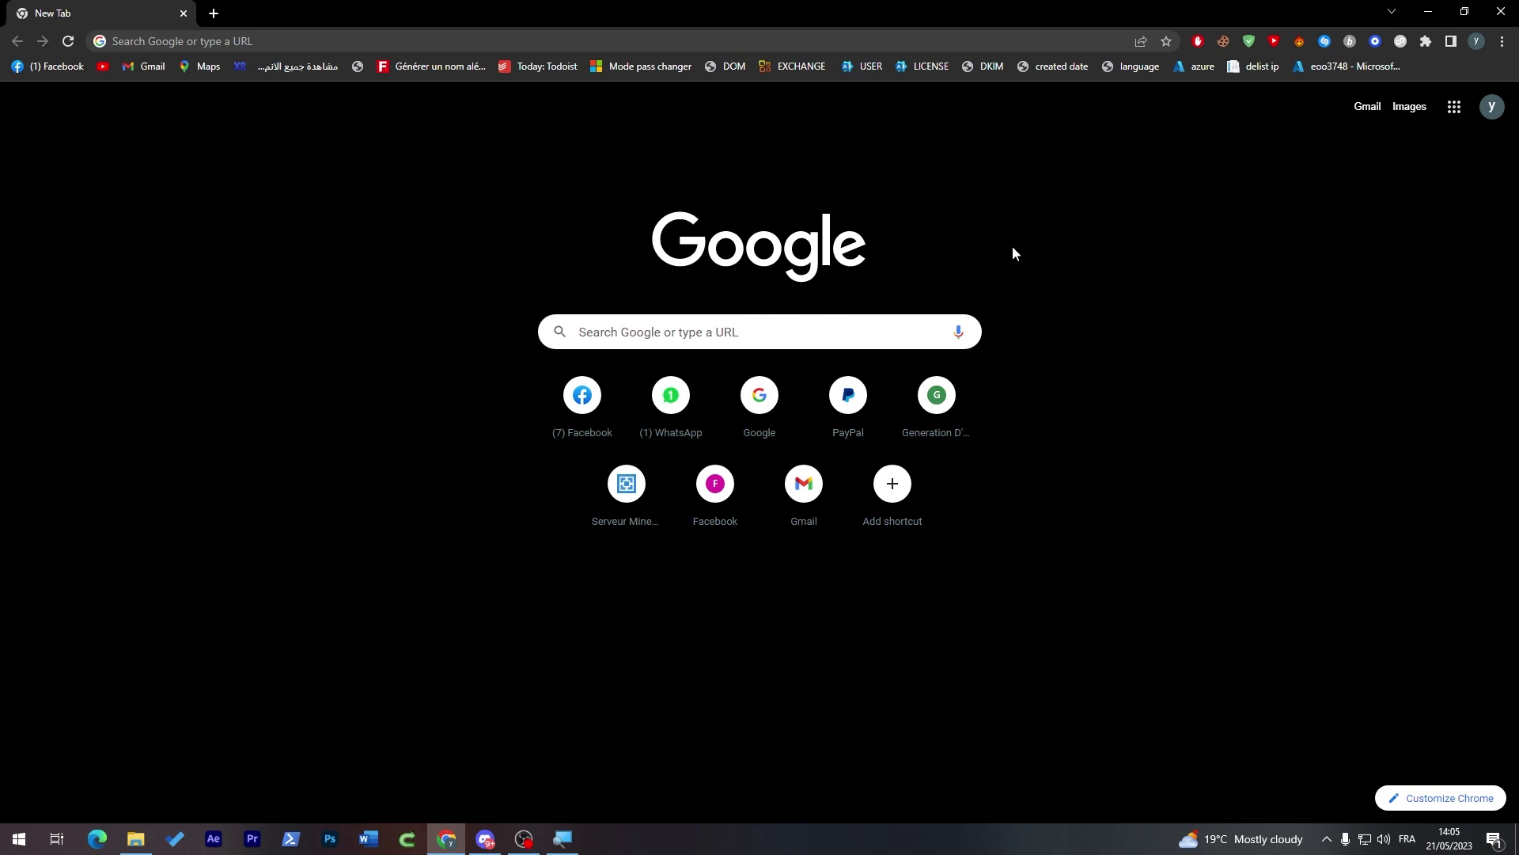
# - Open the SPOD website, enter its app from the account, and go to the points-of-sale integrations from the Welcome Tour
pyautogui.click(791, 39)
pyautogui.write('spod')
pyautogui.press('Return')
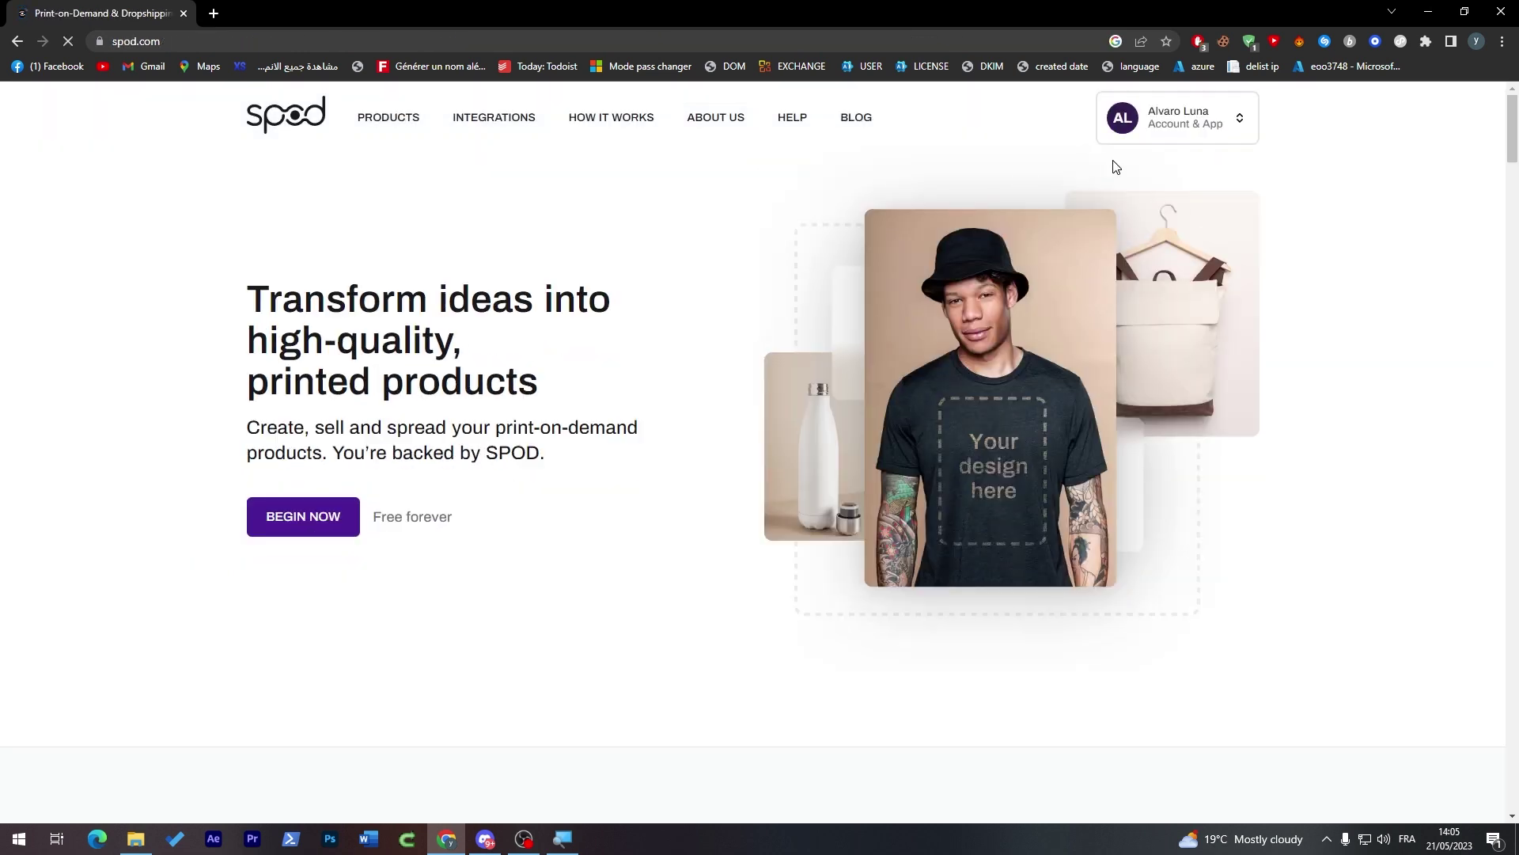
pyautogui.click(1209, 134)
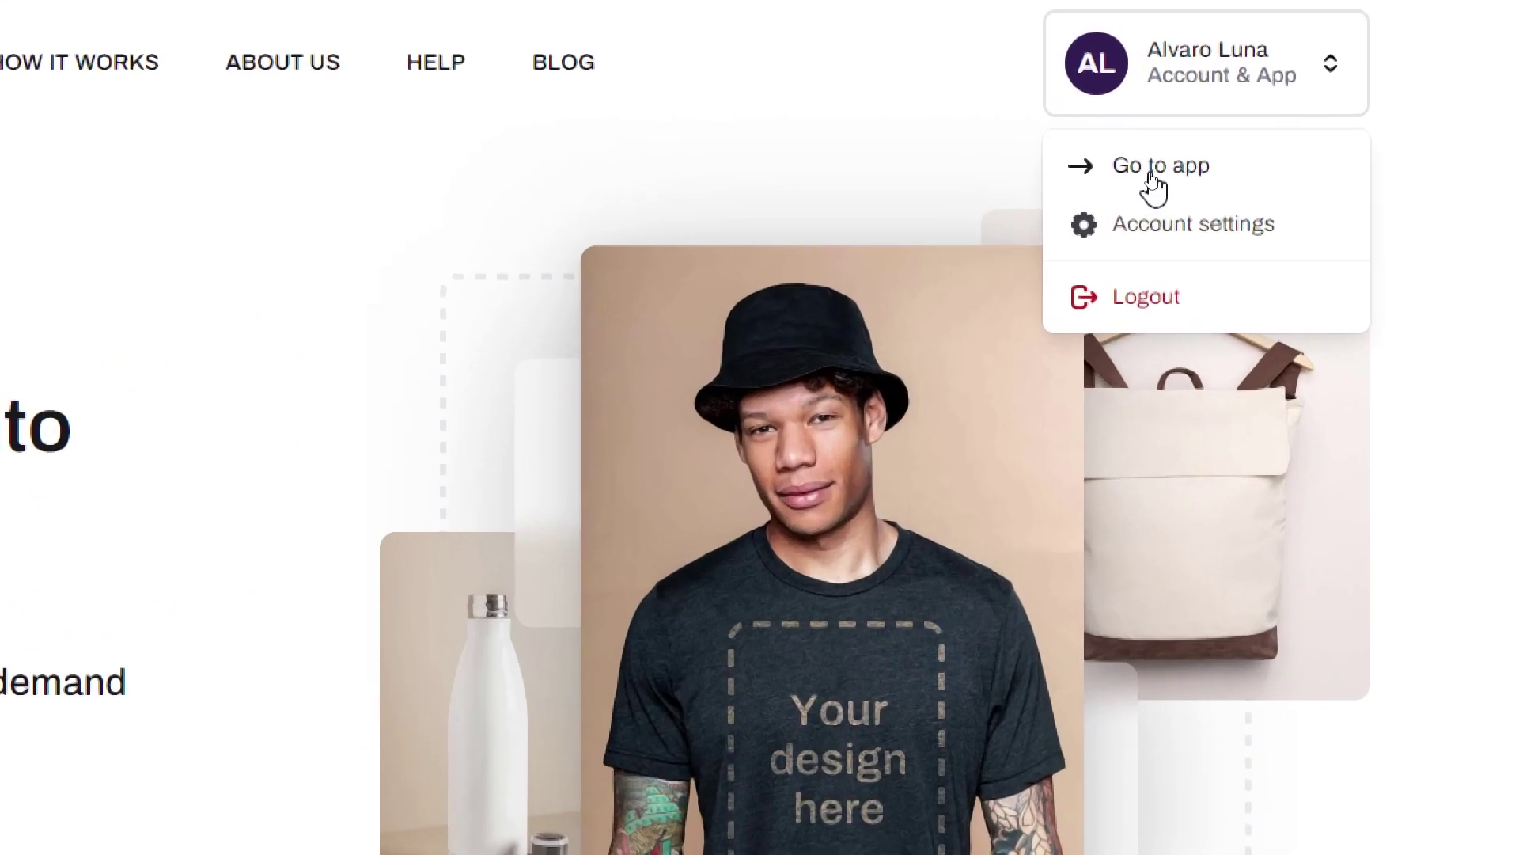
pyautogui.click(1150, 174)
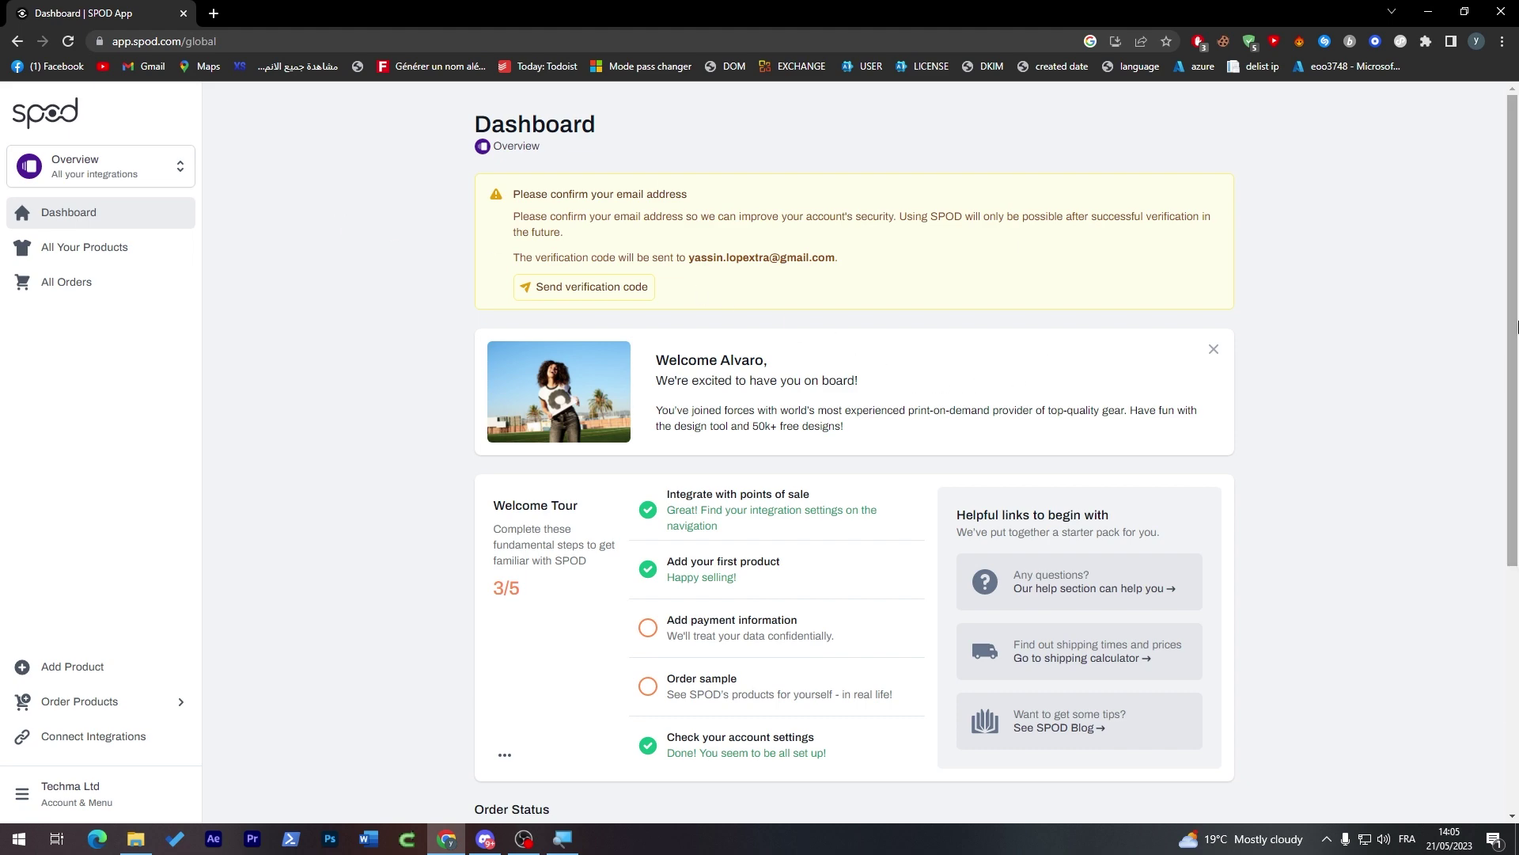
pyautogui.scroll(-2, 865, 327)
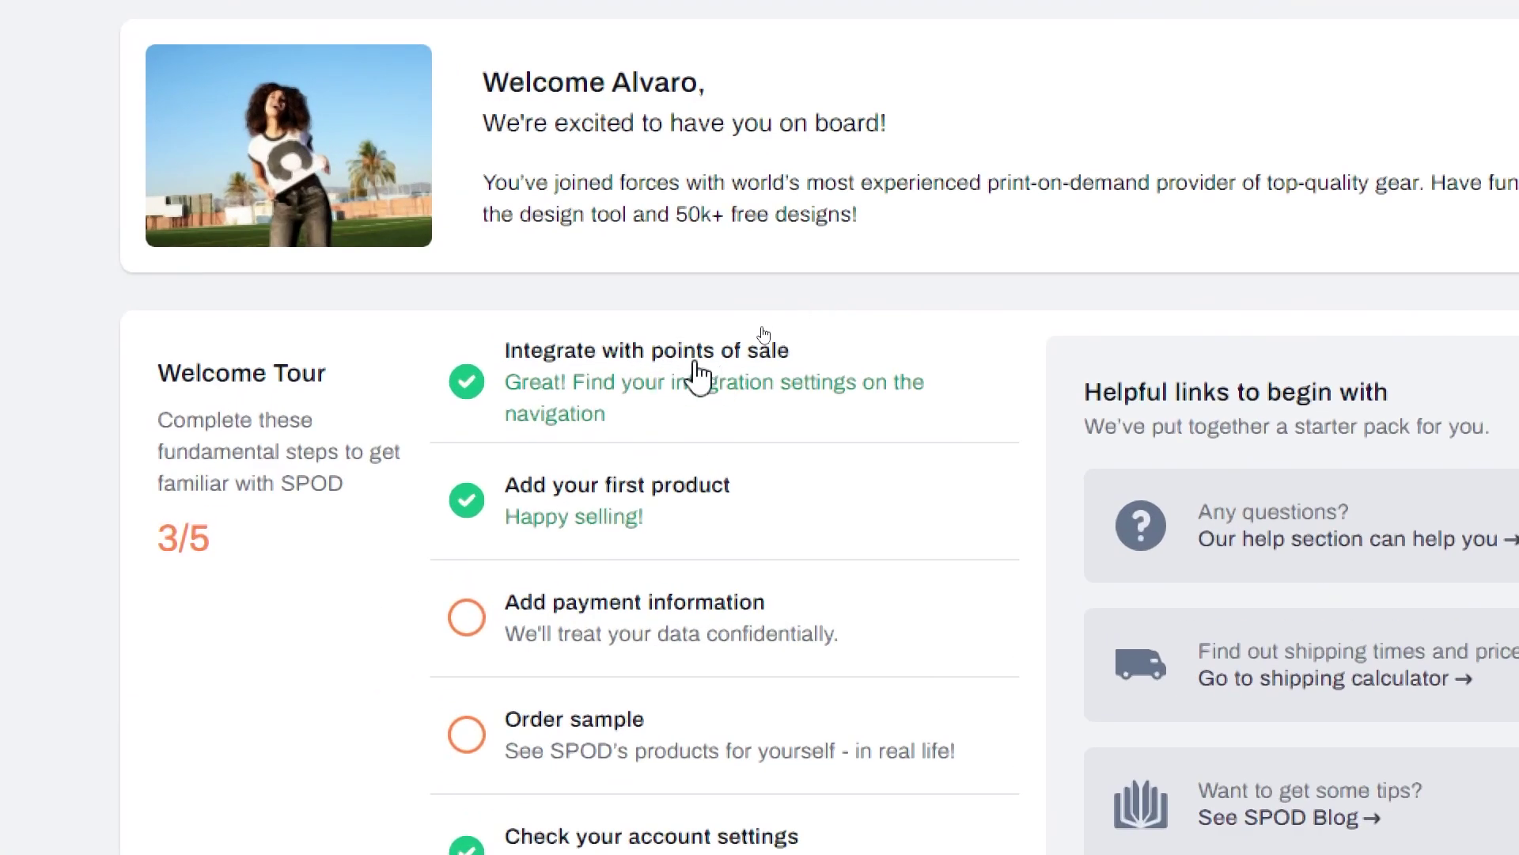
pyautogui.click(687, 364)
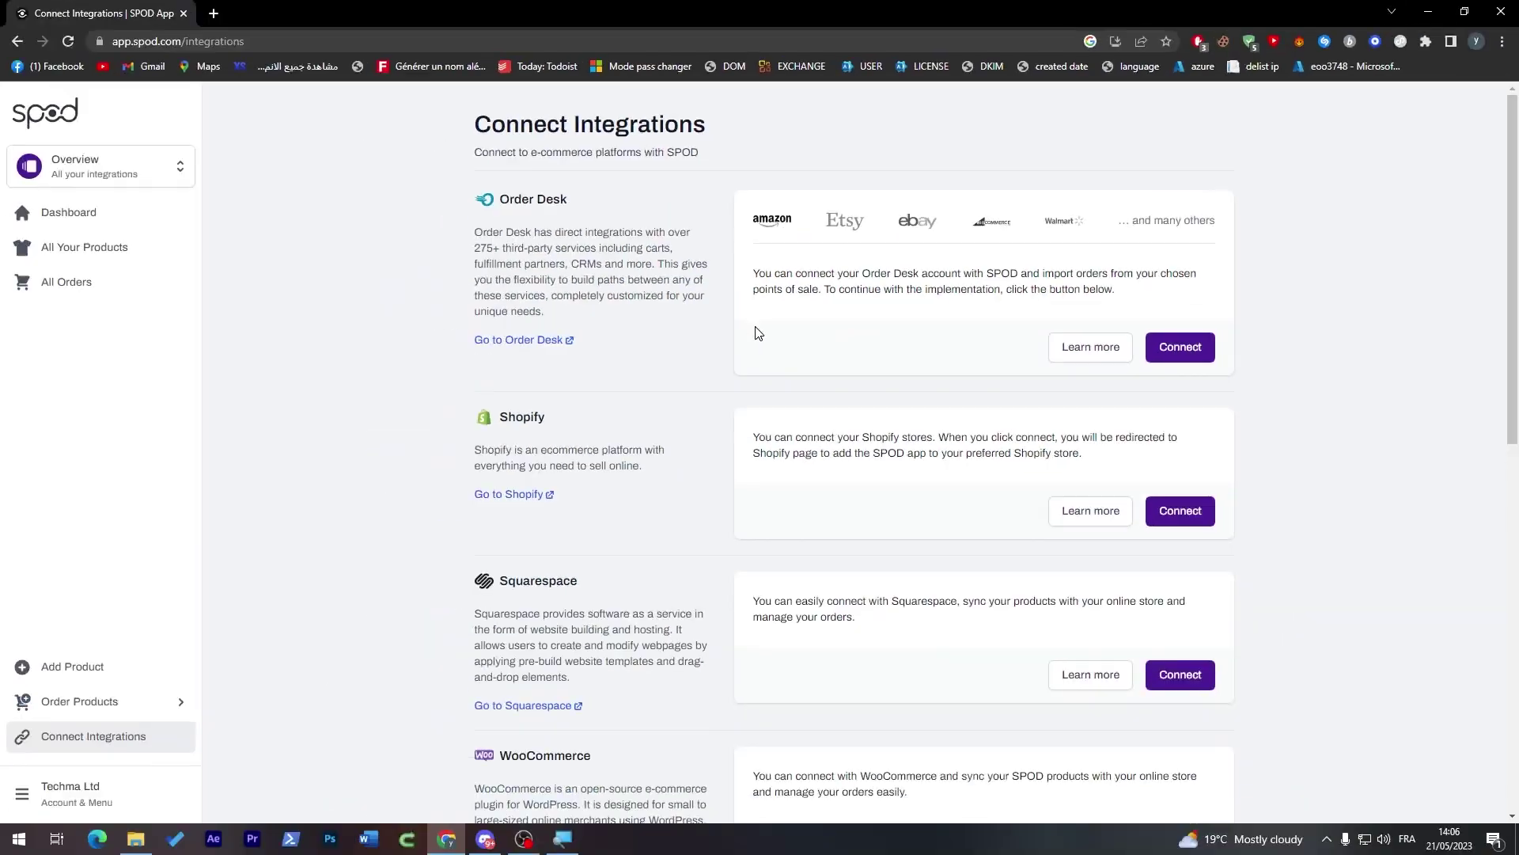
# - Review the e-commerce platforms offered for connection, from Order Desk to the SPOD API, and read how connecting a Shopify store works
pyautogui.tripleClick(527, 200)
pyautogui.tripleClick(539, 199)
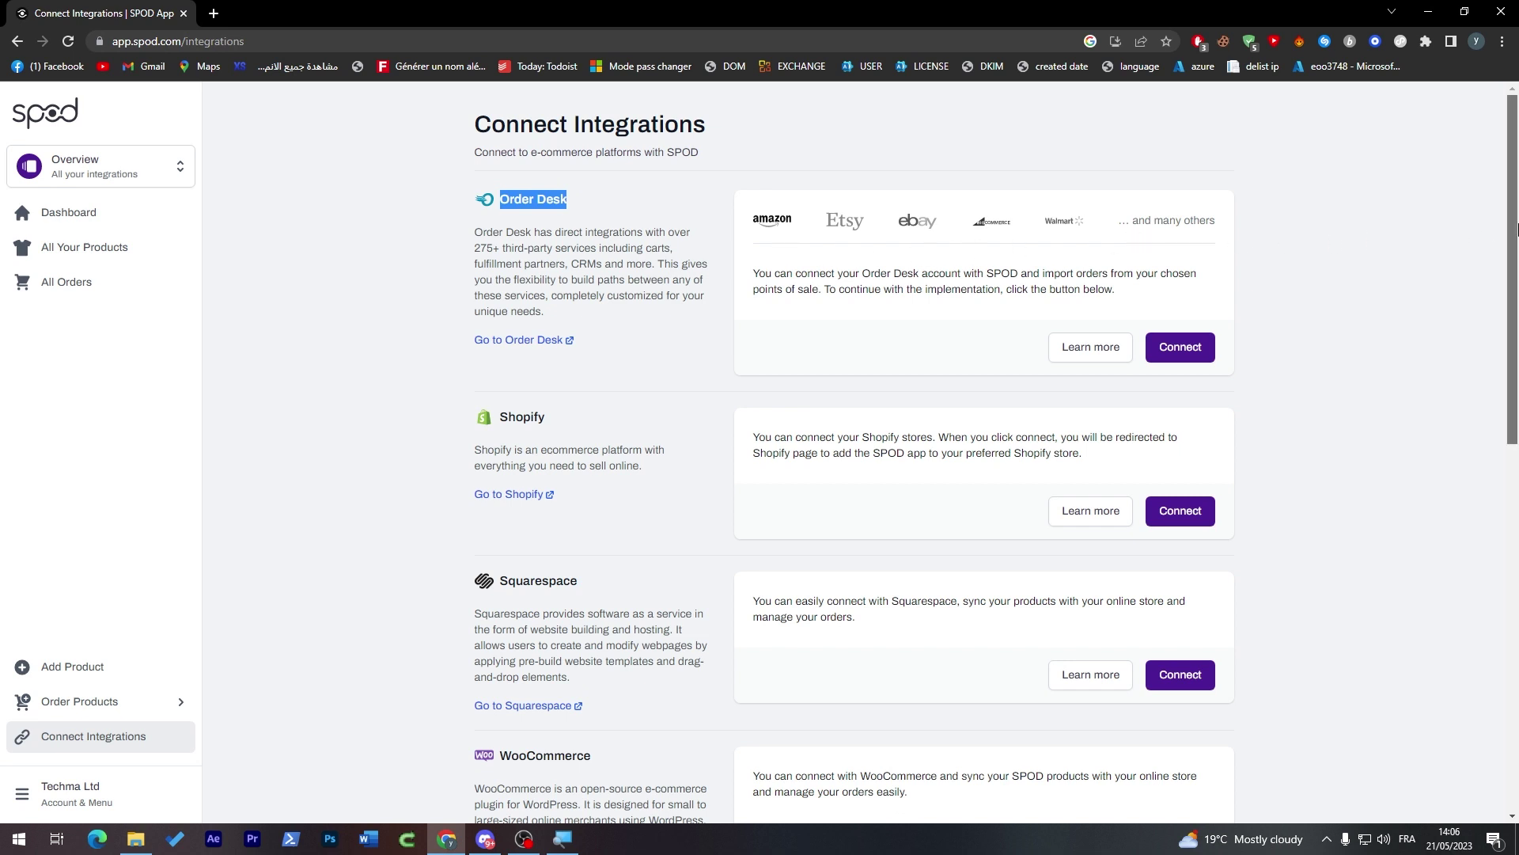
pyautogui.scroll(-3, 653, 157)
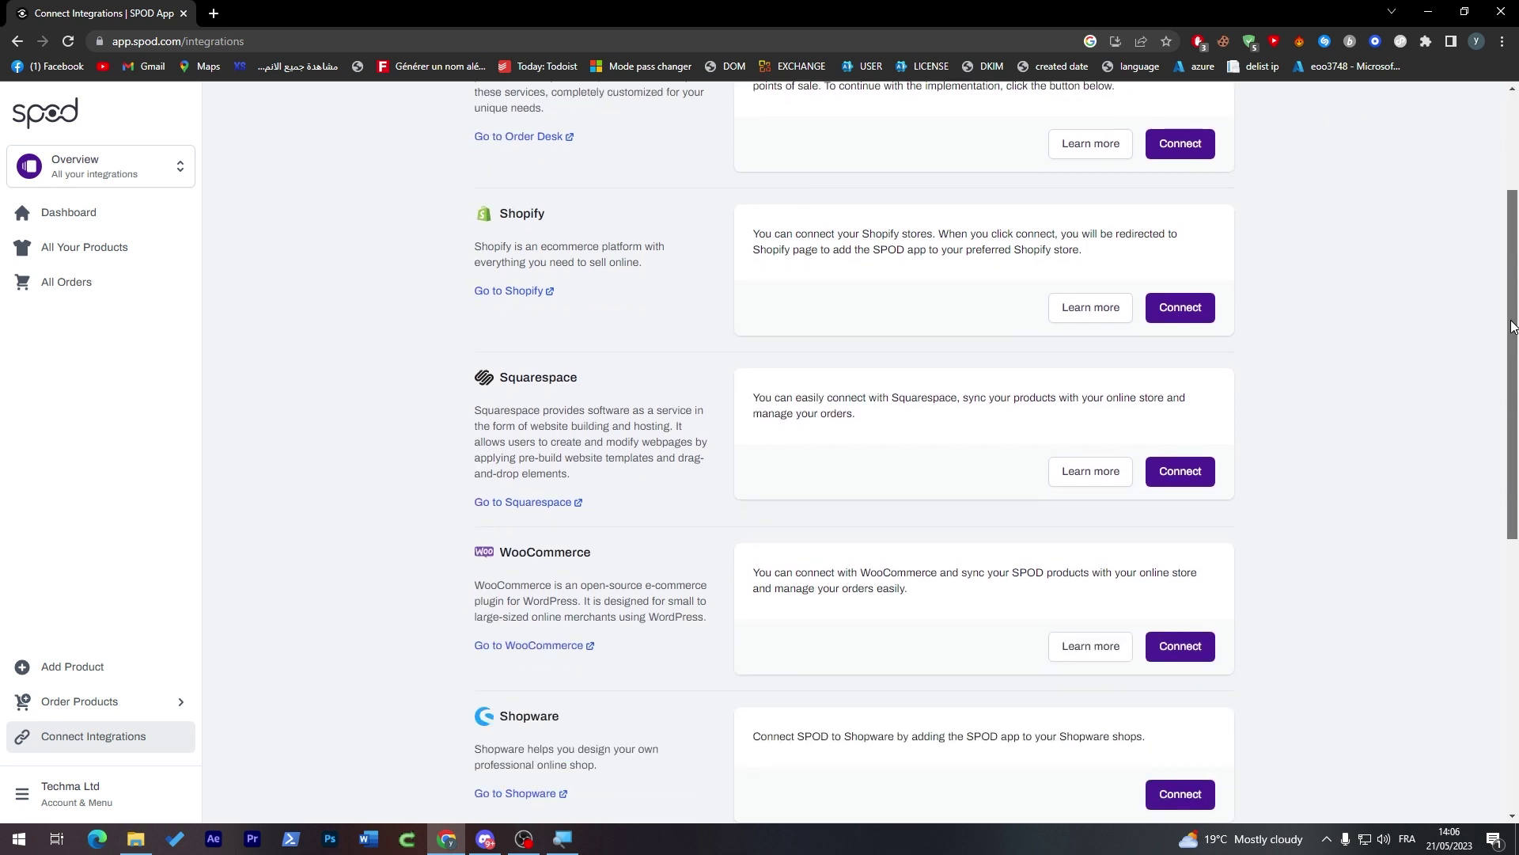
pyautogui.doubleClick(534, 215)
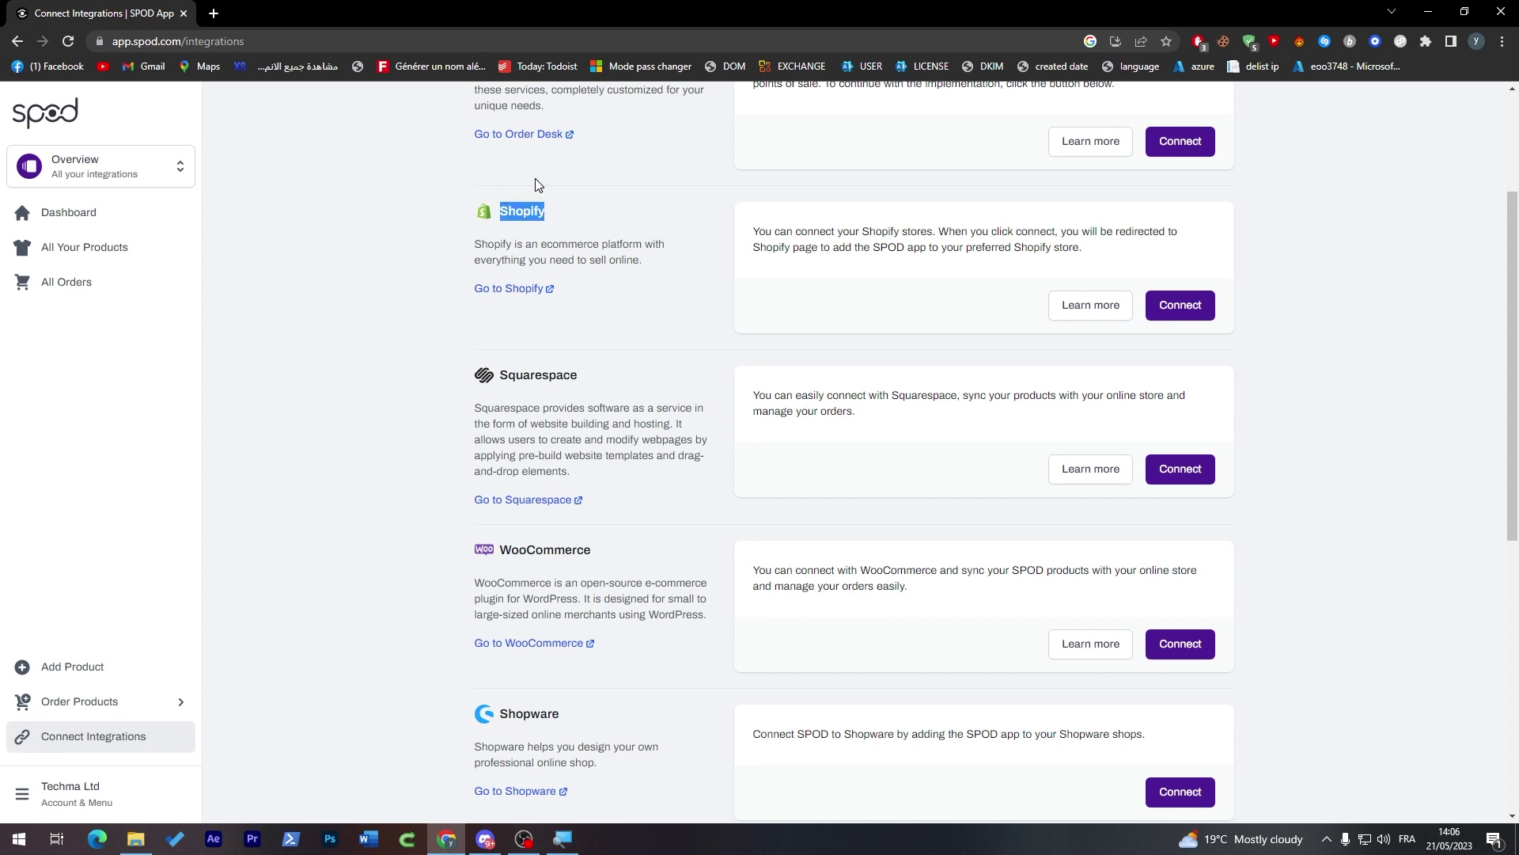
pyautogui.doubleClick(538, 375)
pyautogui.scroll(-3, 1504, 580)
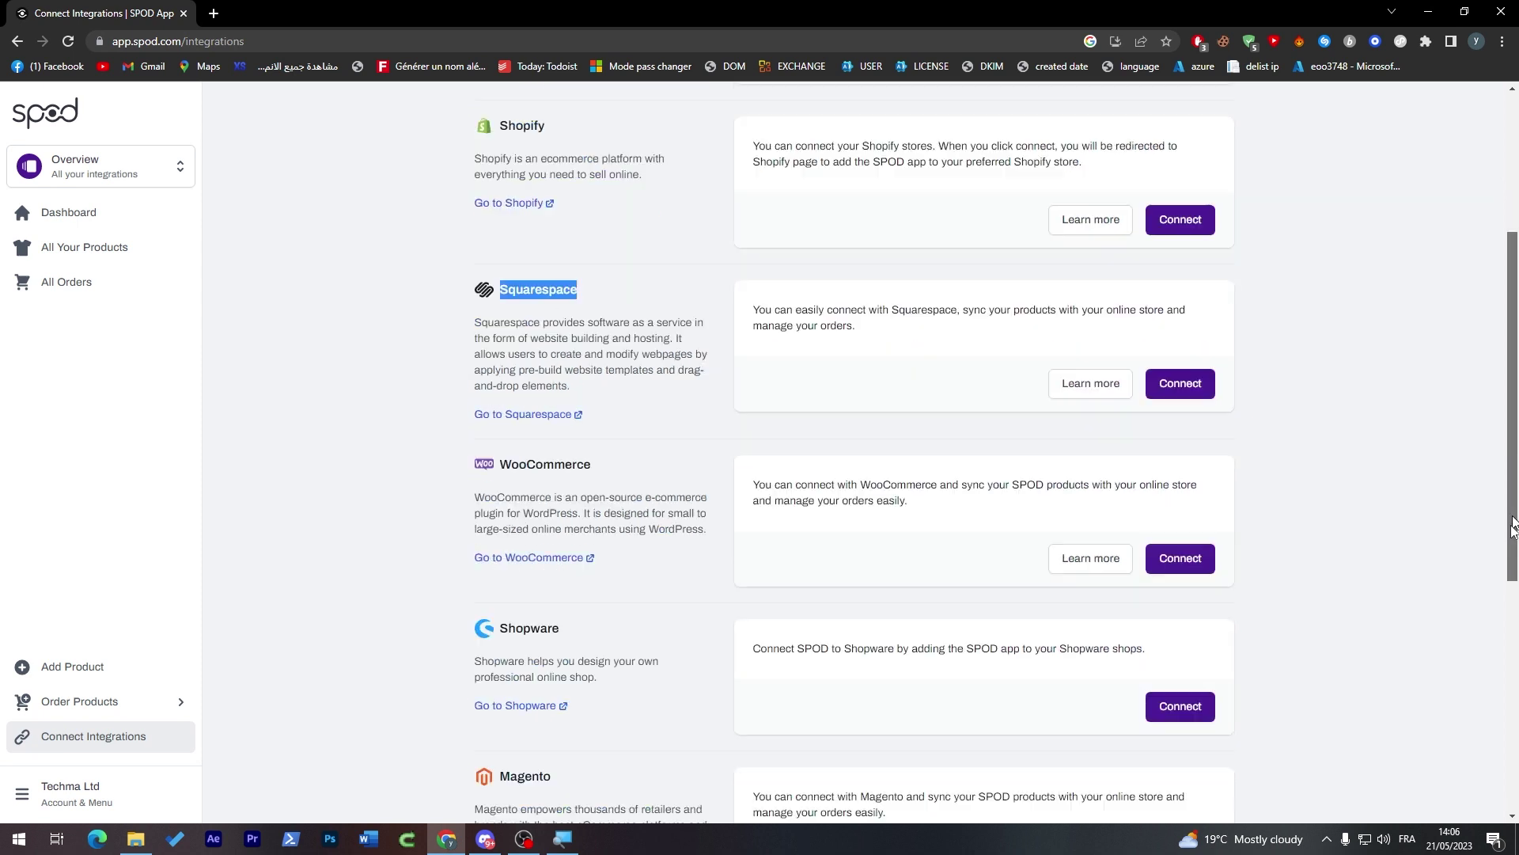
pyautogui.scroll(-4, 1504, 580)
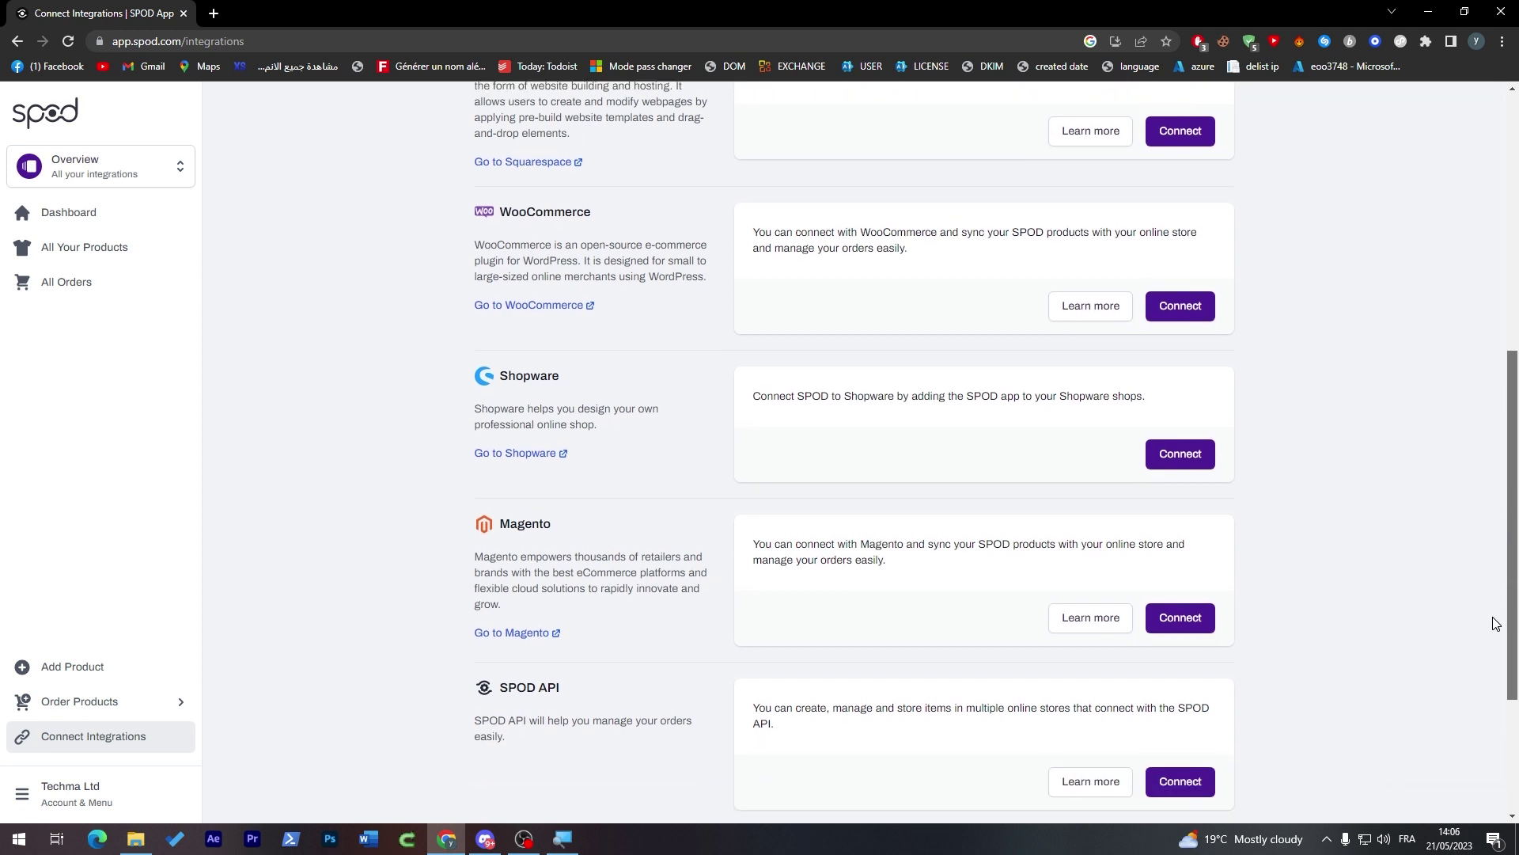
pyautogui.scroll(7, 1259, 398)
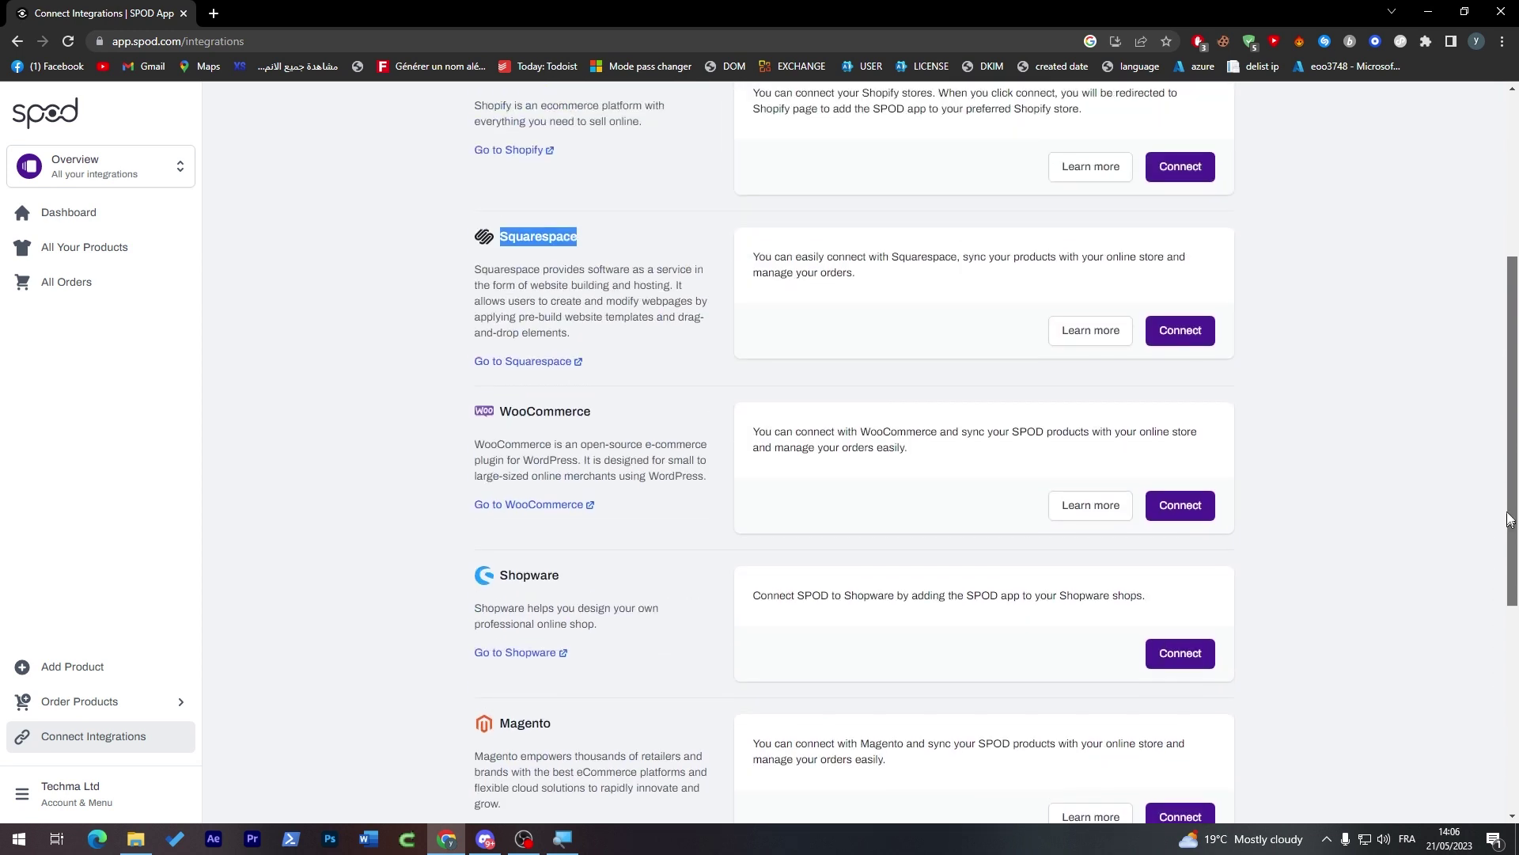
pyautogui.click(1365, 275)
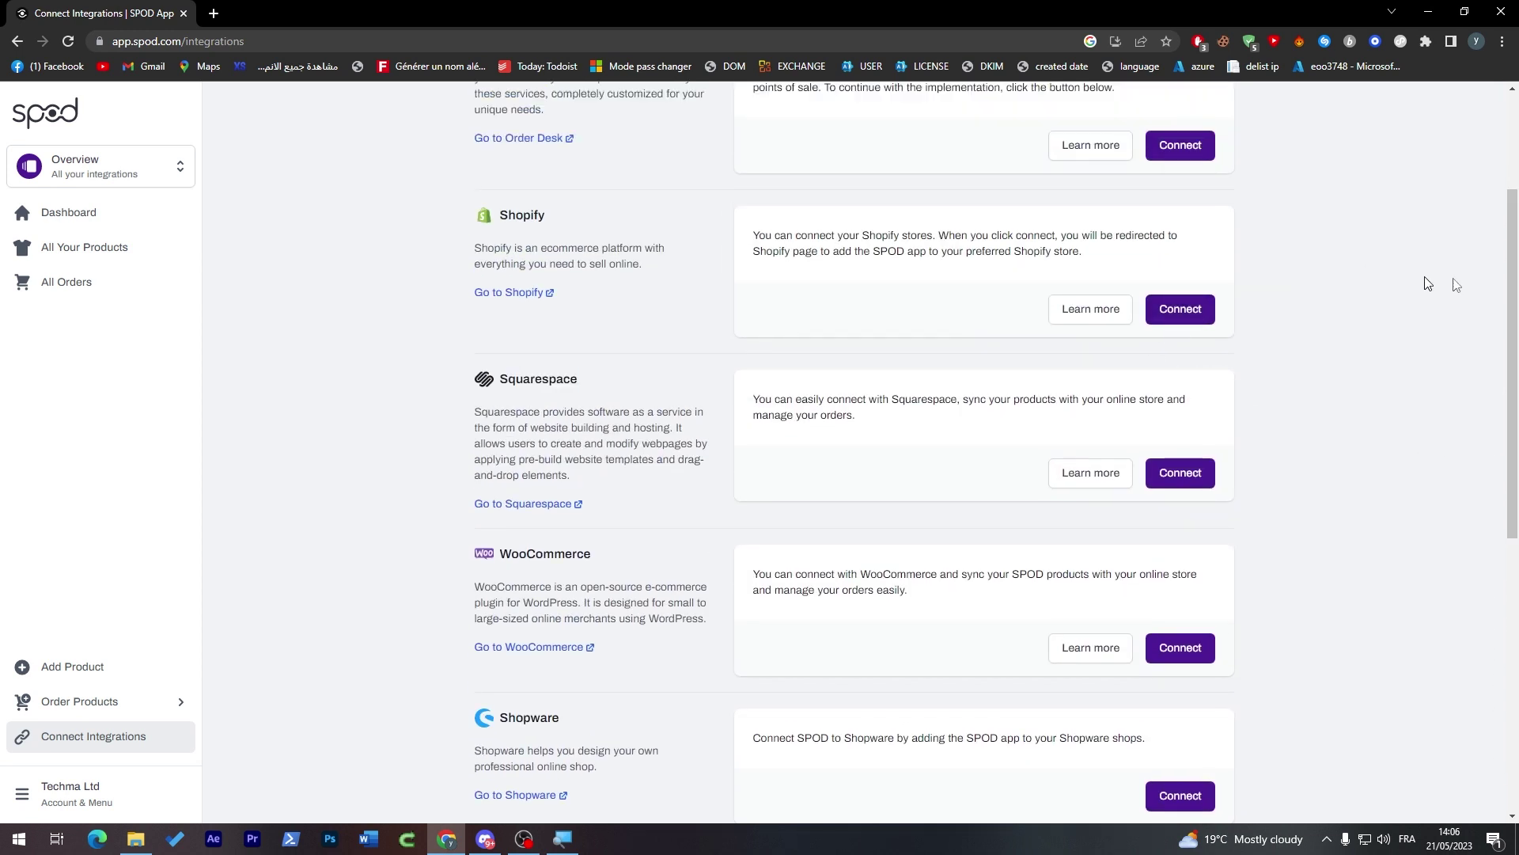
pyautogui.scroll(1, 1424, 269)
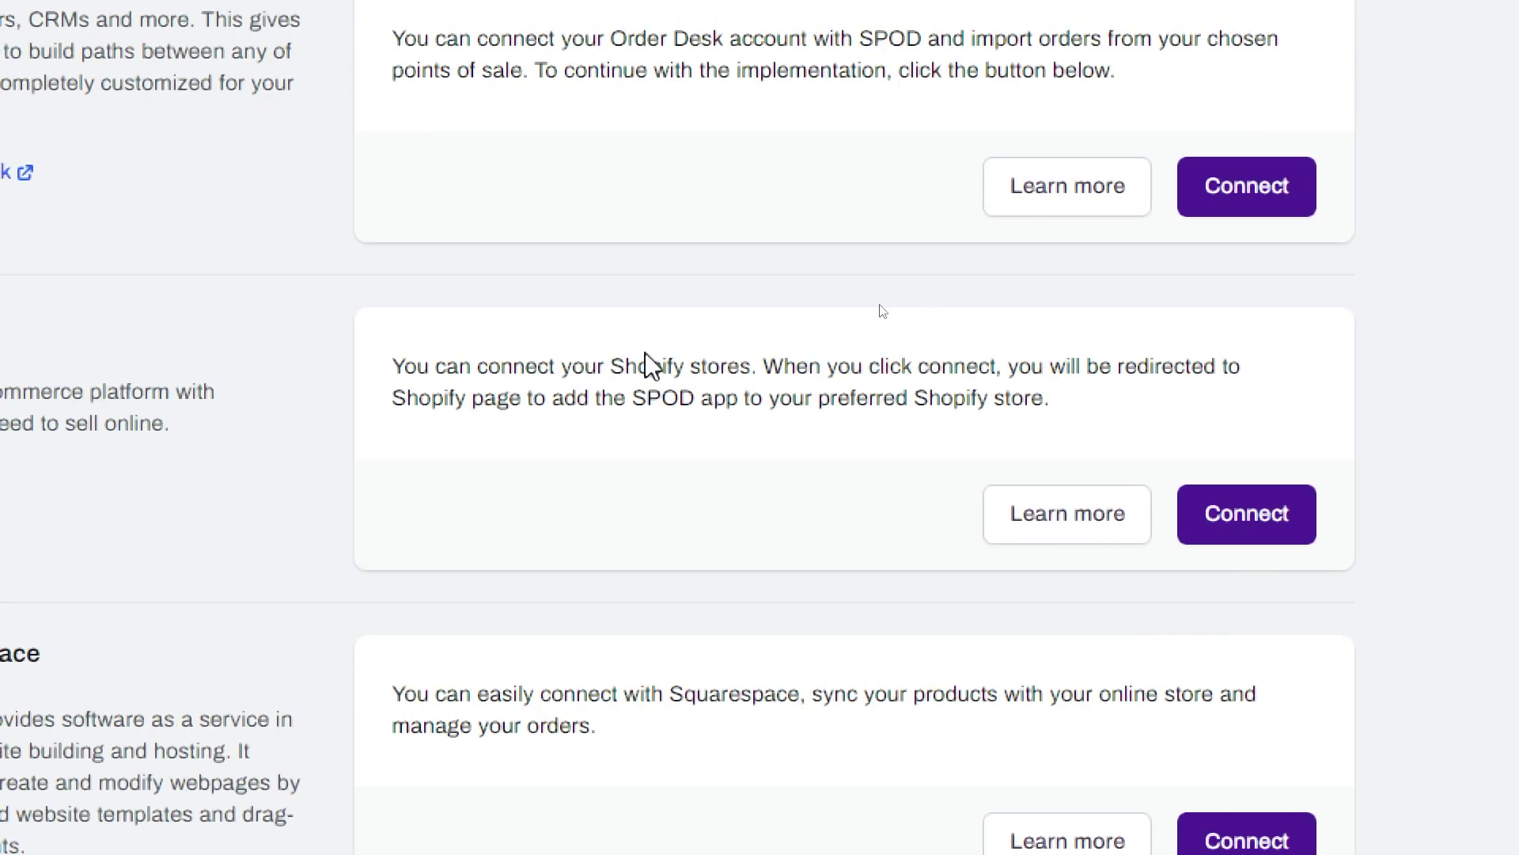
pyautogui.moveTo(808, 365); pyautogui.dragTo(1206, 383)
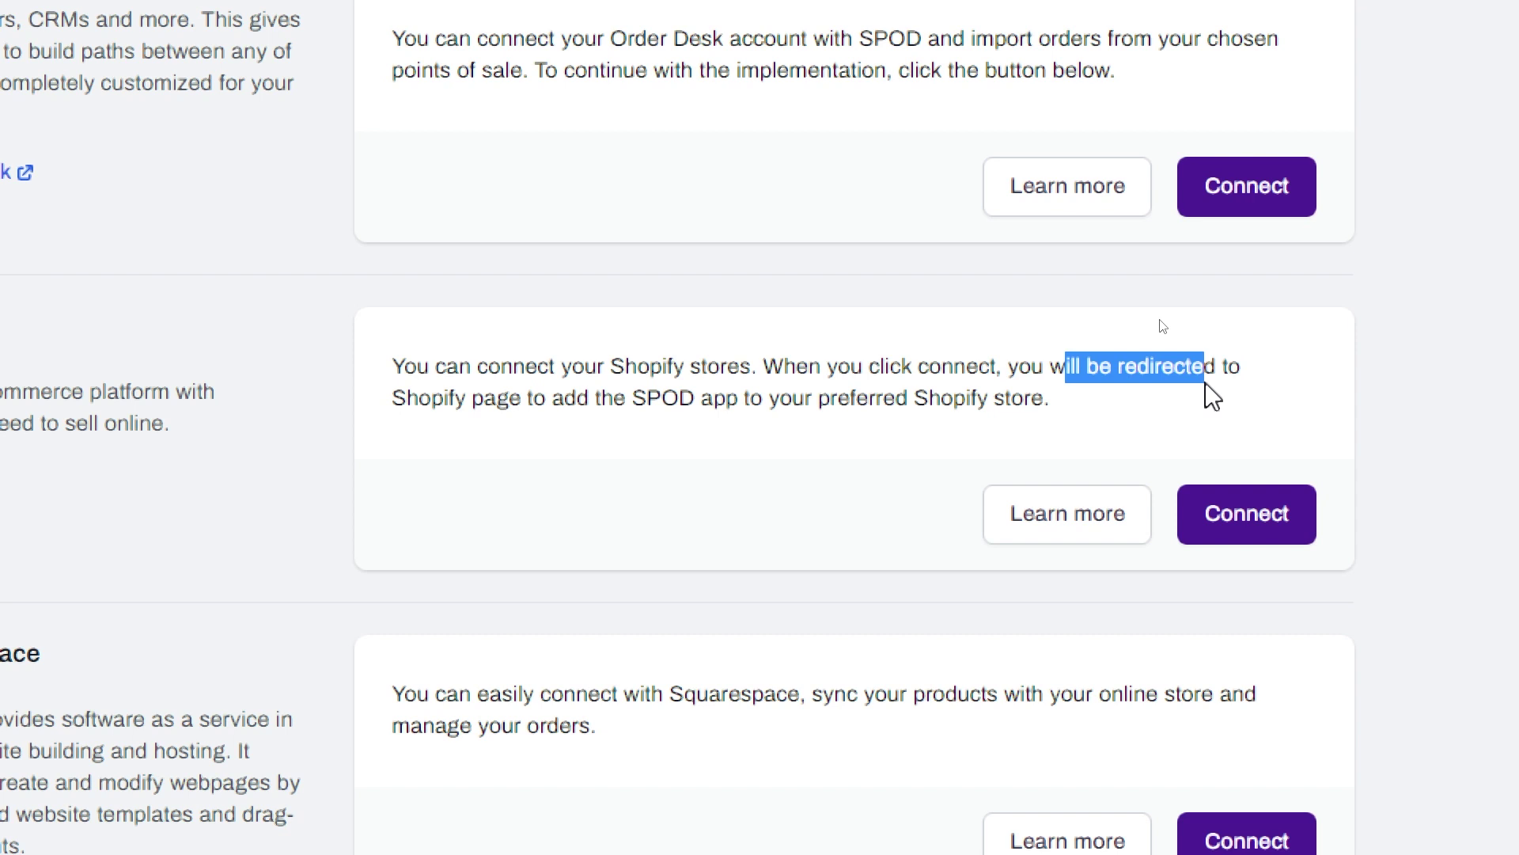
pyautogui.click(1170, 427)
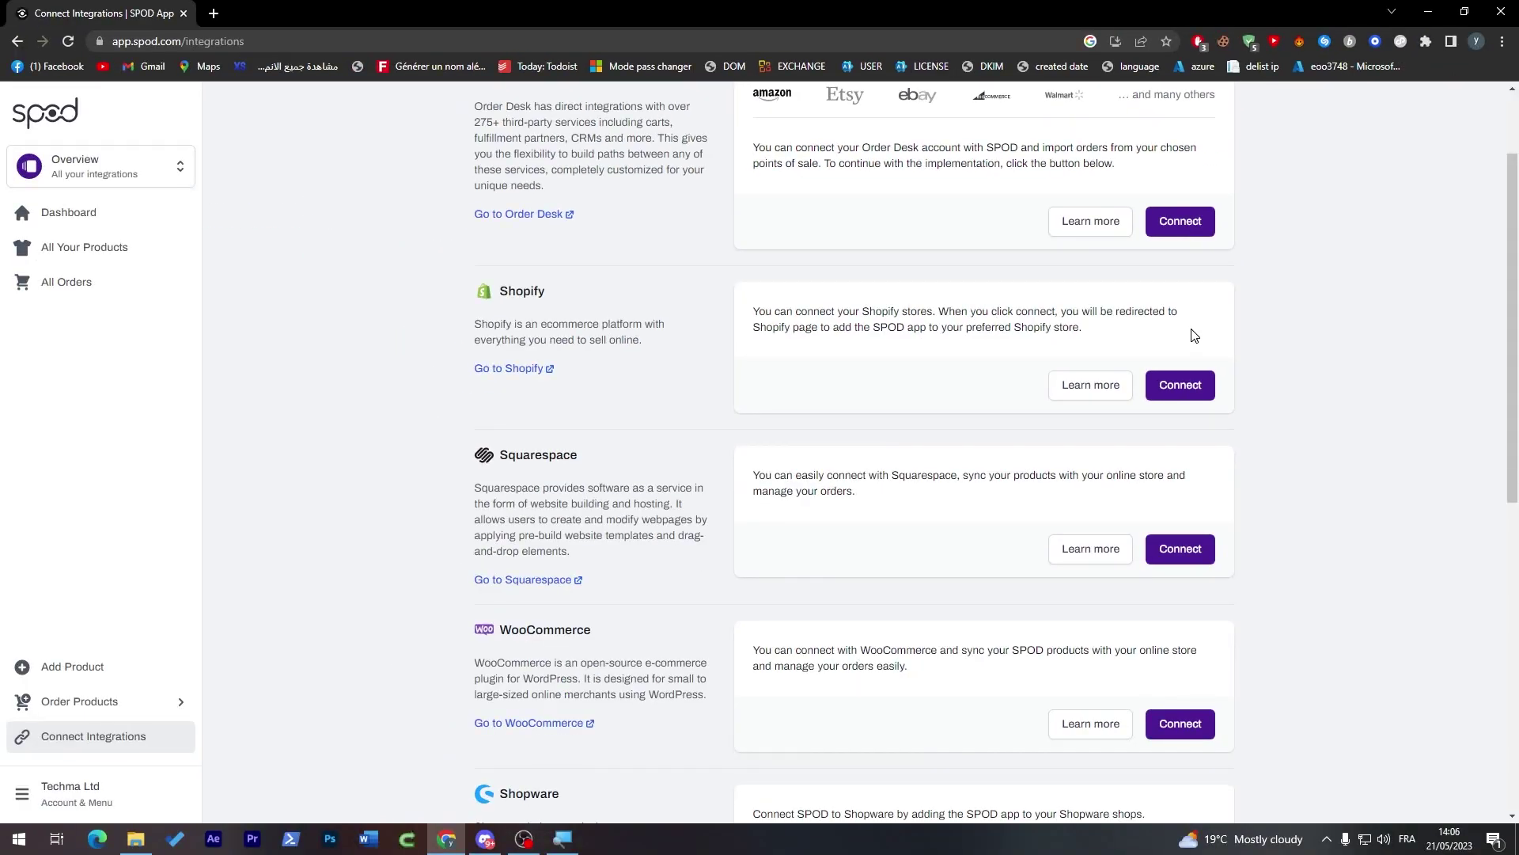
# - Start the Shopify connection and log in to the Shopify App Store with an existing account, confirming its security settings
pyautogui.click(1180, 385)
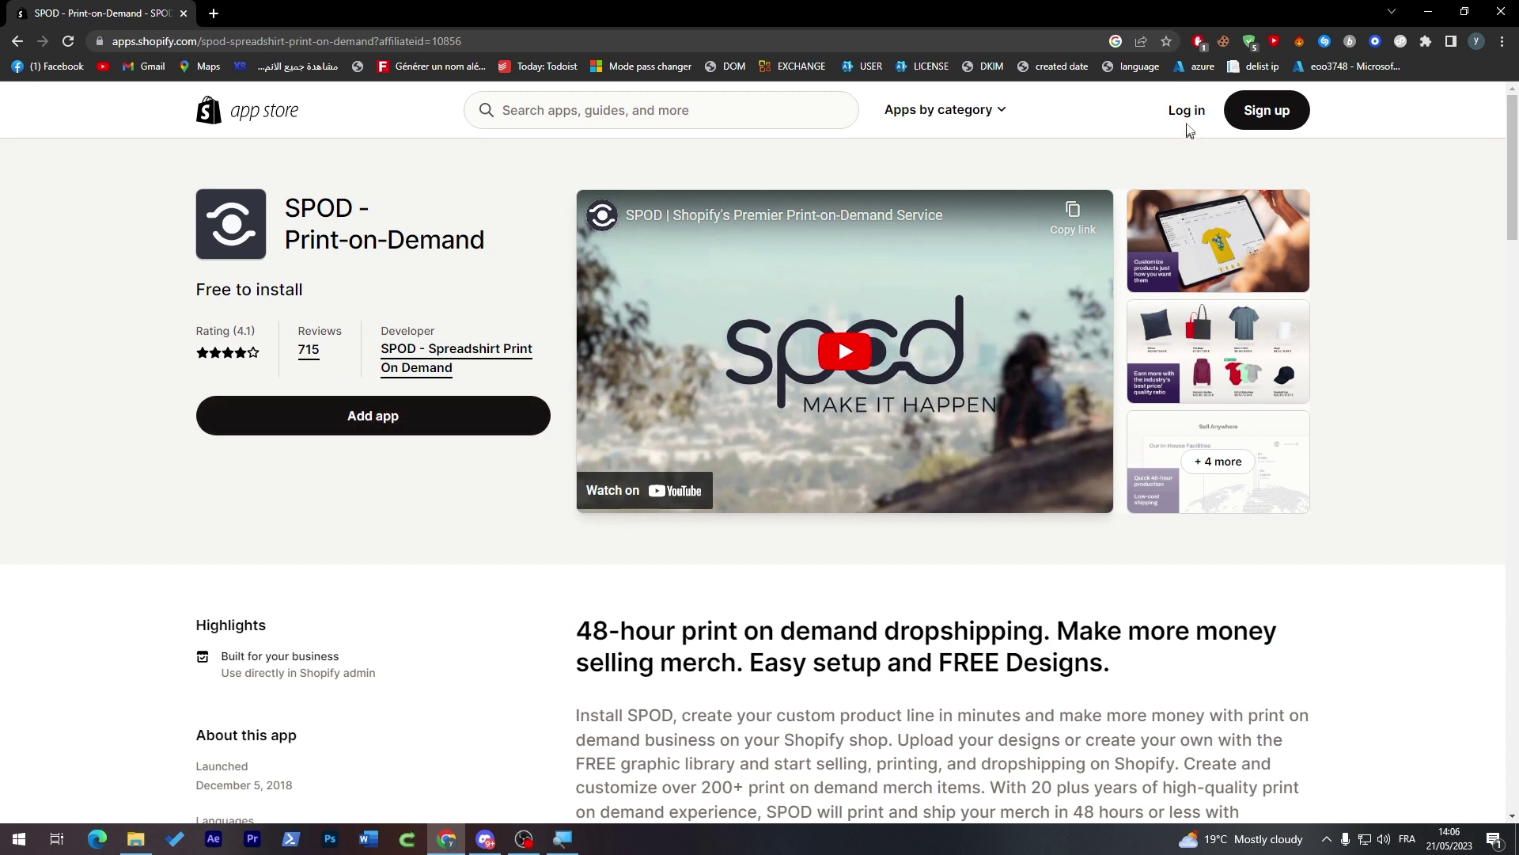
pyautogui.click(1186, 115)
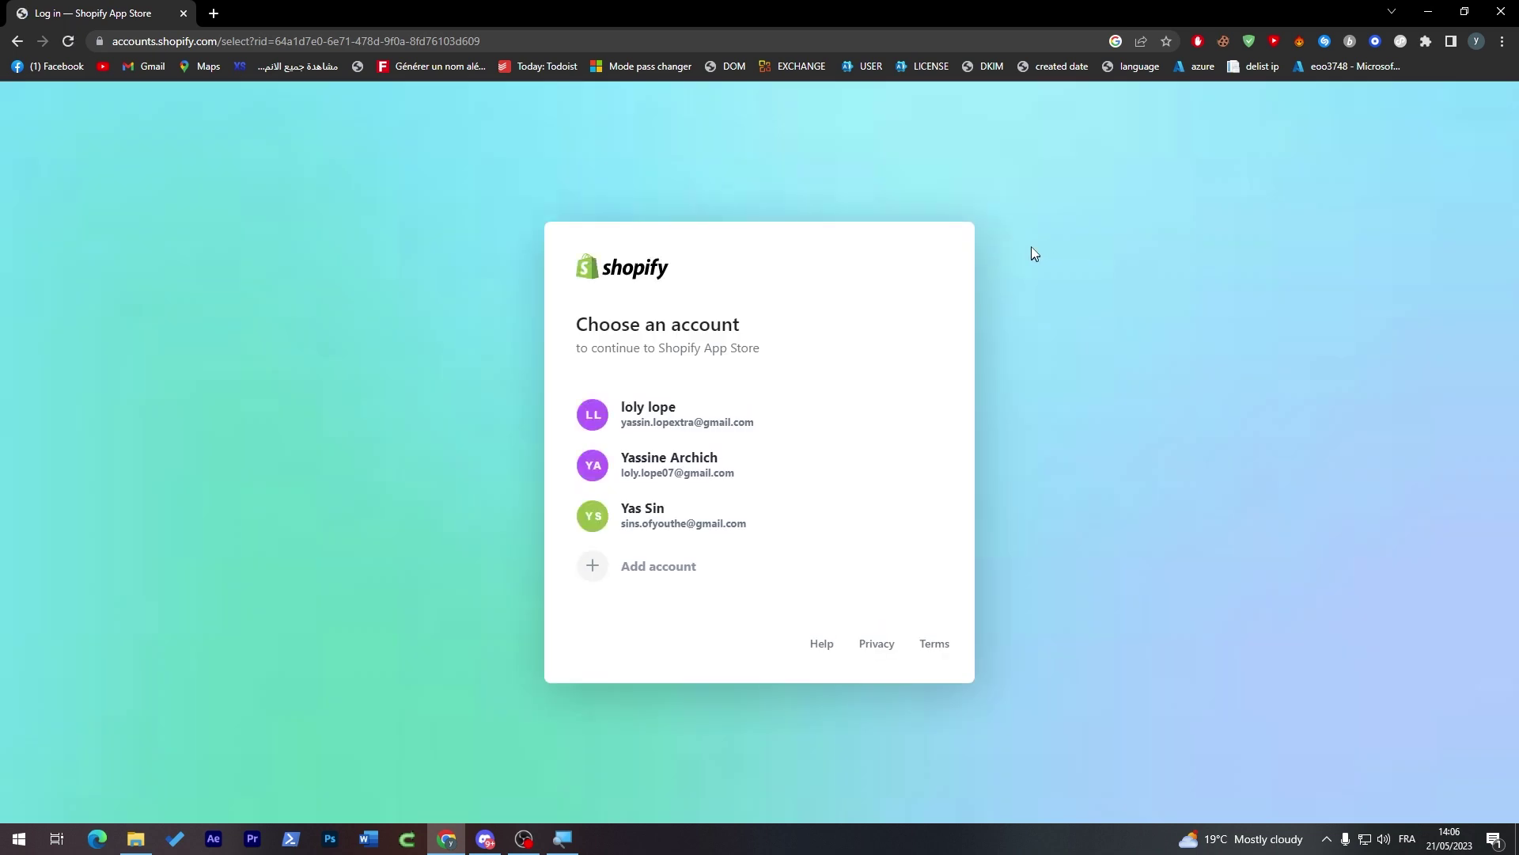
pyautogui.click(739, 511)
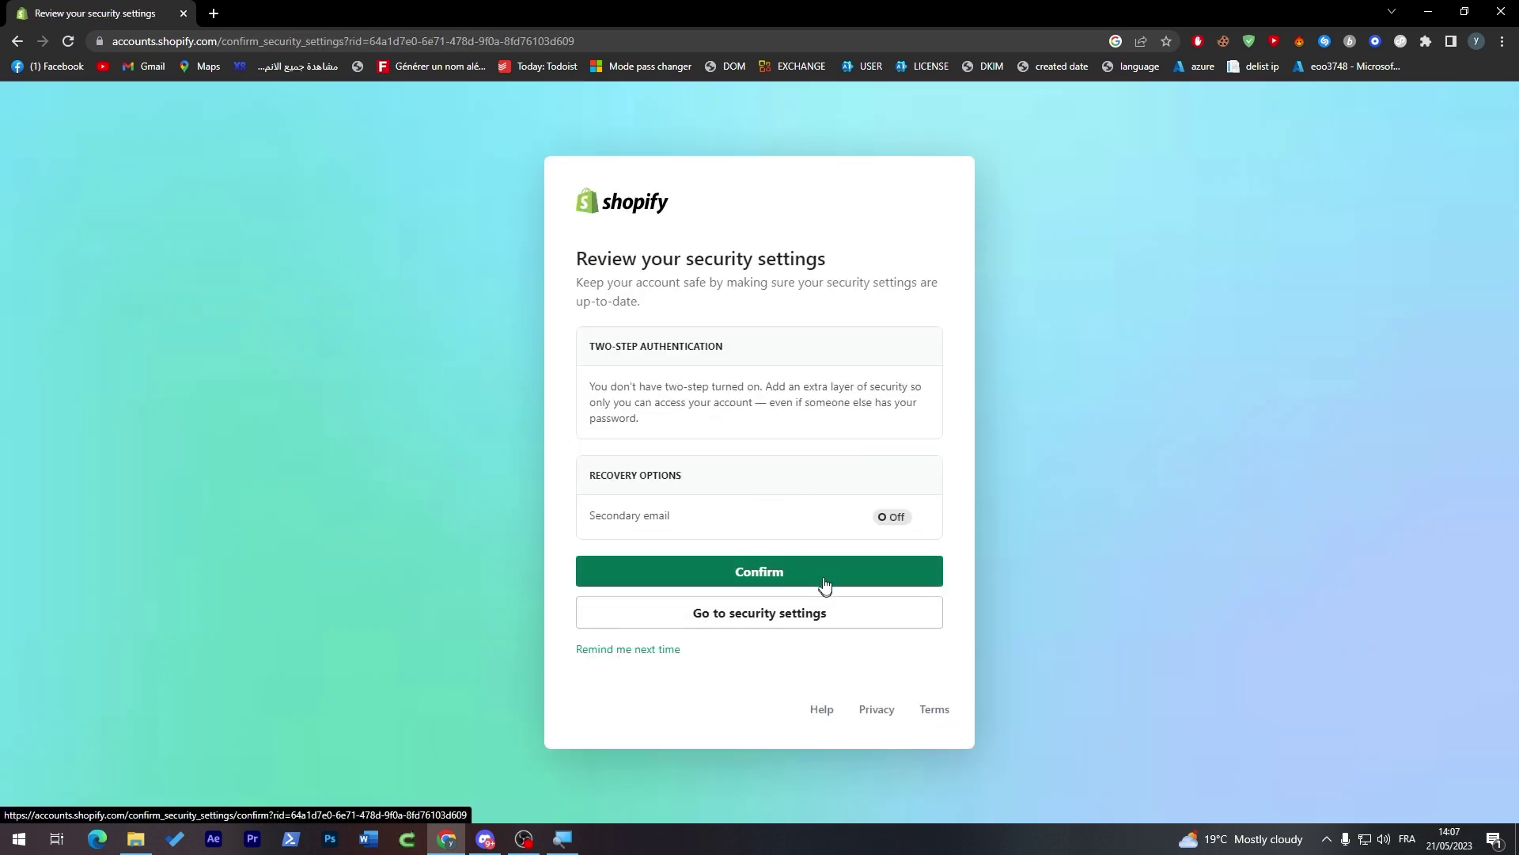
pyautogui.click(794, 571)
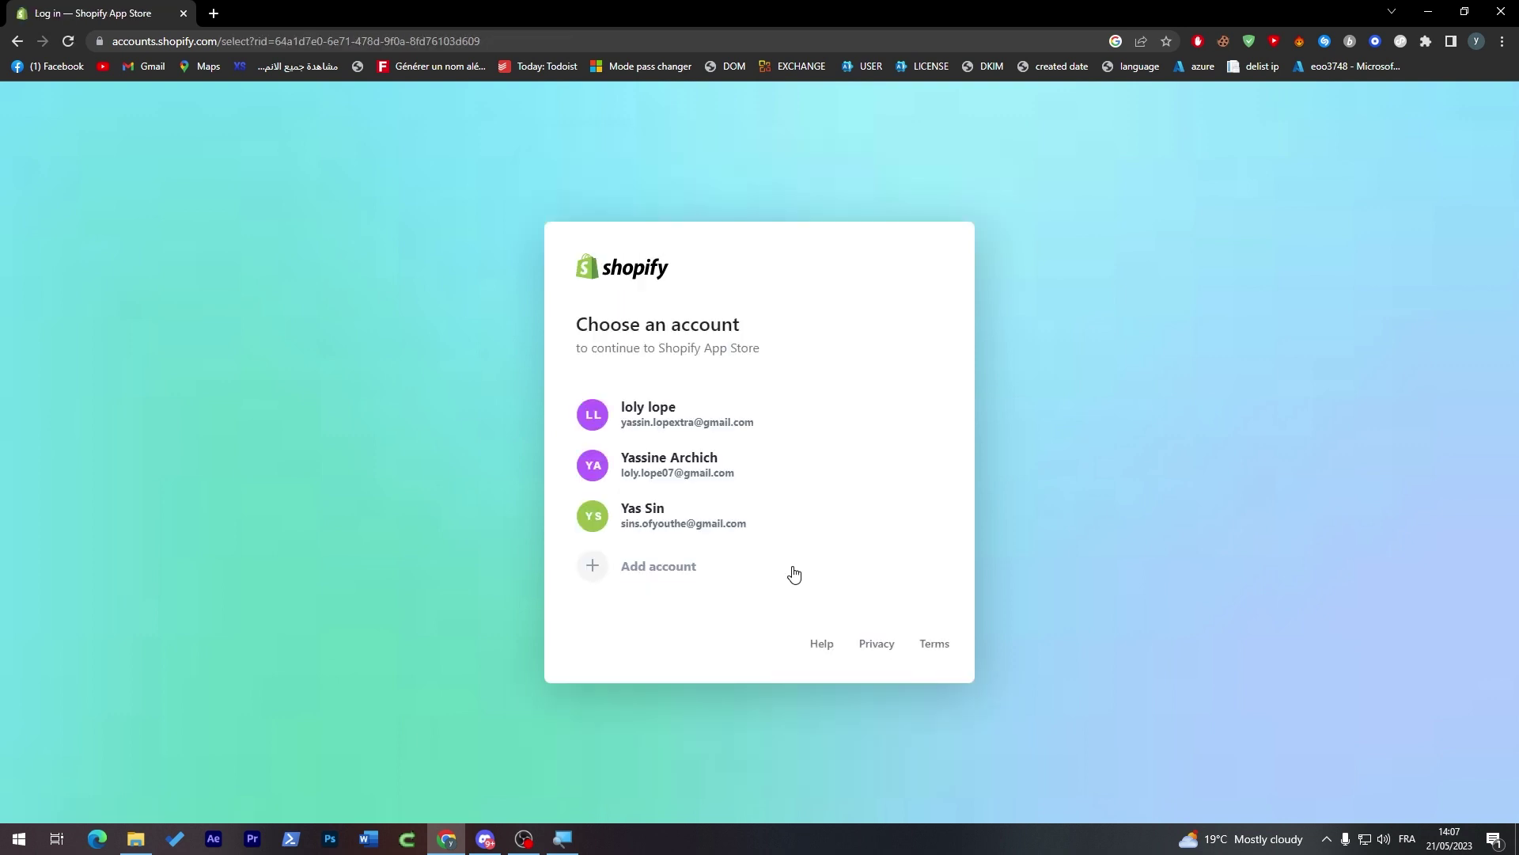
pyautogui.click(823, 529)
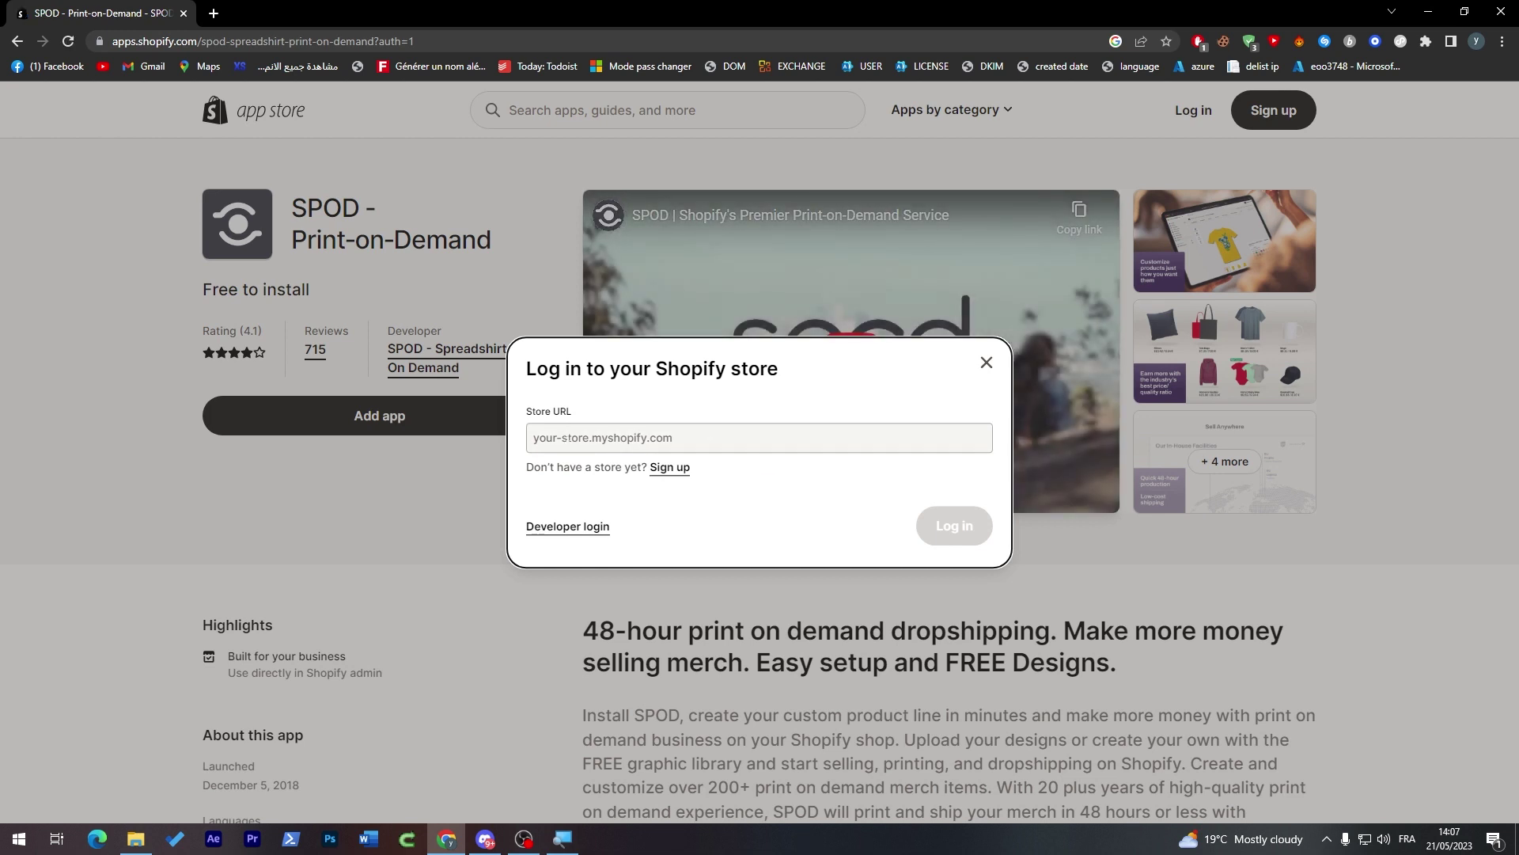
pyautogui.click(570, 436)
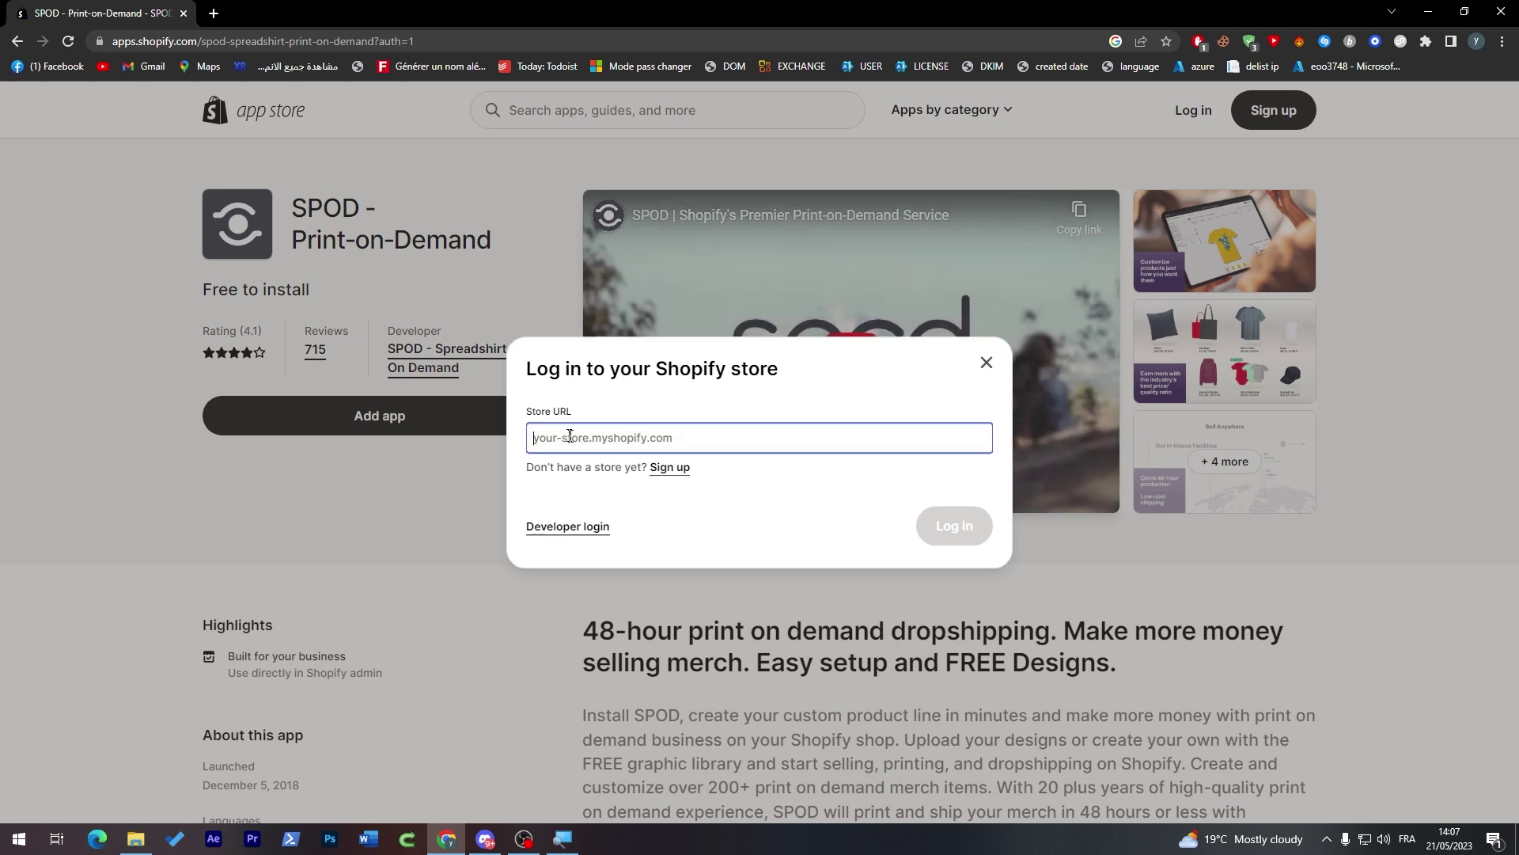
# - Sign up for a new Shopify store, skip the setup questions, and continue with a Google account
pyautogui.click(674, 468)
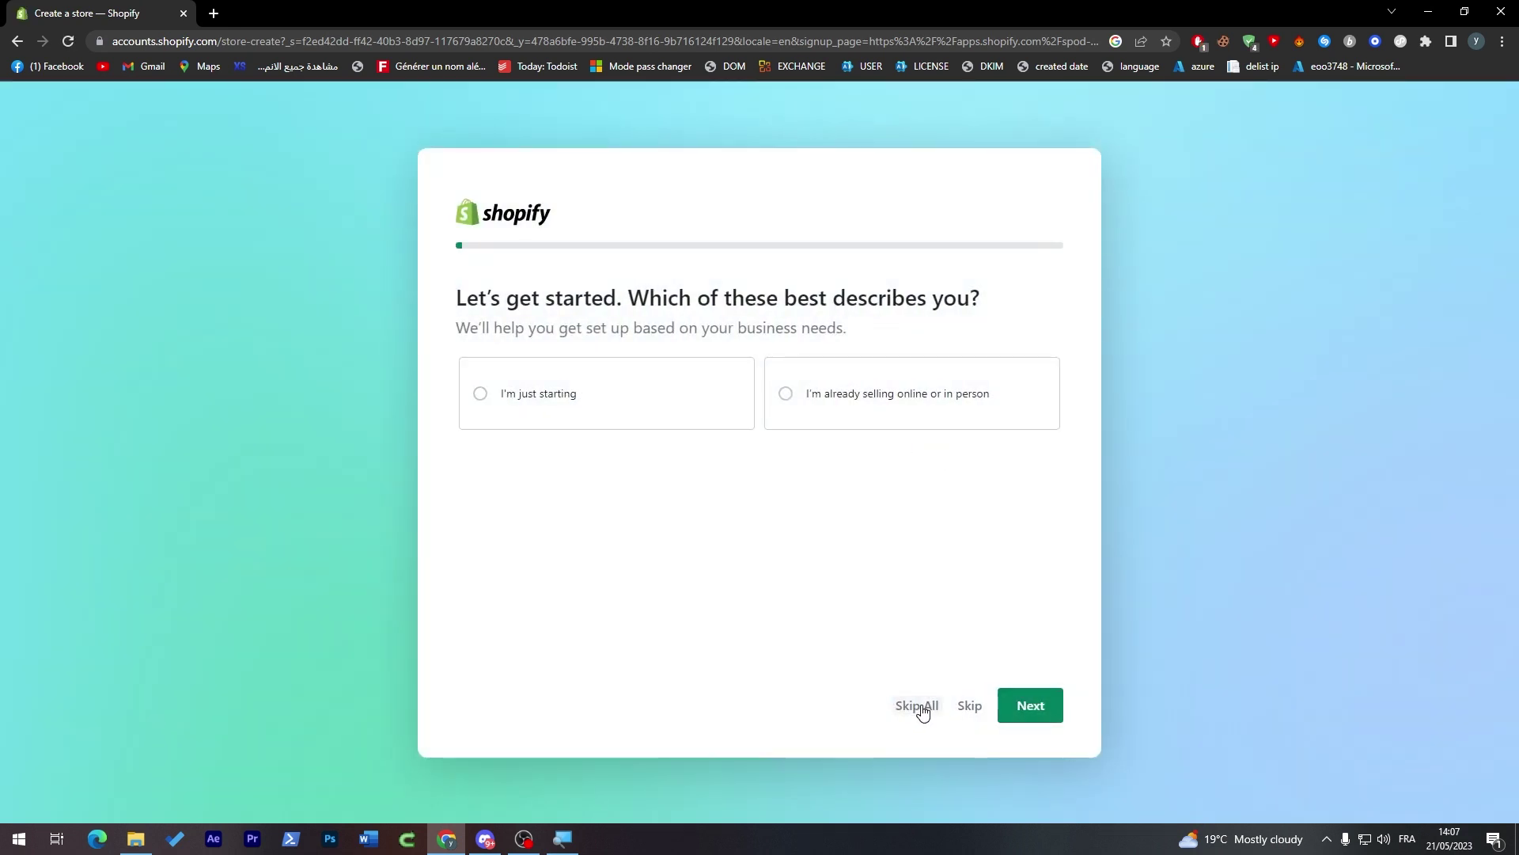
pyautogui.click(1062, 719)
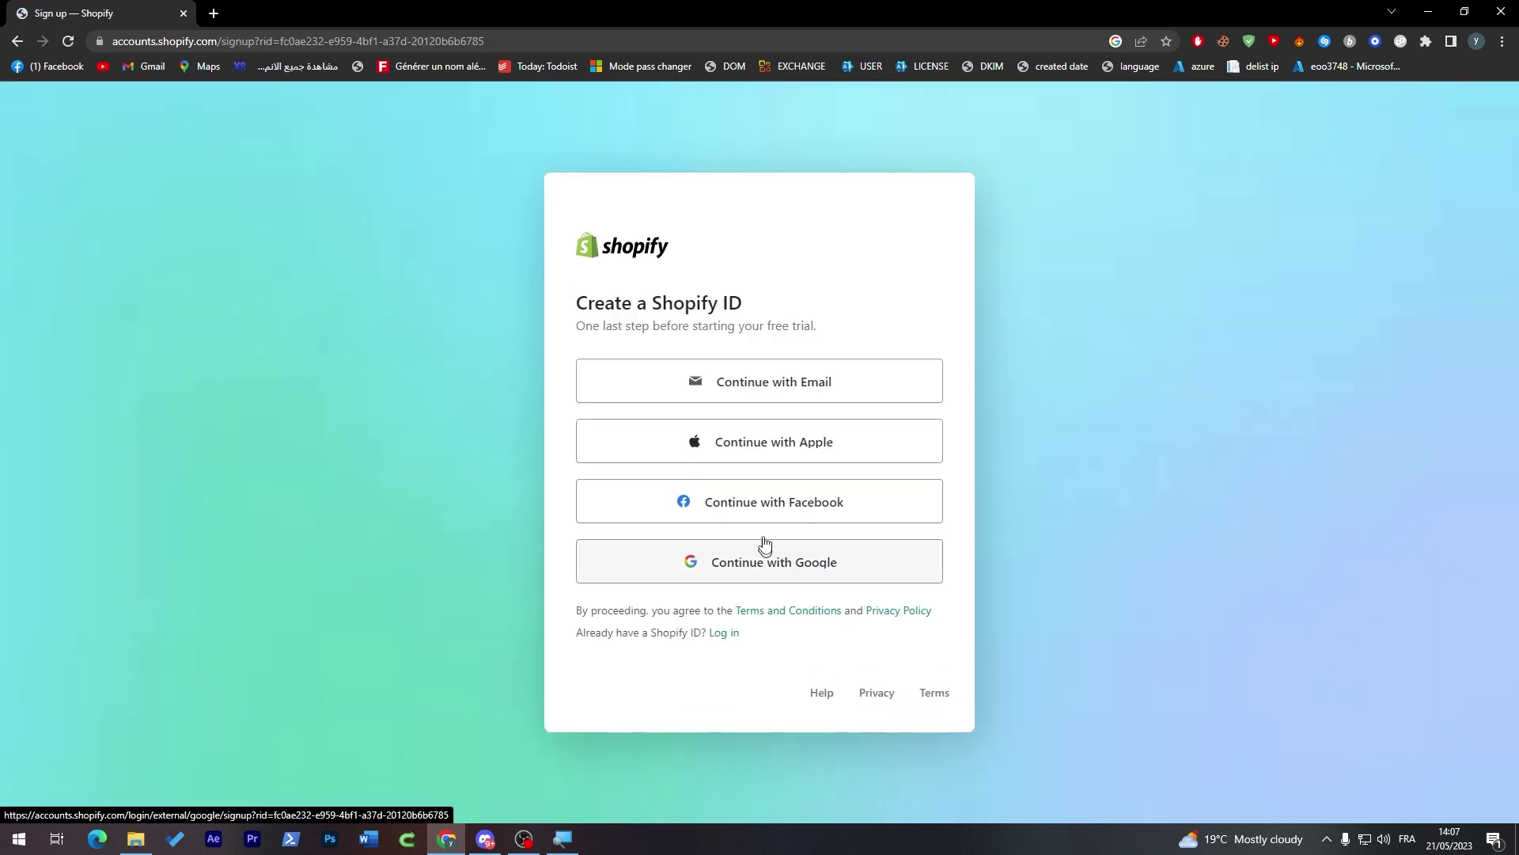
pyautogui.click(774, 560)
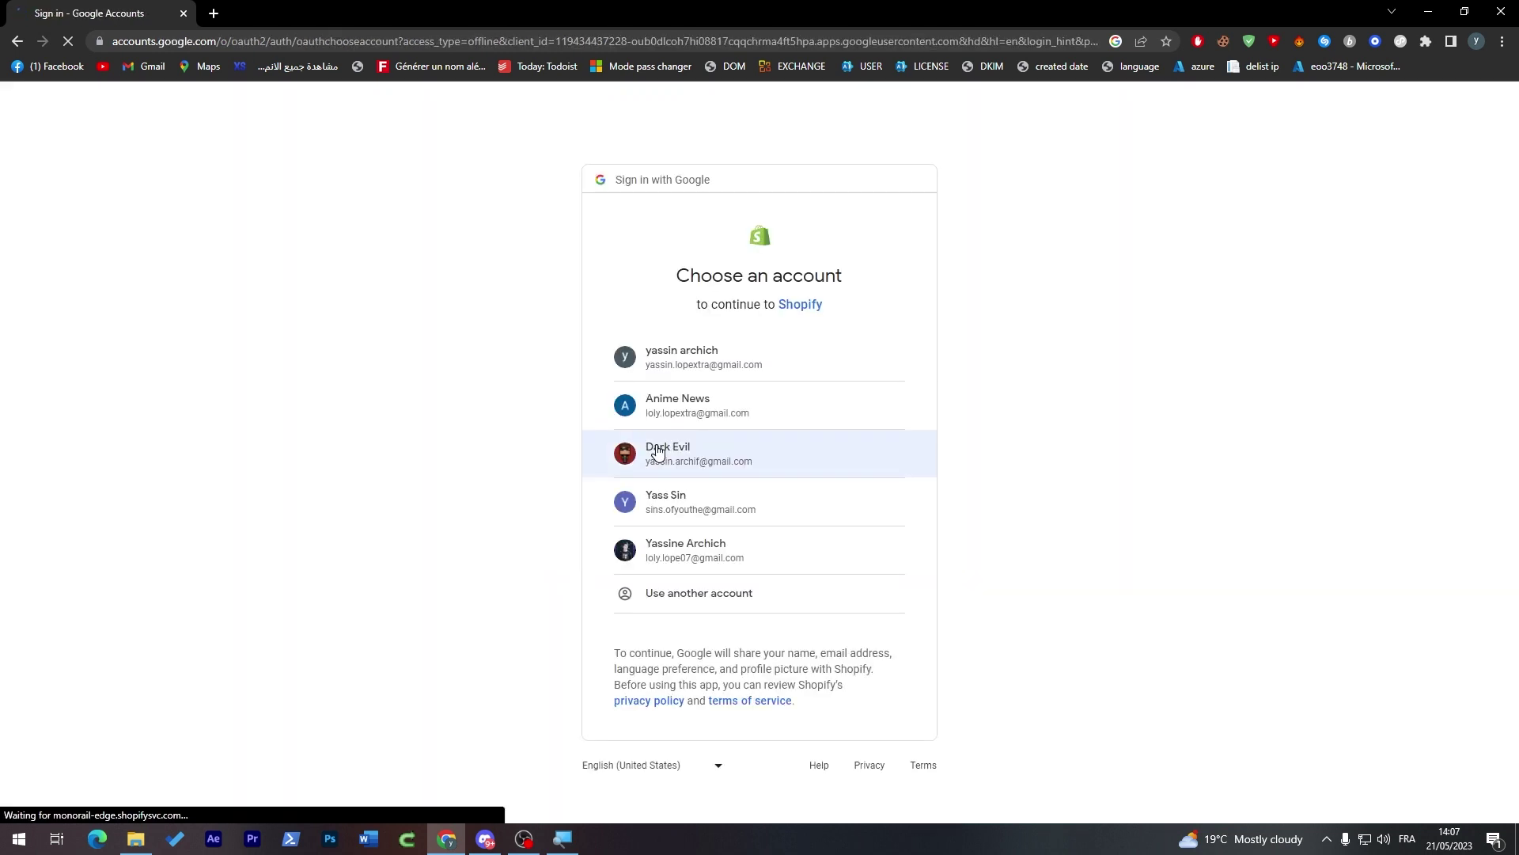
pyautogui.click(691, 378)
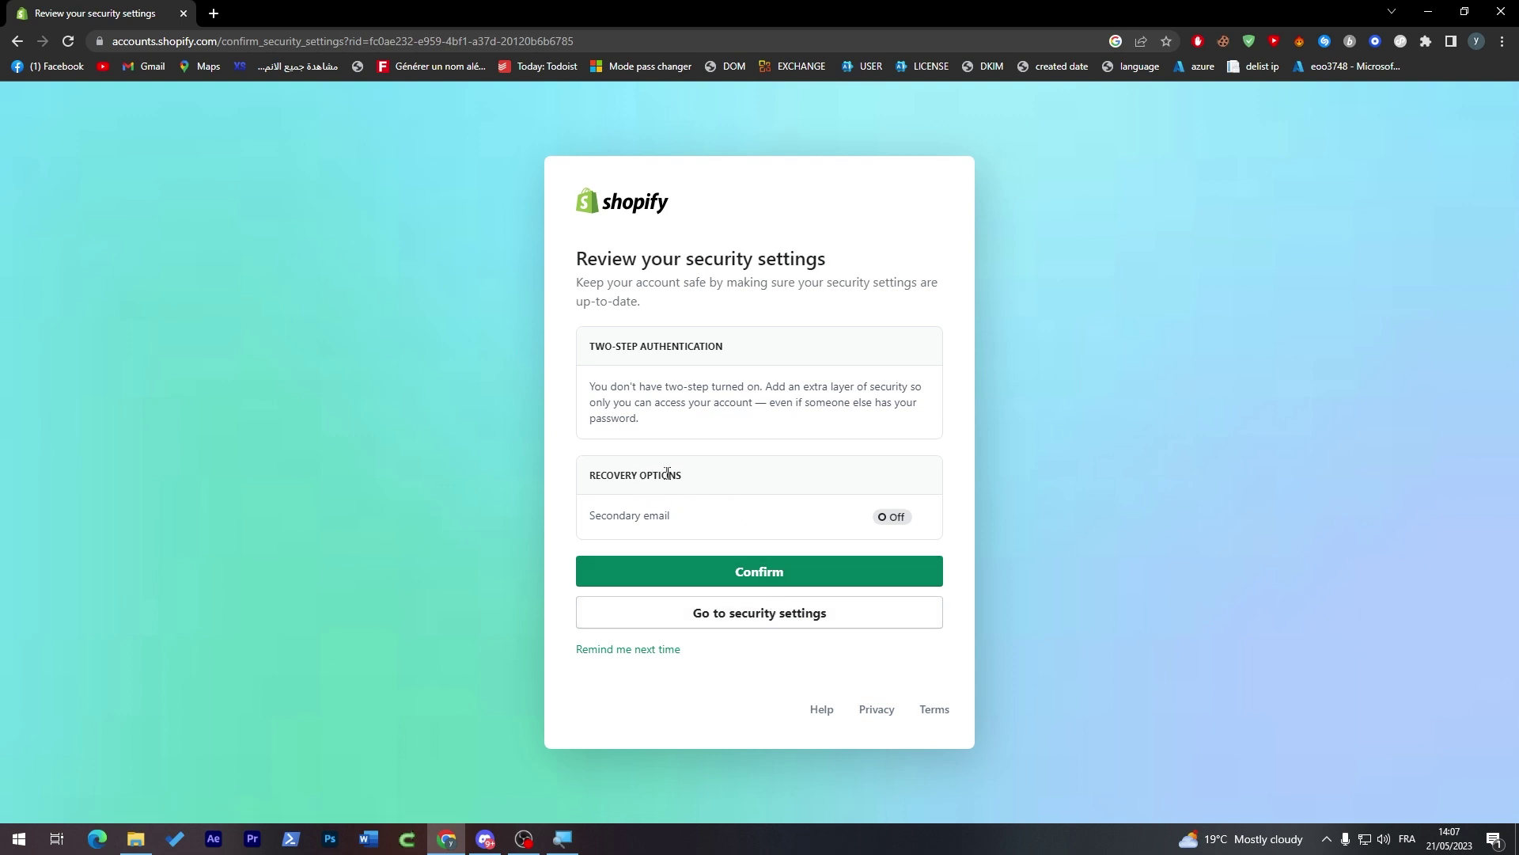
# - Postpone the security settings review and continue to the new store's Shopify admin
pyautogui.tripleClick(626, 394)
pyautogui.click(625, 393)
pyautogui.click(732, 665)
pyautogui.click(654, 651)
pyautogui.click(687, 423)
pyautogui.click(584, 650)
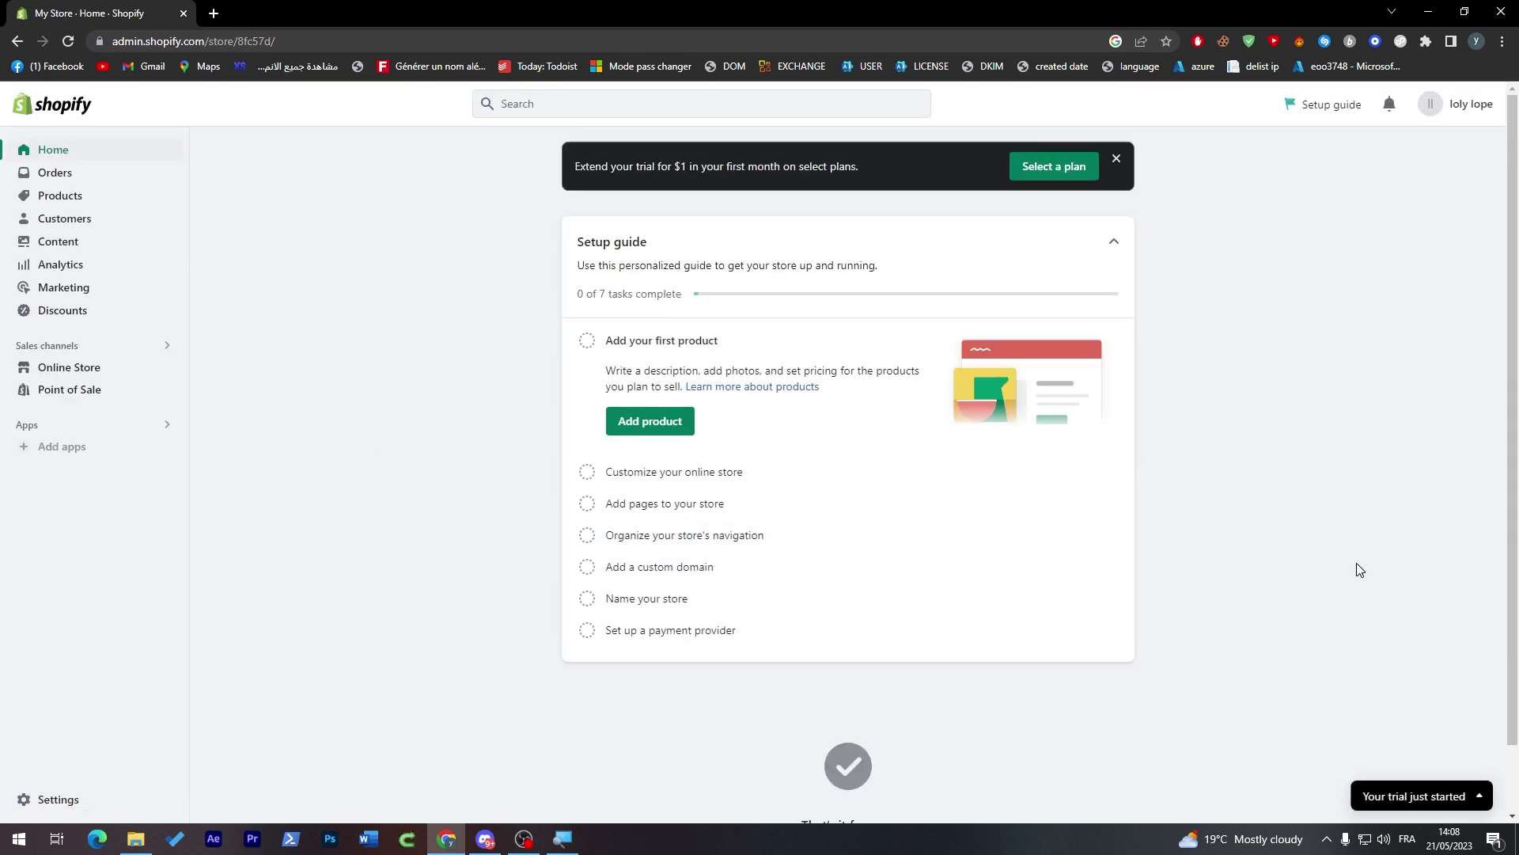
# - Search the Shopify App Store for "spod" and install the SPOD Print-on-Demand app on the new store
pyautogui.click(69, 448)
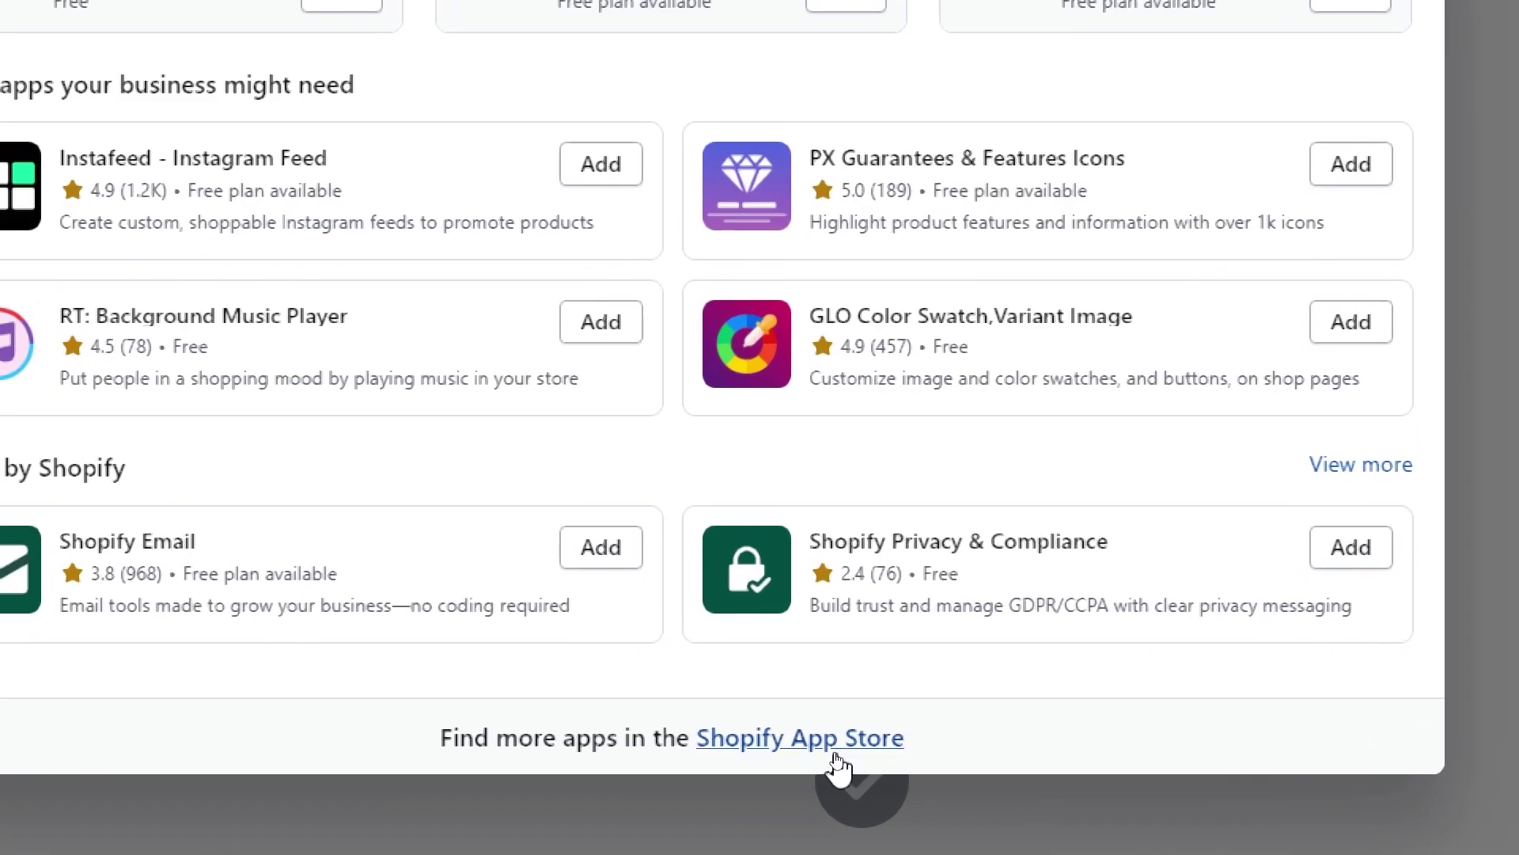
pyautogui.click(761, 742)
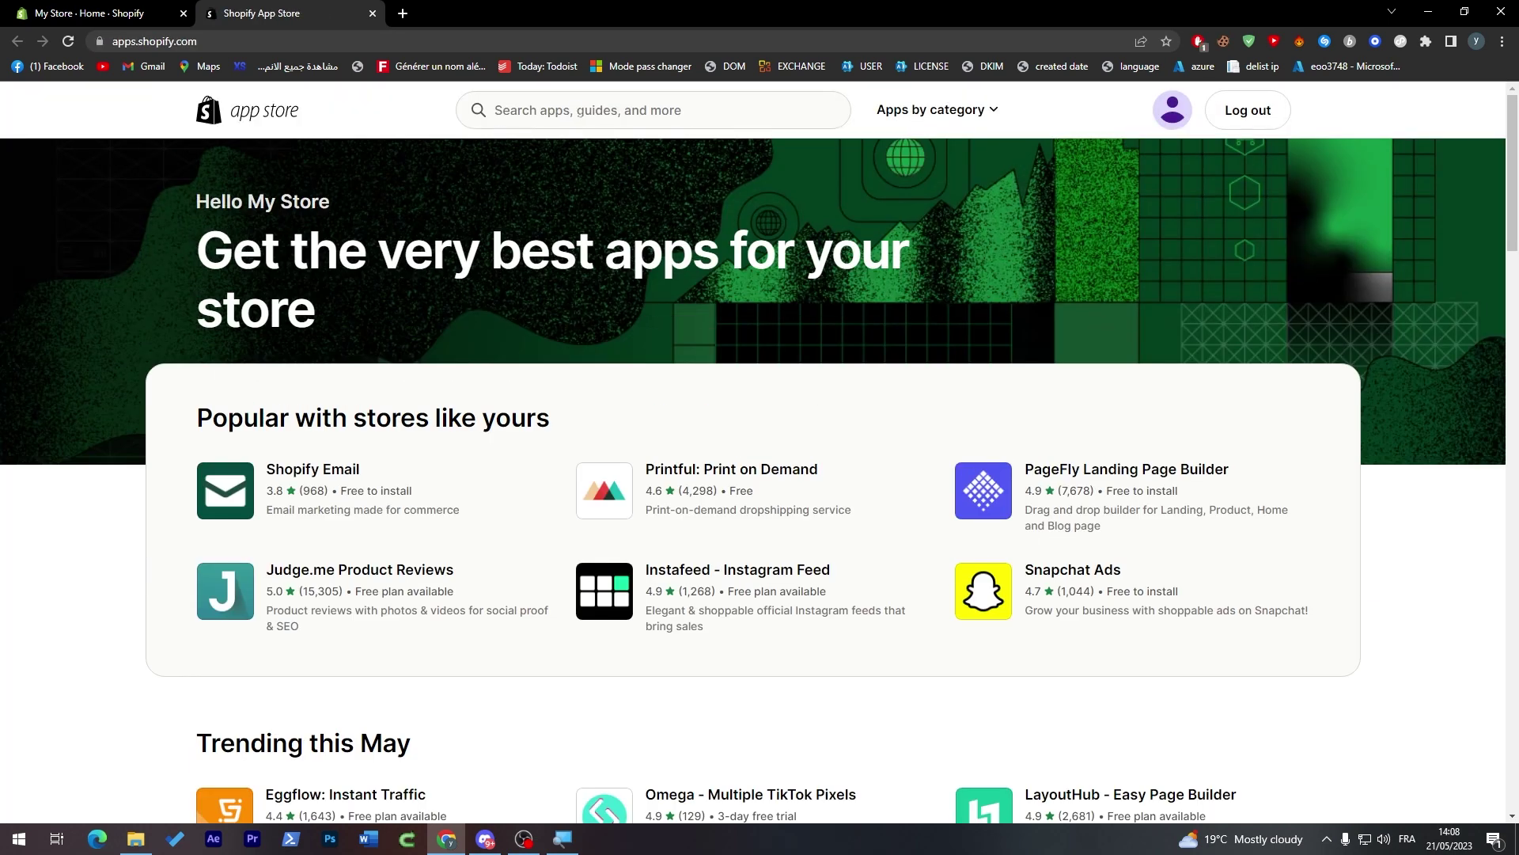
pyautogui.click(579, 111)
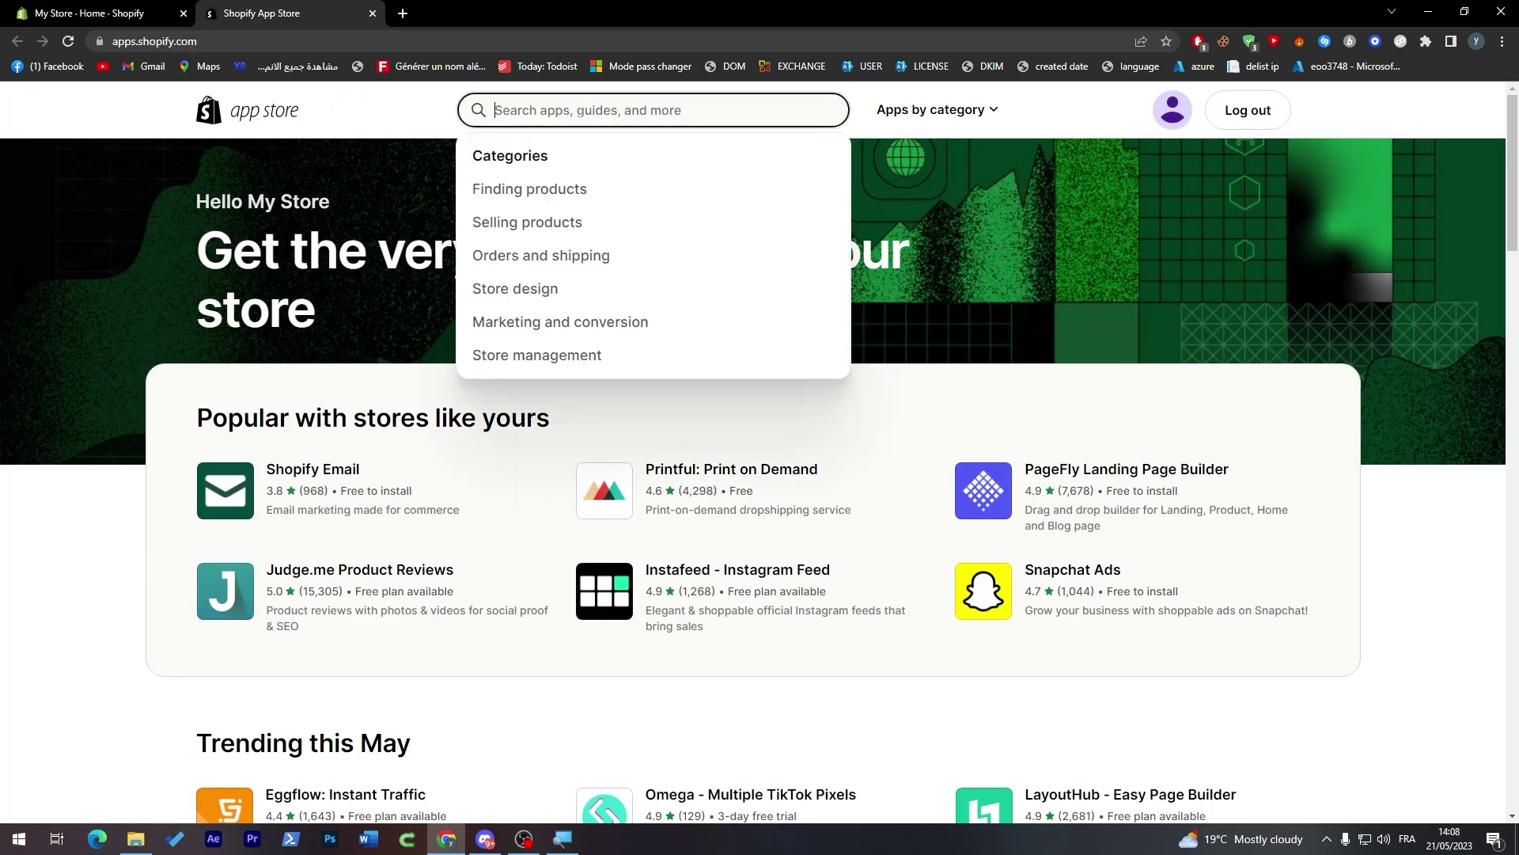
pyautogui.write('spod')
pyautogui.press('Return')
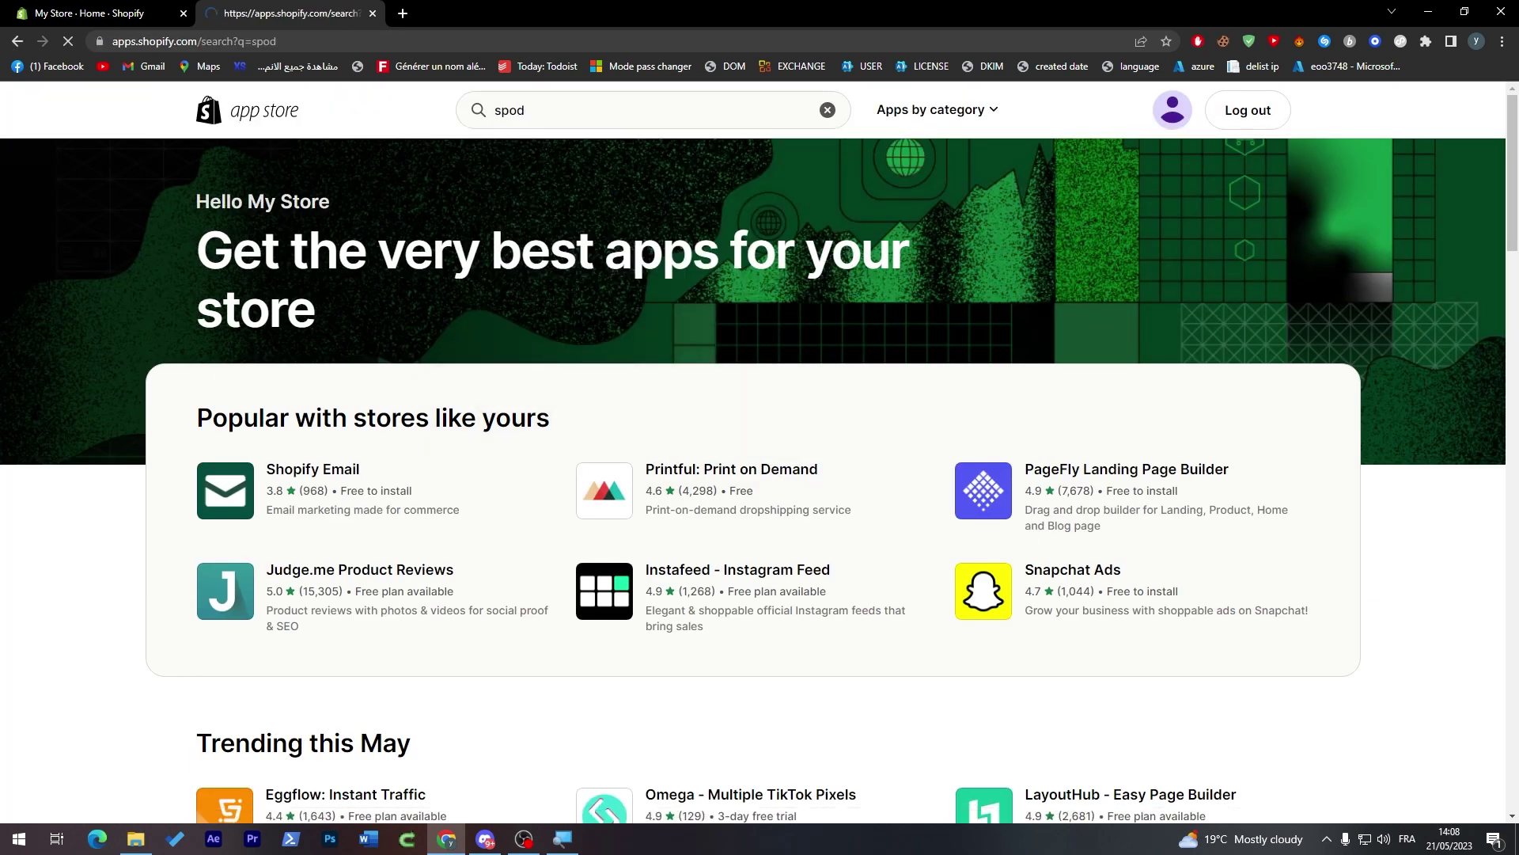
pyautogui.click(428, 356)
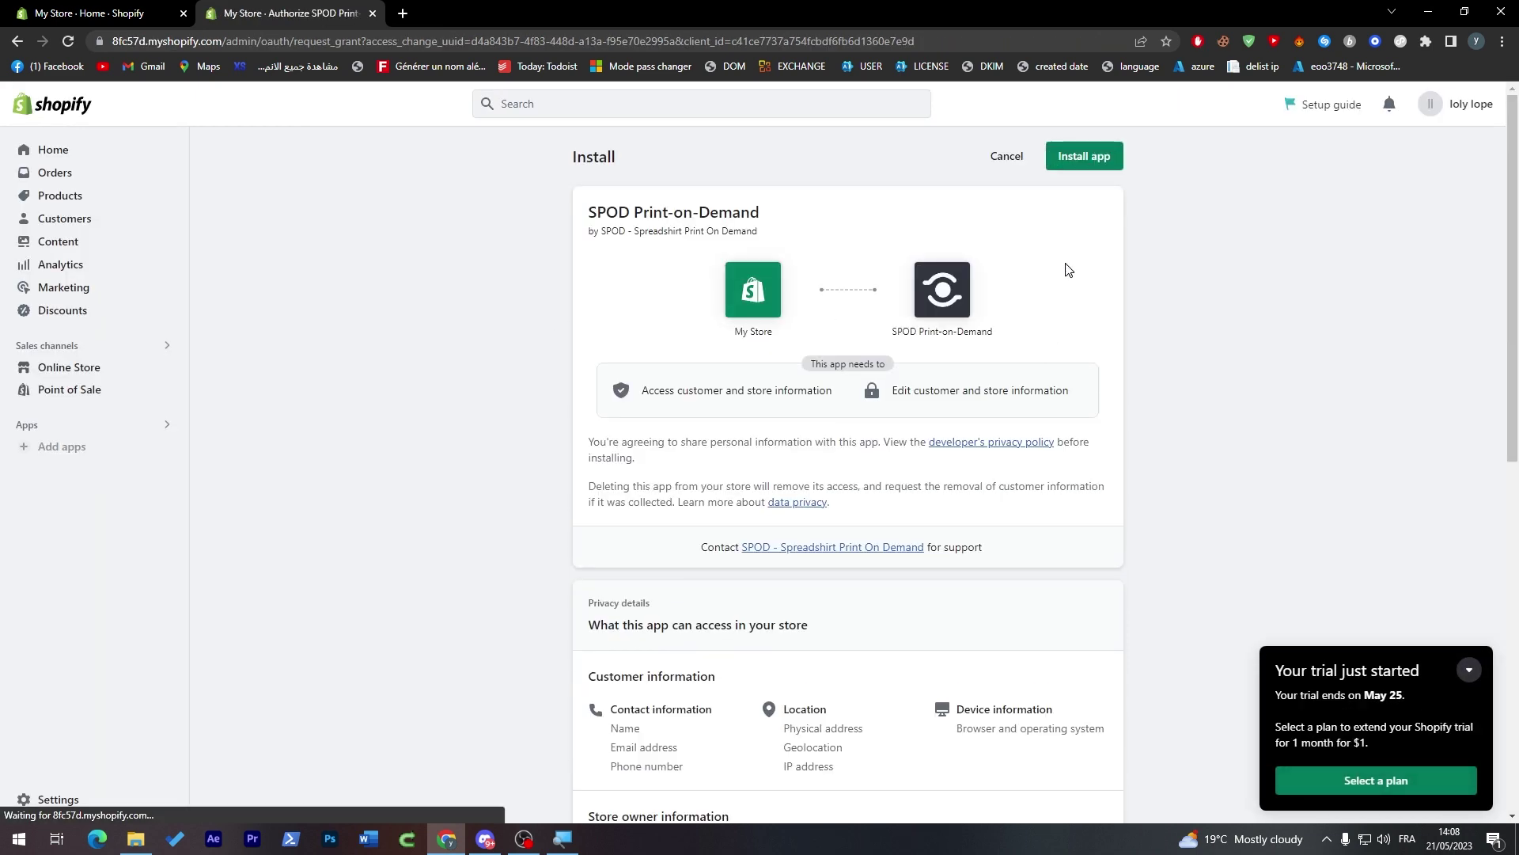
pyautogui.click(1081, 157)
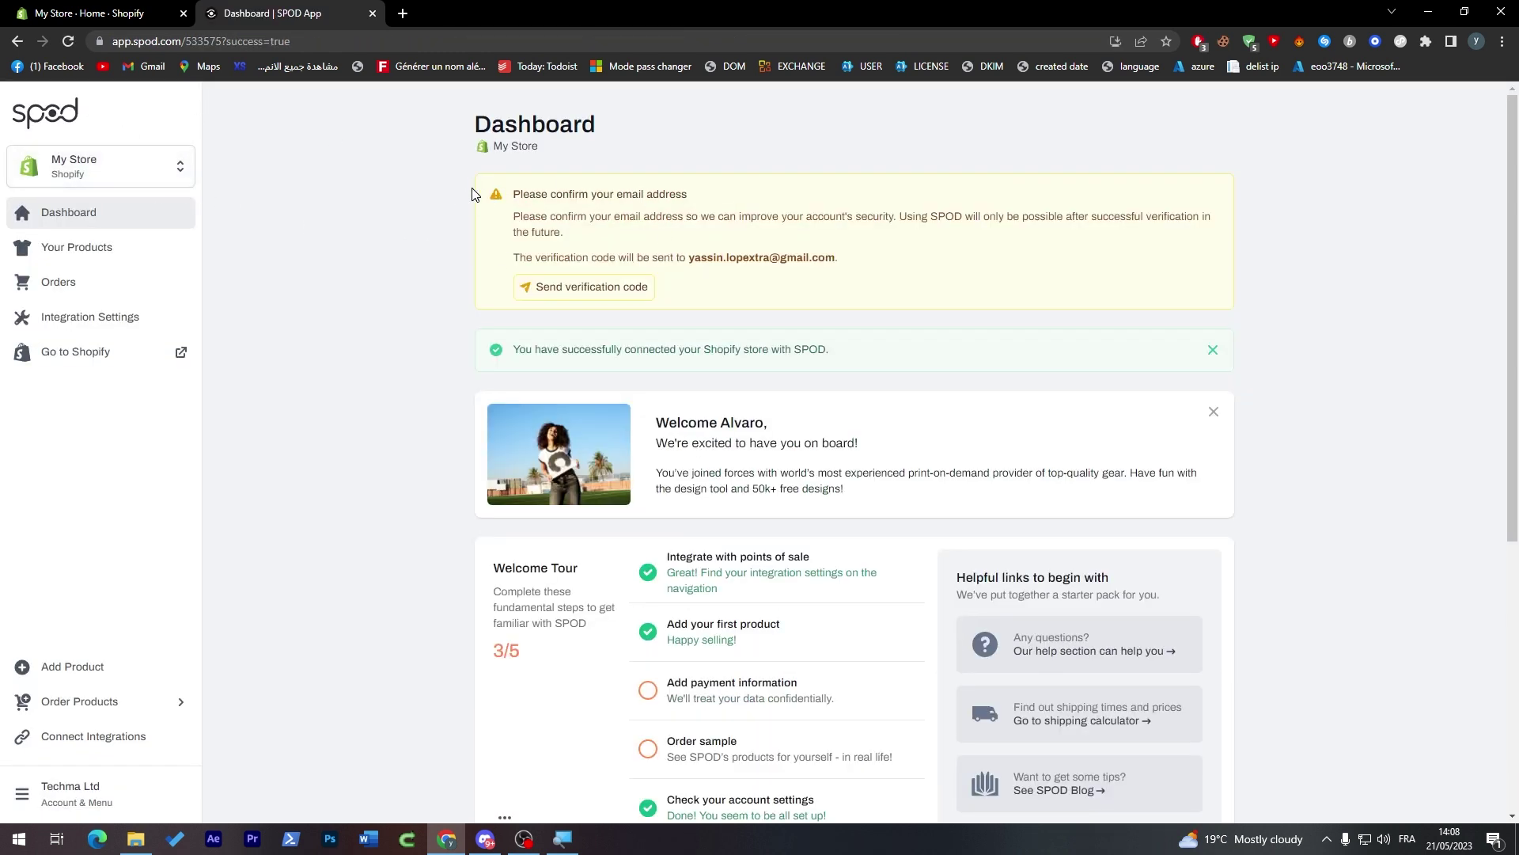
# - Check that My Store is selected under Shopify in SPOD's list of connected integrations
pyautogui.click(97, 166)
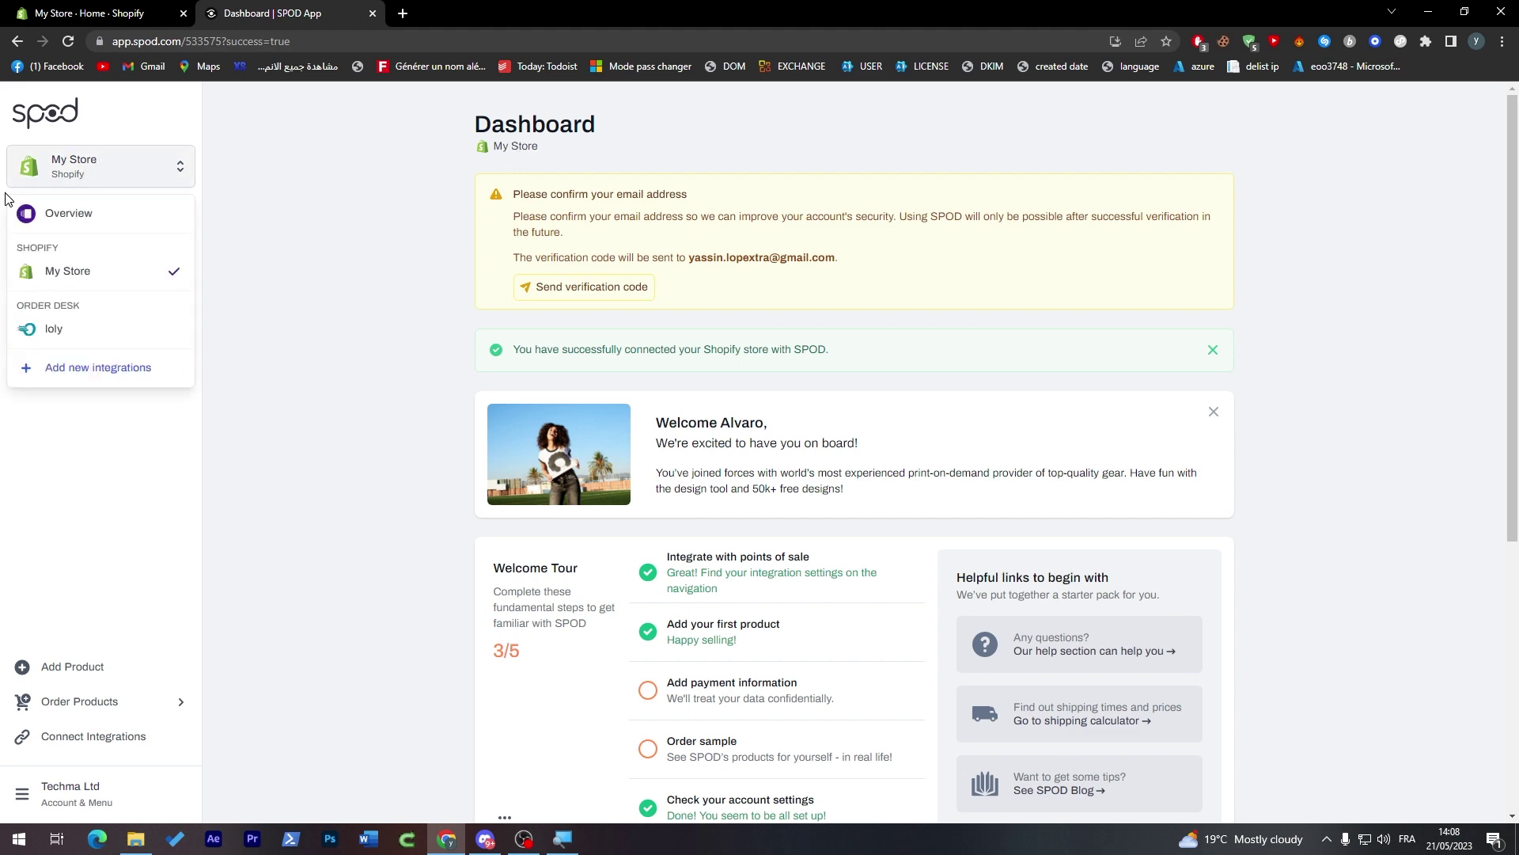
pyautogui.click(112, 278)
pyautogui.click(75, 165)
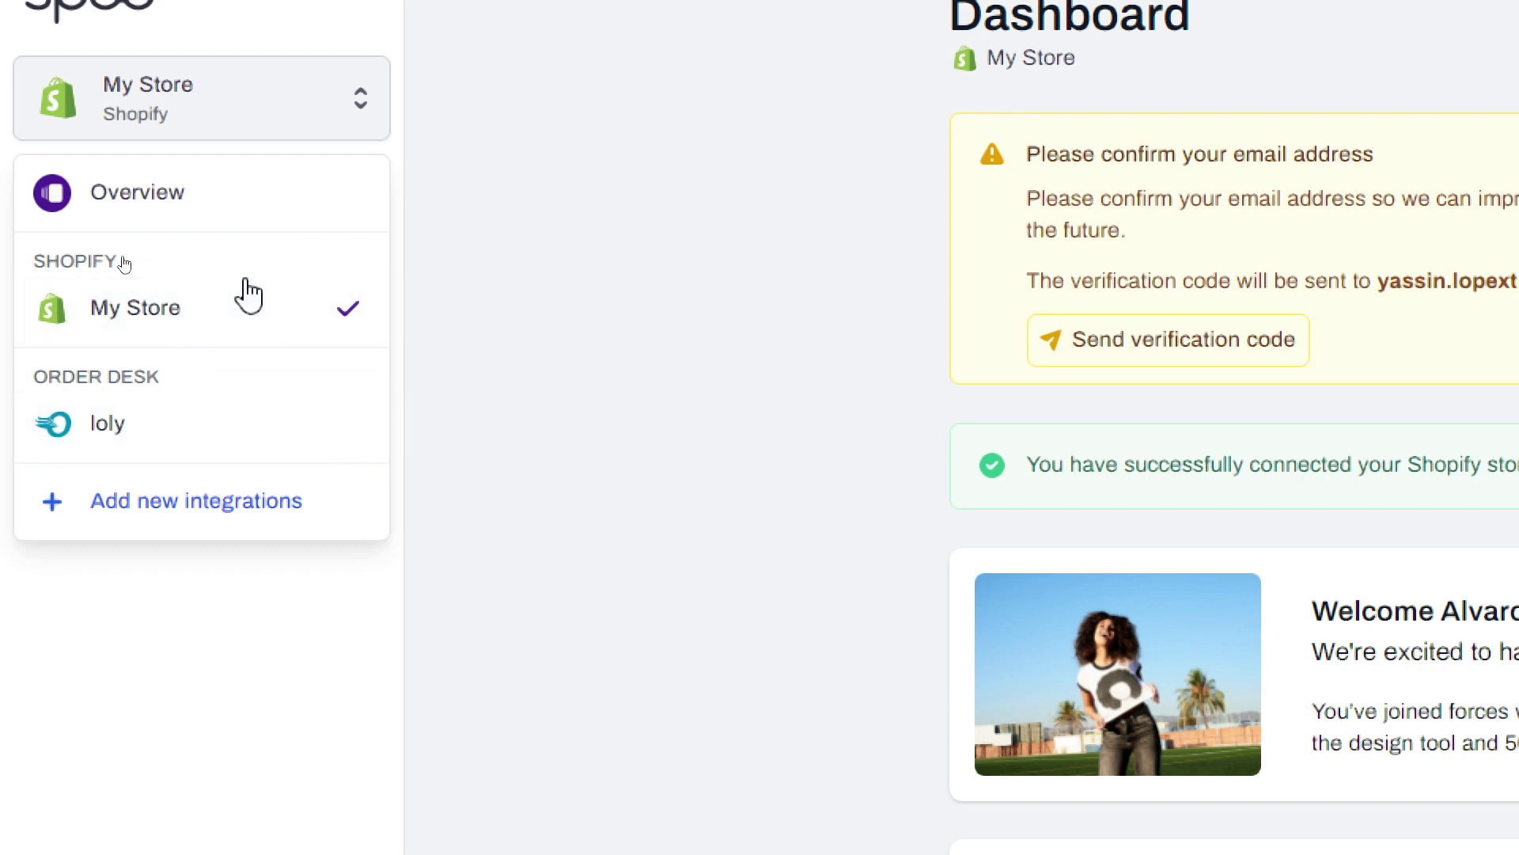
pyautogui.click(279, 107)
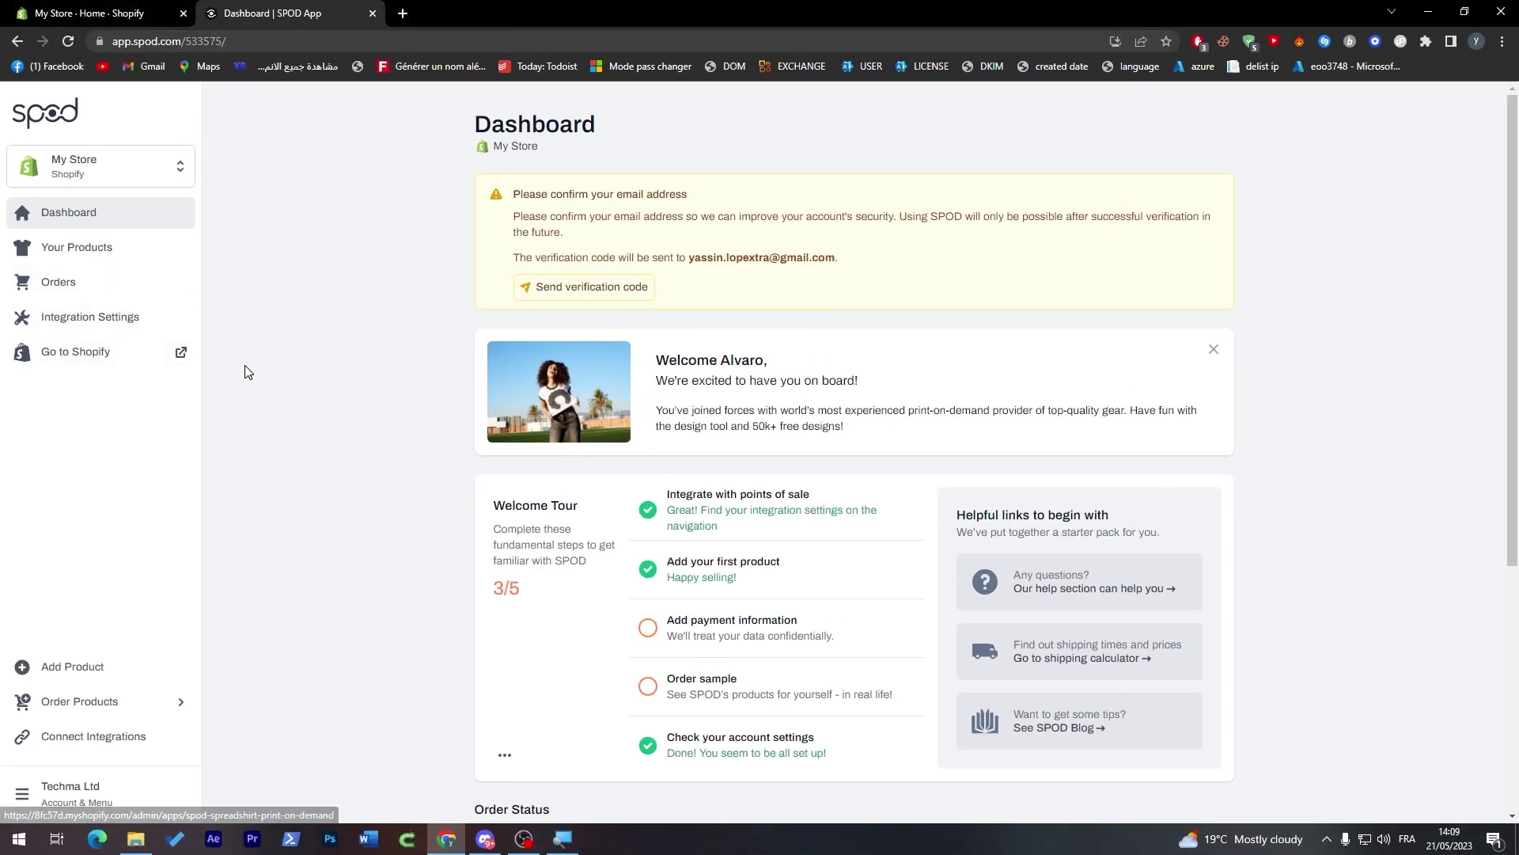
# - Open the connected Shopify store's SPOD app from the SPOD dashboard, accept the cookie notice, and compare both dashboards
pyautogui.click(89, 352)
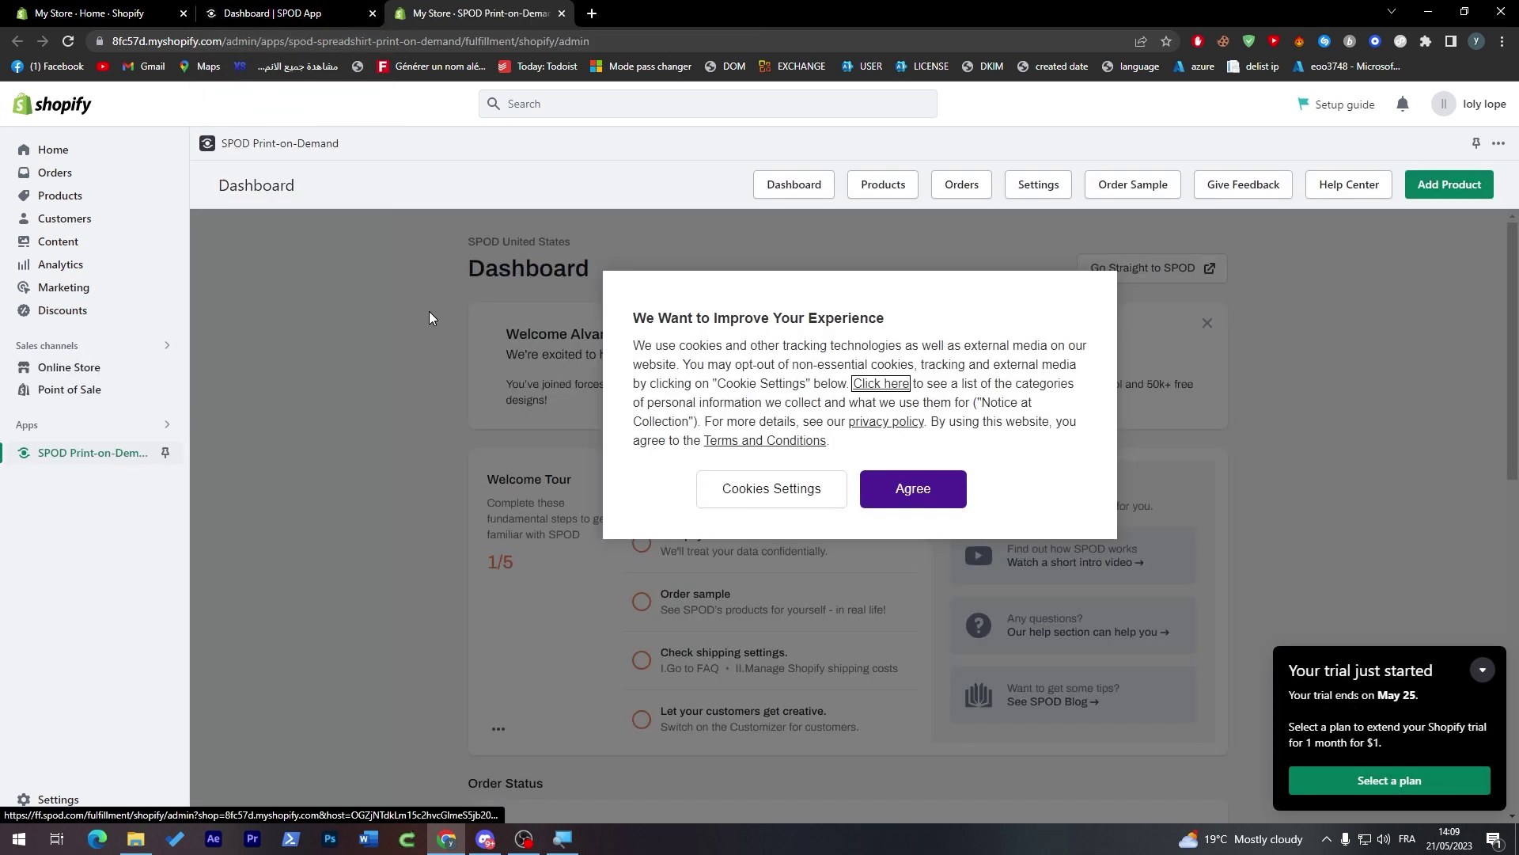
pyautogui.click(935, 503)
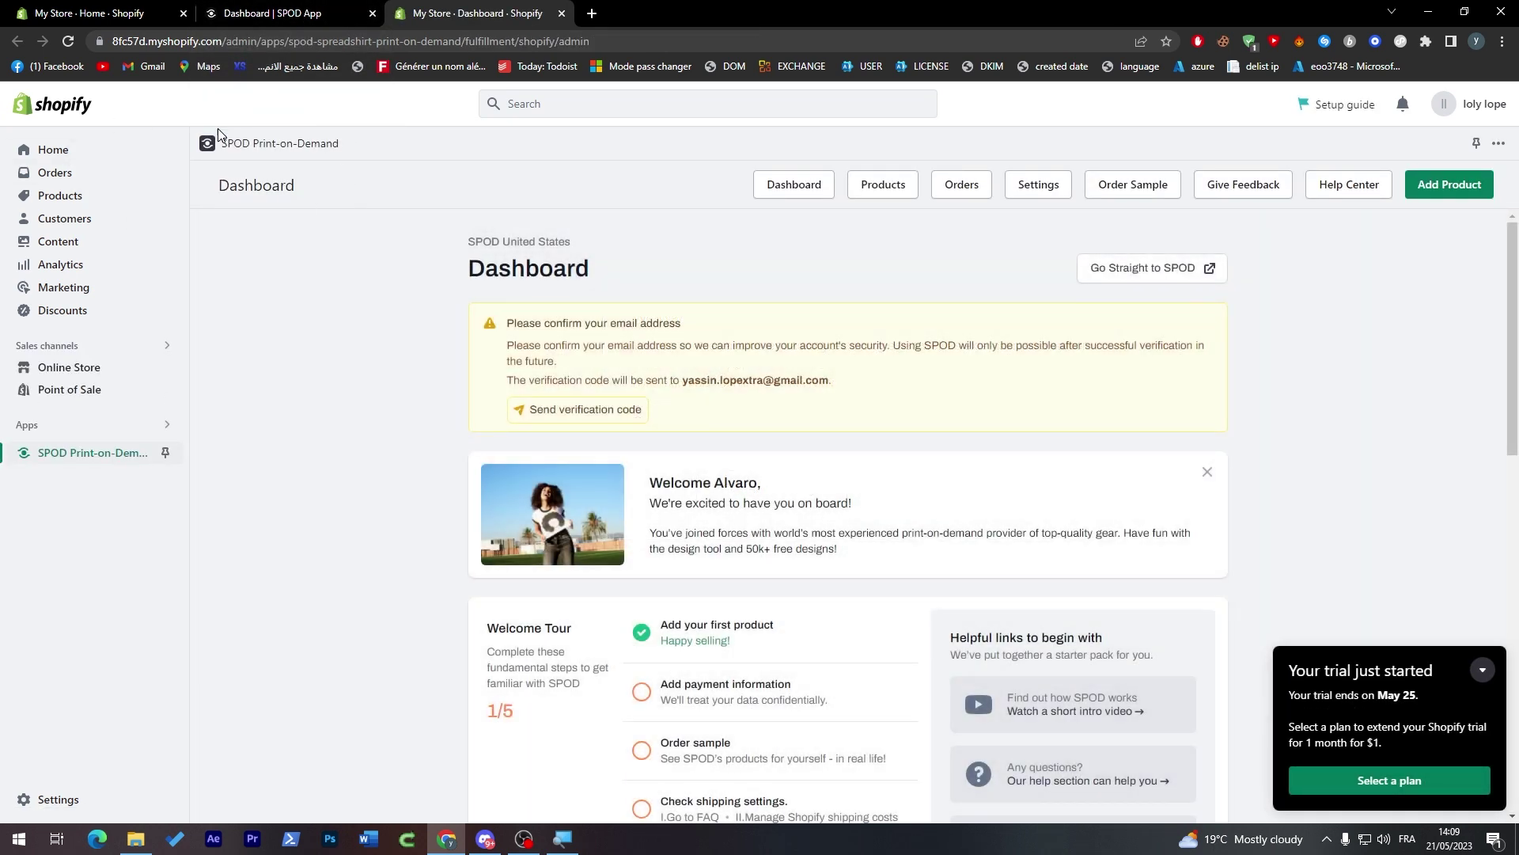
pyautogui.moveTo(1512, 218); pyautogui.dragTo(1513, 402)
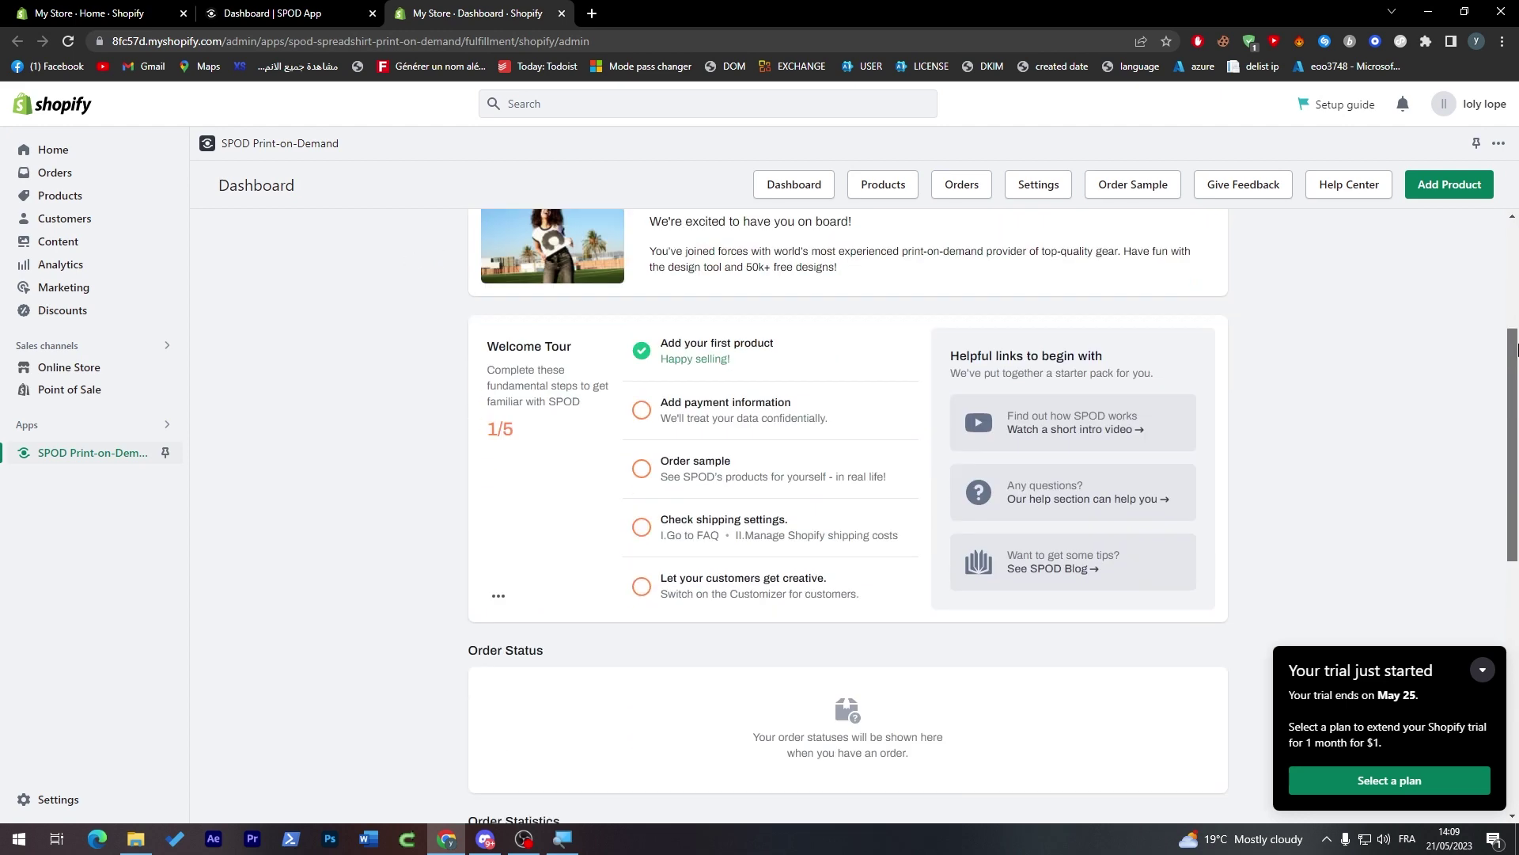
pyautogui.click(272, 10)
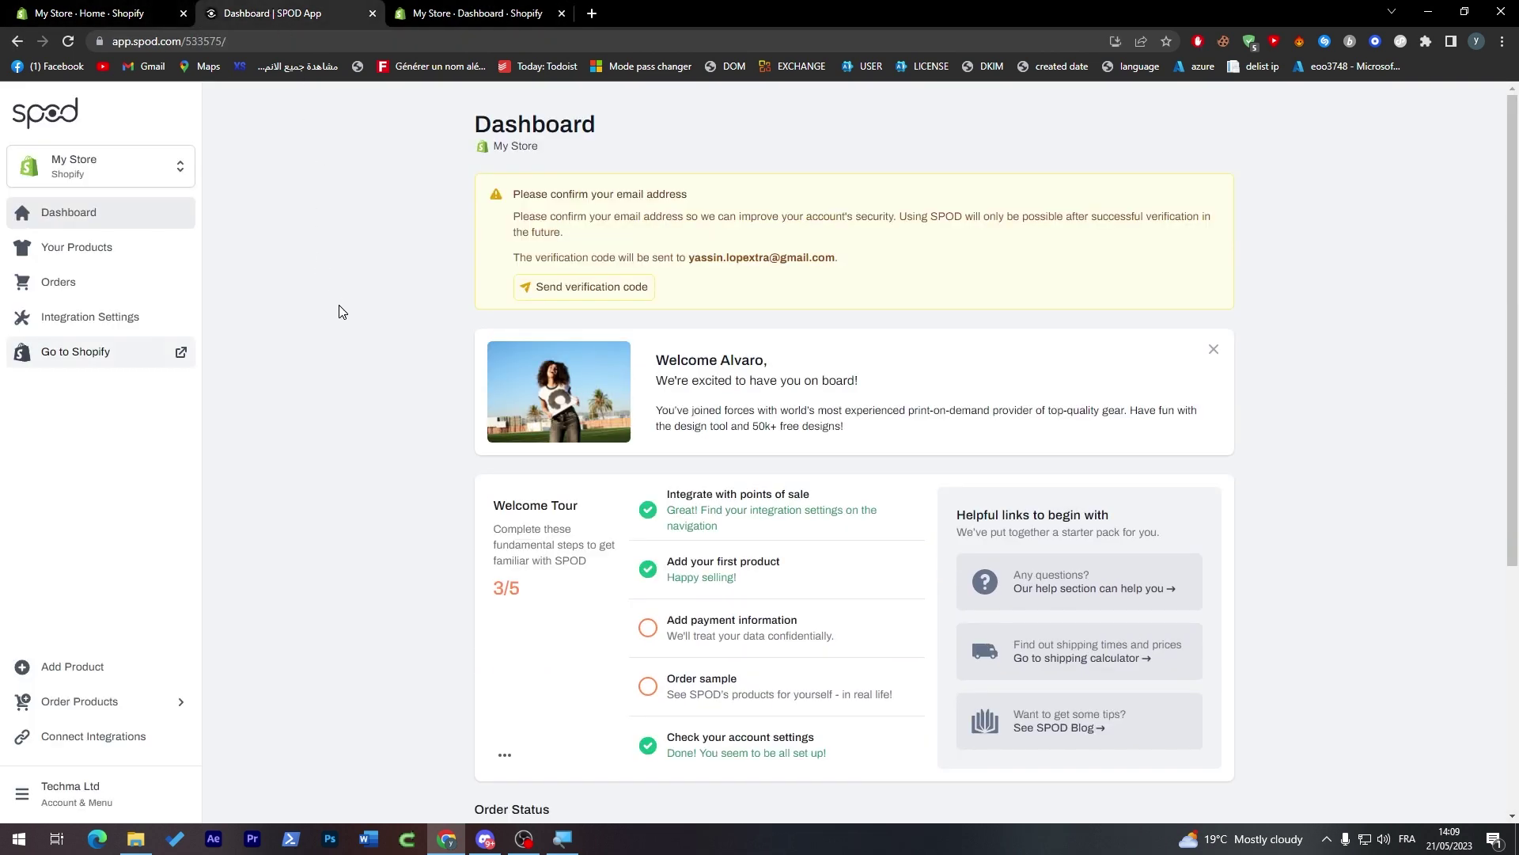
pyautogui.click(416, 11)
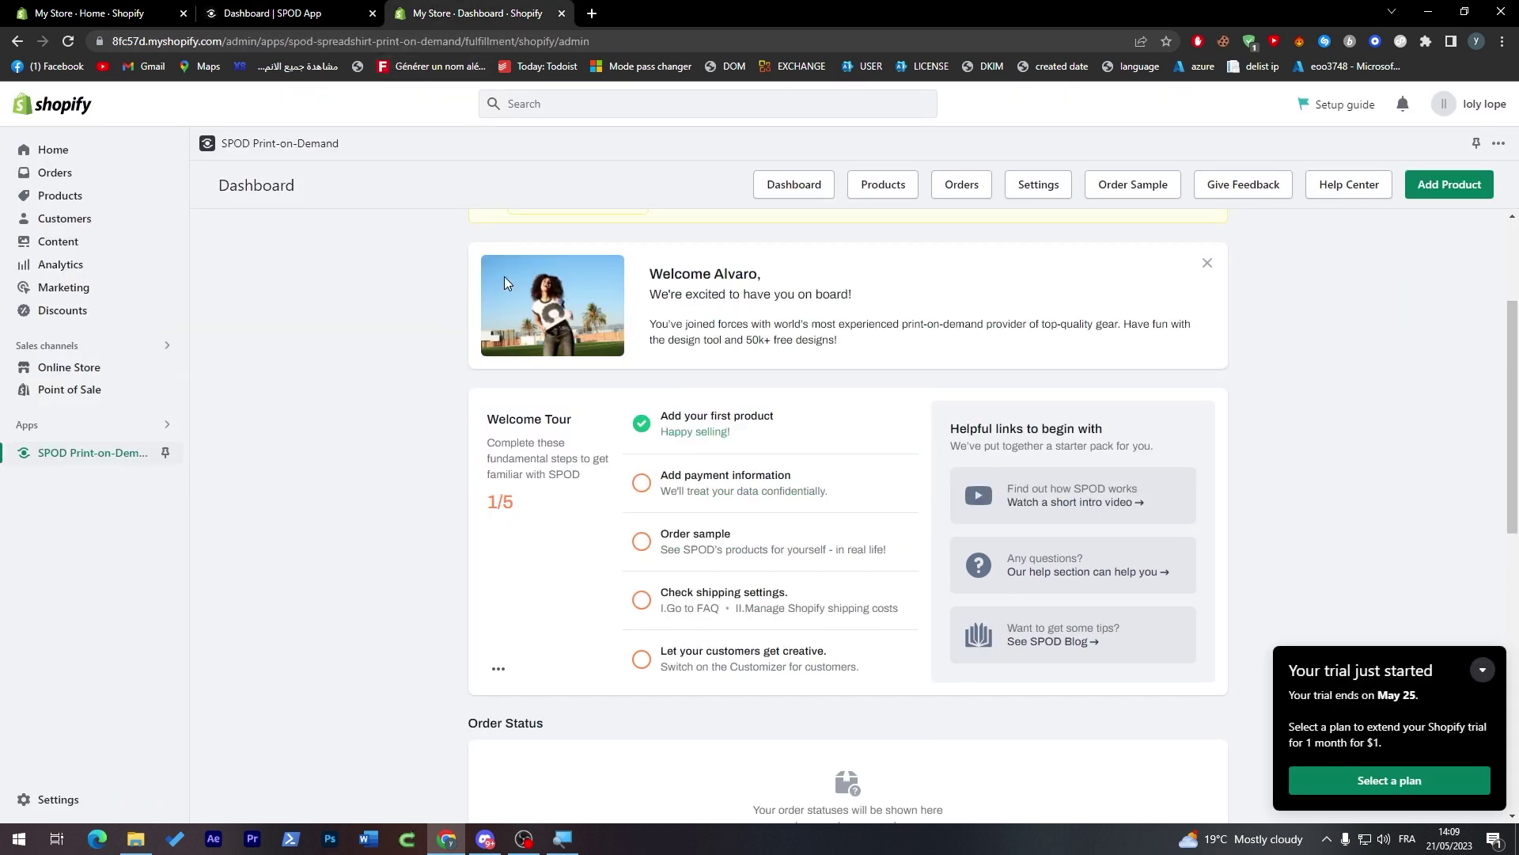
pyautogui.scroll(3, 1514, 317)
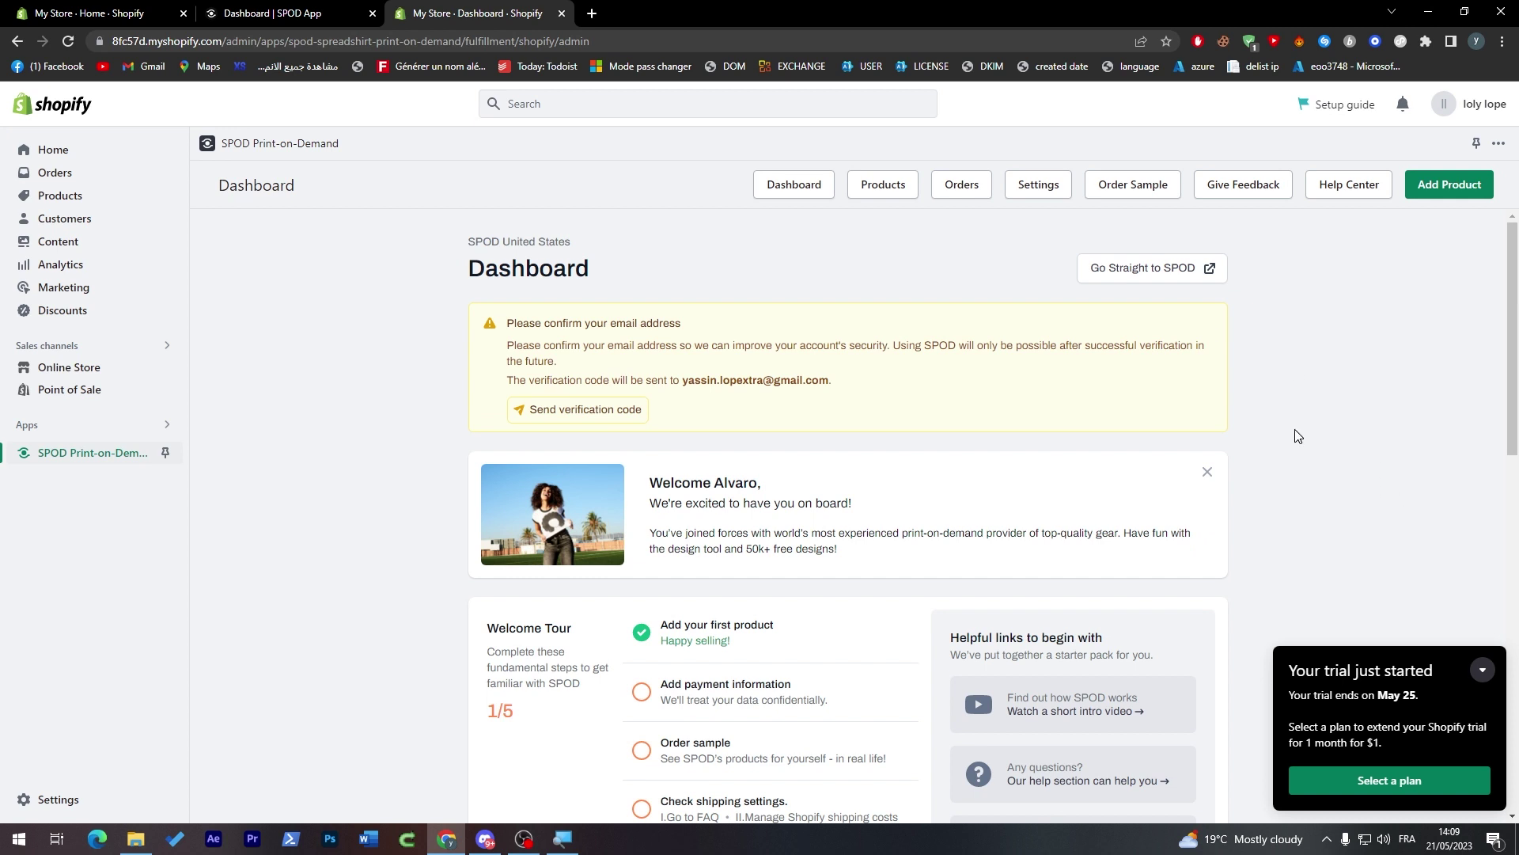
# - Open the product overview of the SPOD app in Shopify and look through the best-selling products
pyautogui.click(902, 193)
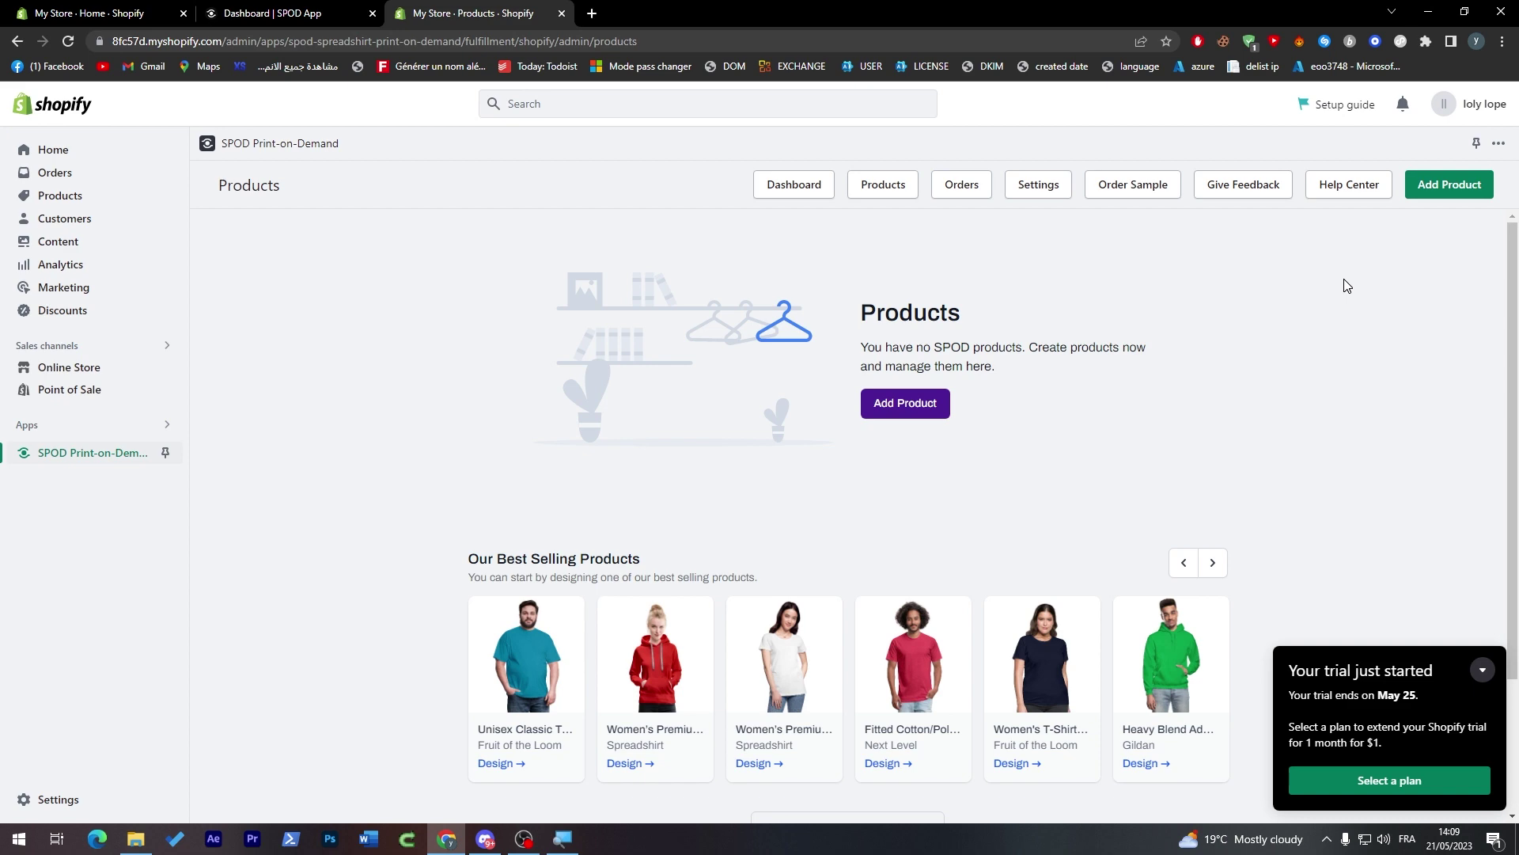
pyautogui.click(255, 13)
pyautogui.click(127, 13)
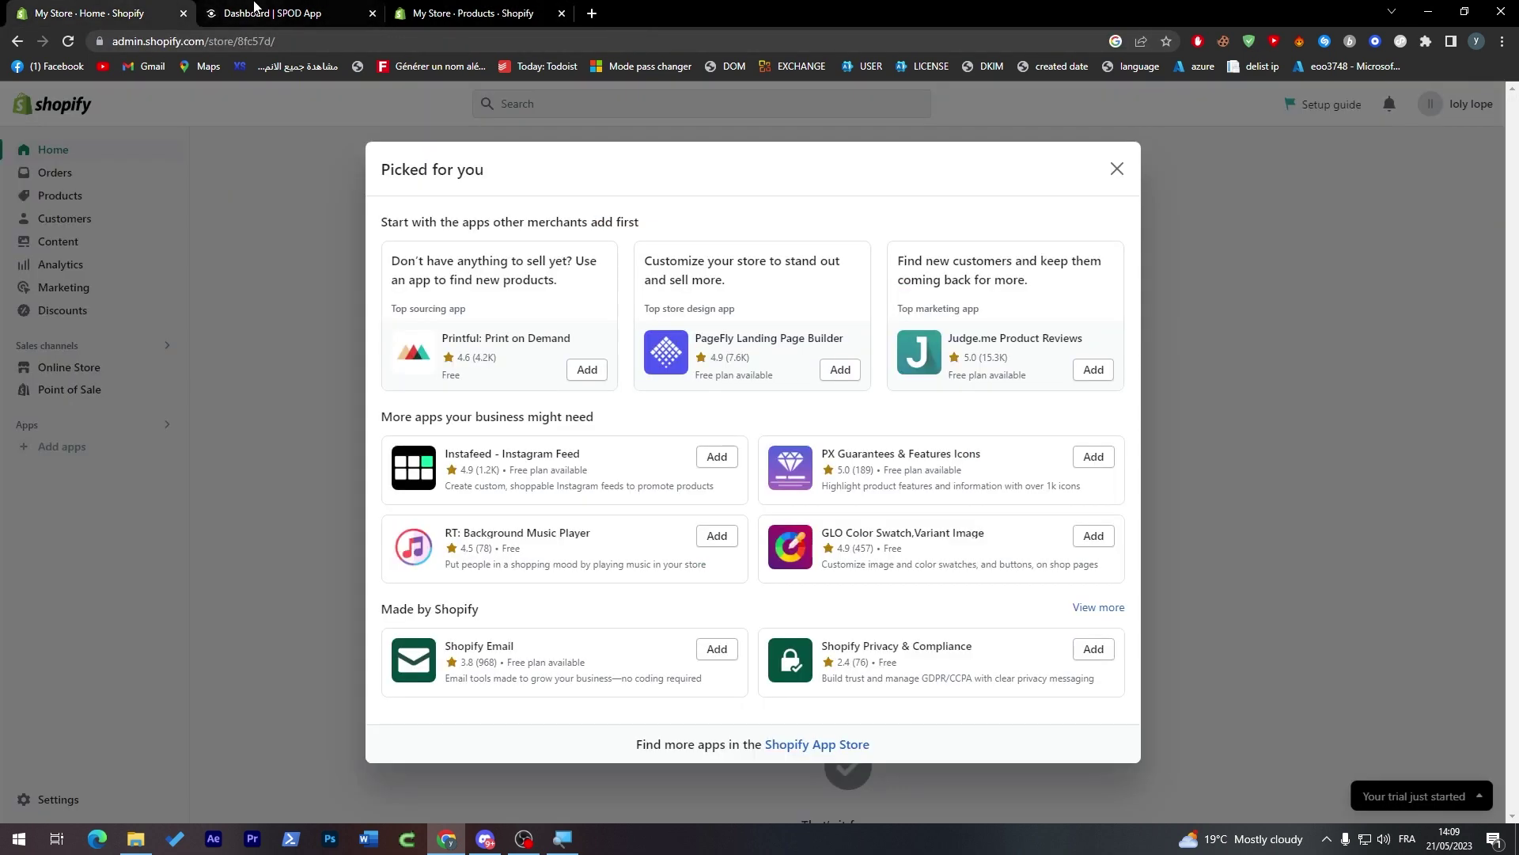
pyautogui.click(258, 8)
pyautogui.click(403, 8)
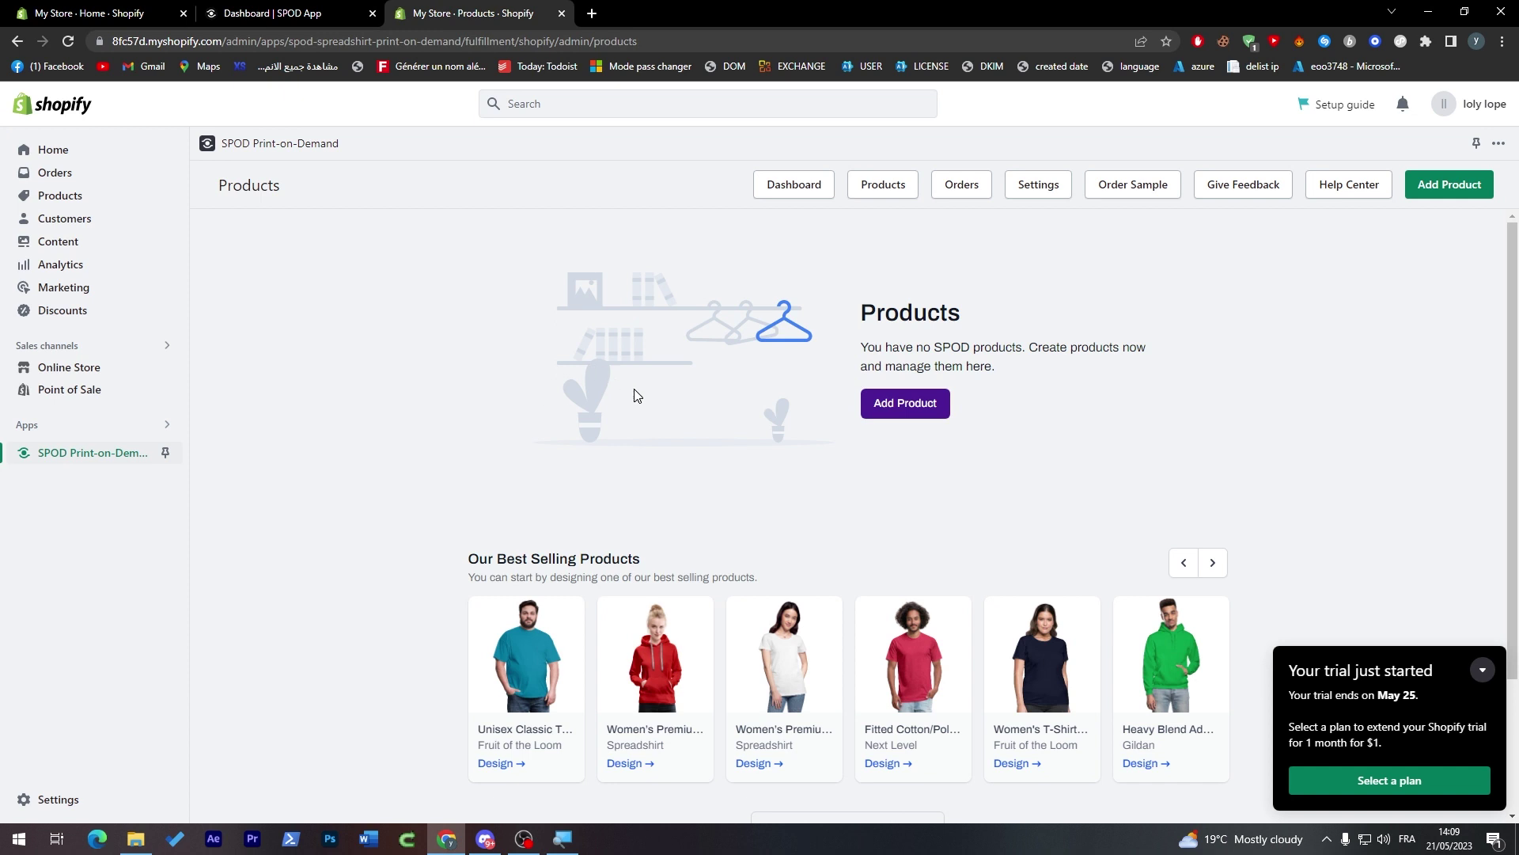
pyautogui.scroll(-1, 1515, 389)
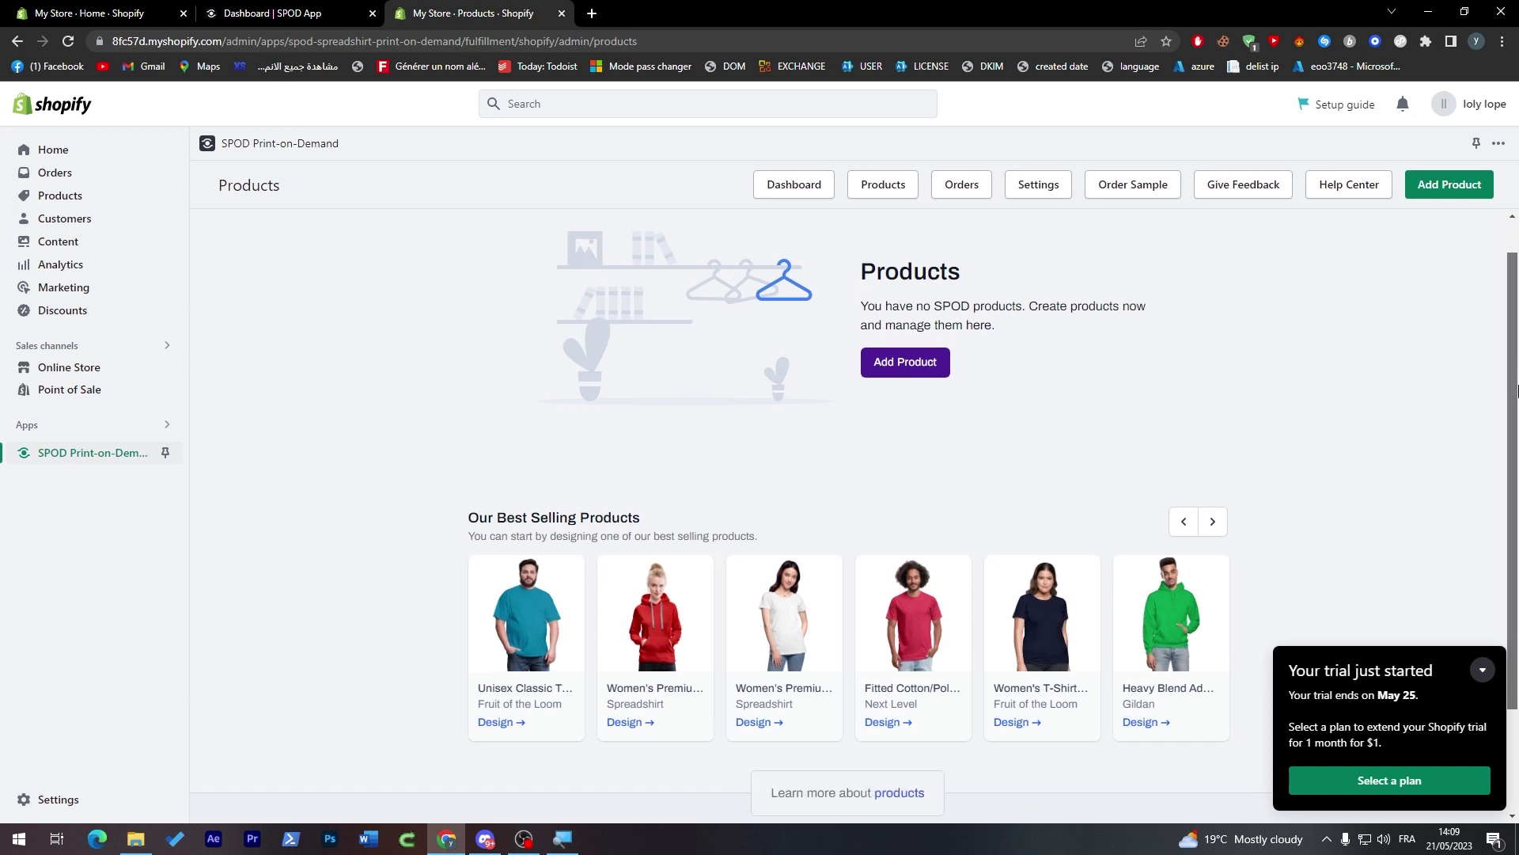
pyautogui.moveTo(1514, 389); pyautogui.dragTo(1494, 489)
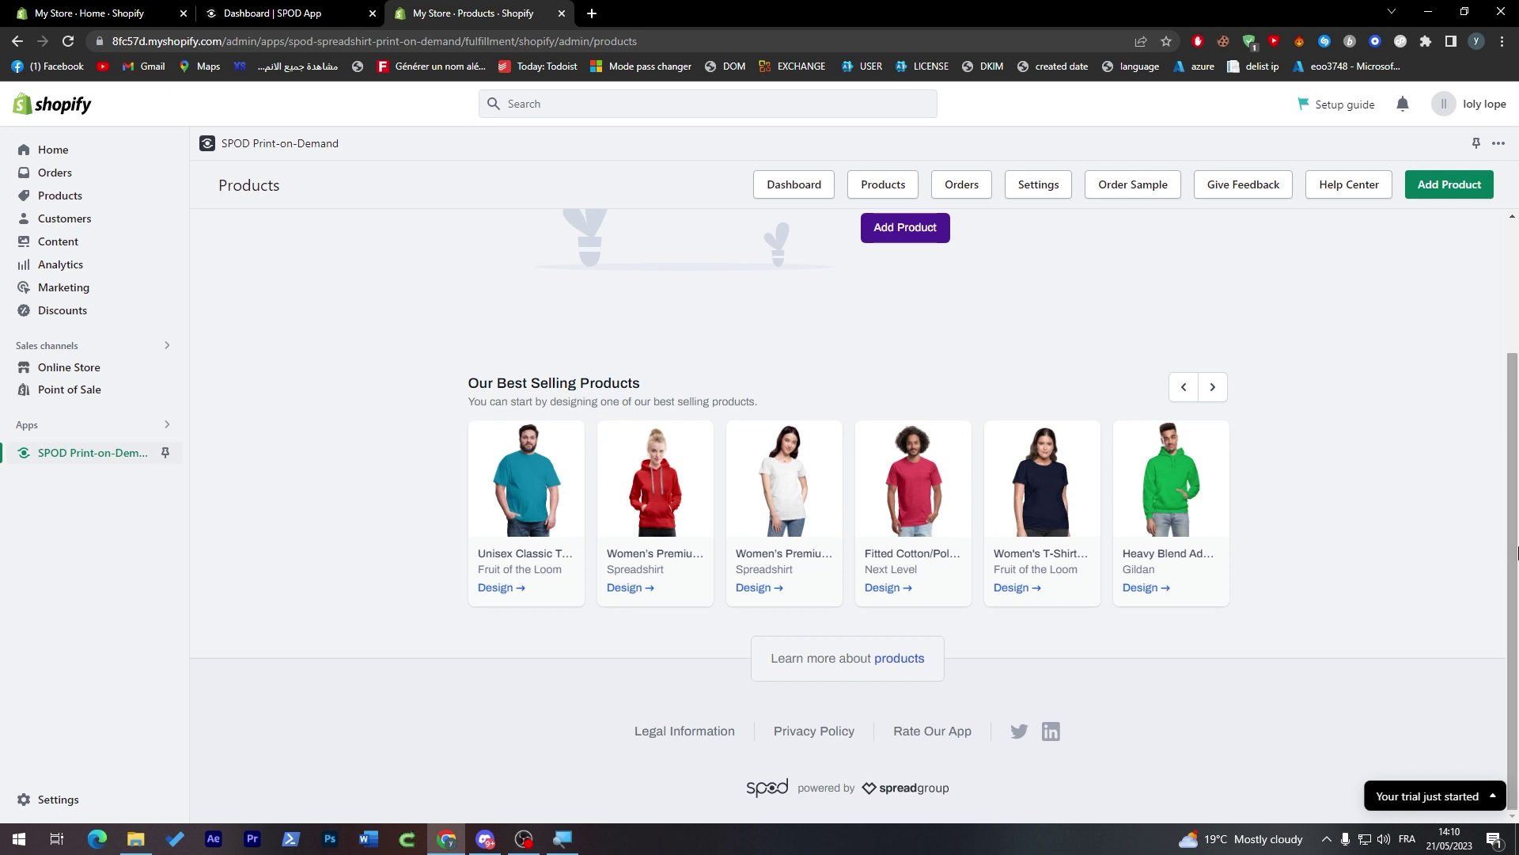
pyautogui.scroll(2, 1498, 412)
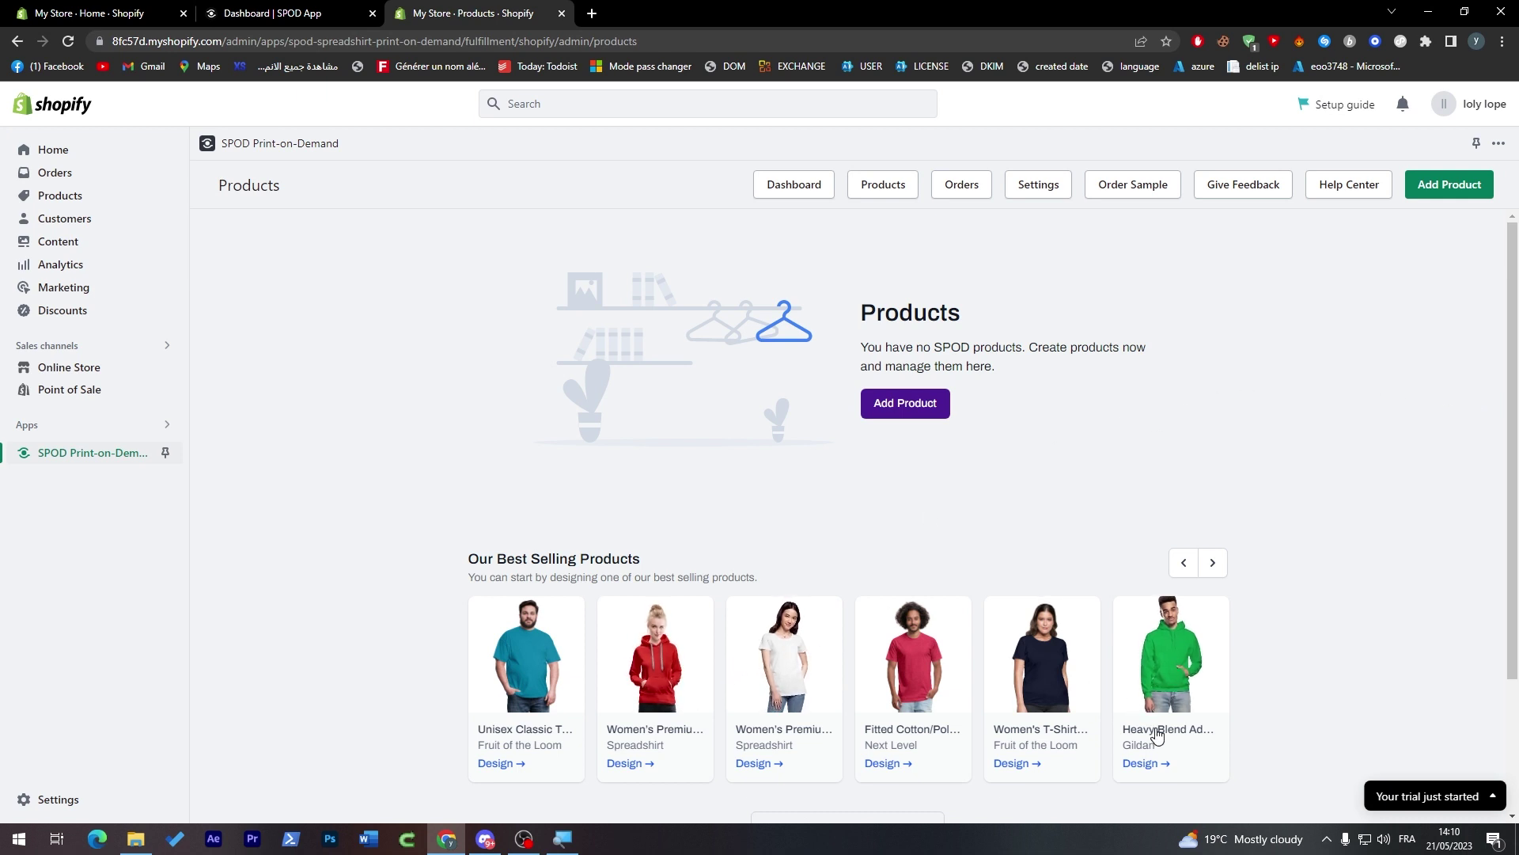
# - Start designing the Heavy Blend Adult Hoodie by Gildan, try the black color and choose navy
pyautogui.click(1144, 763)
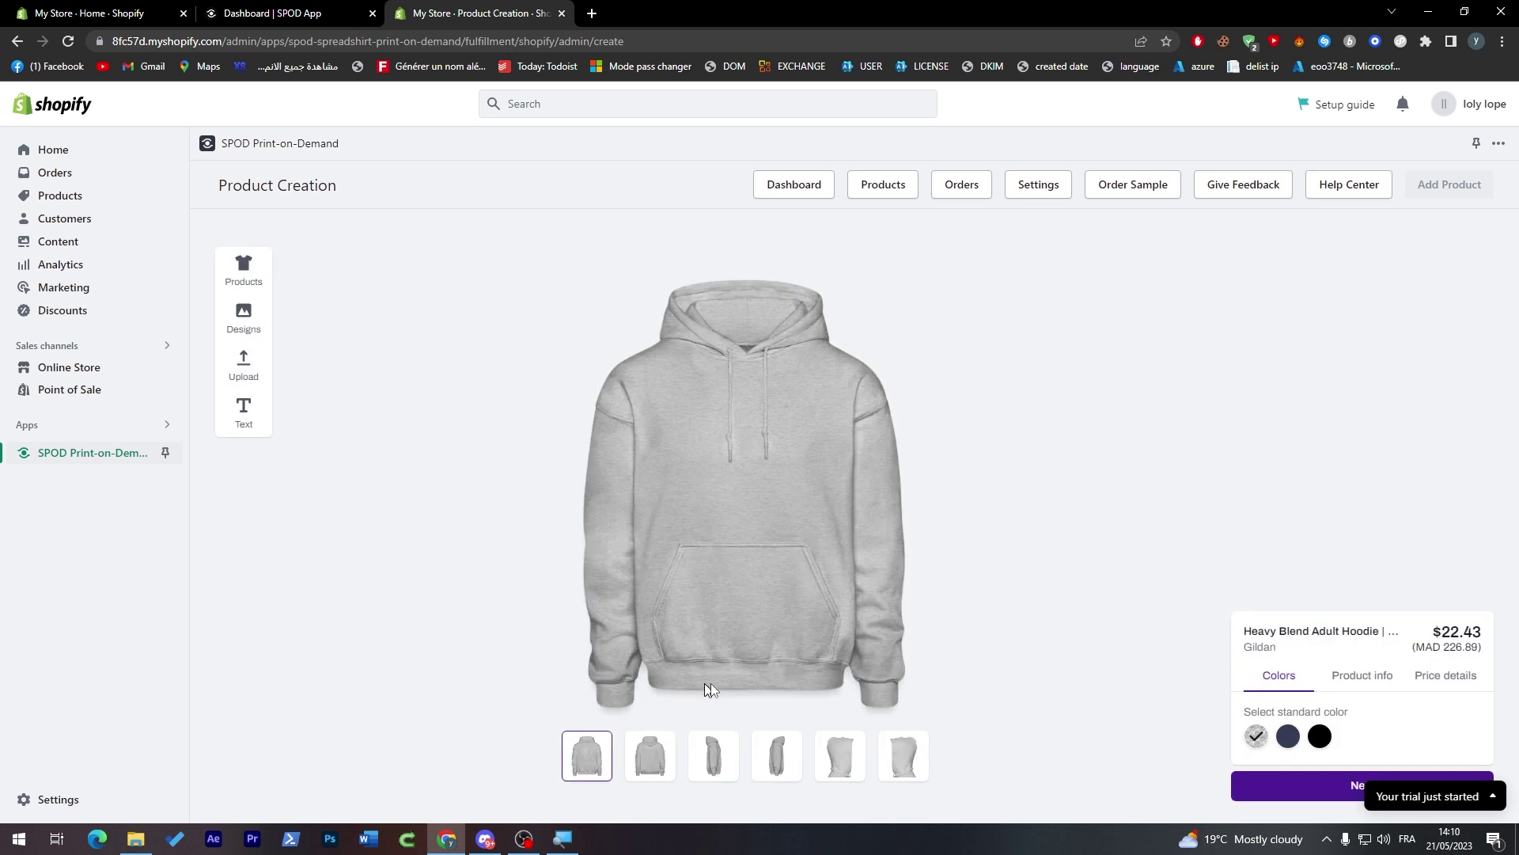
pyautogui.click(1290, 744)
pyautogui.click(1310, 744)
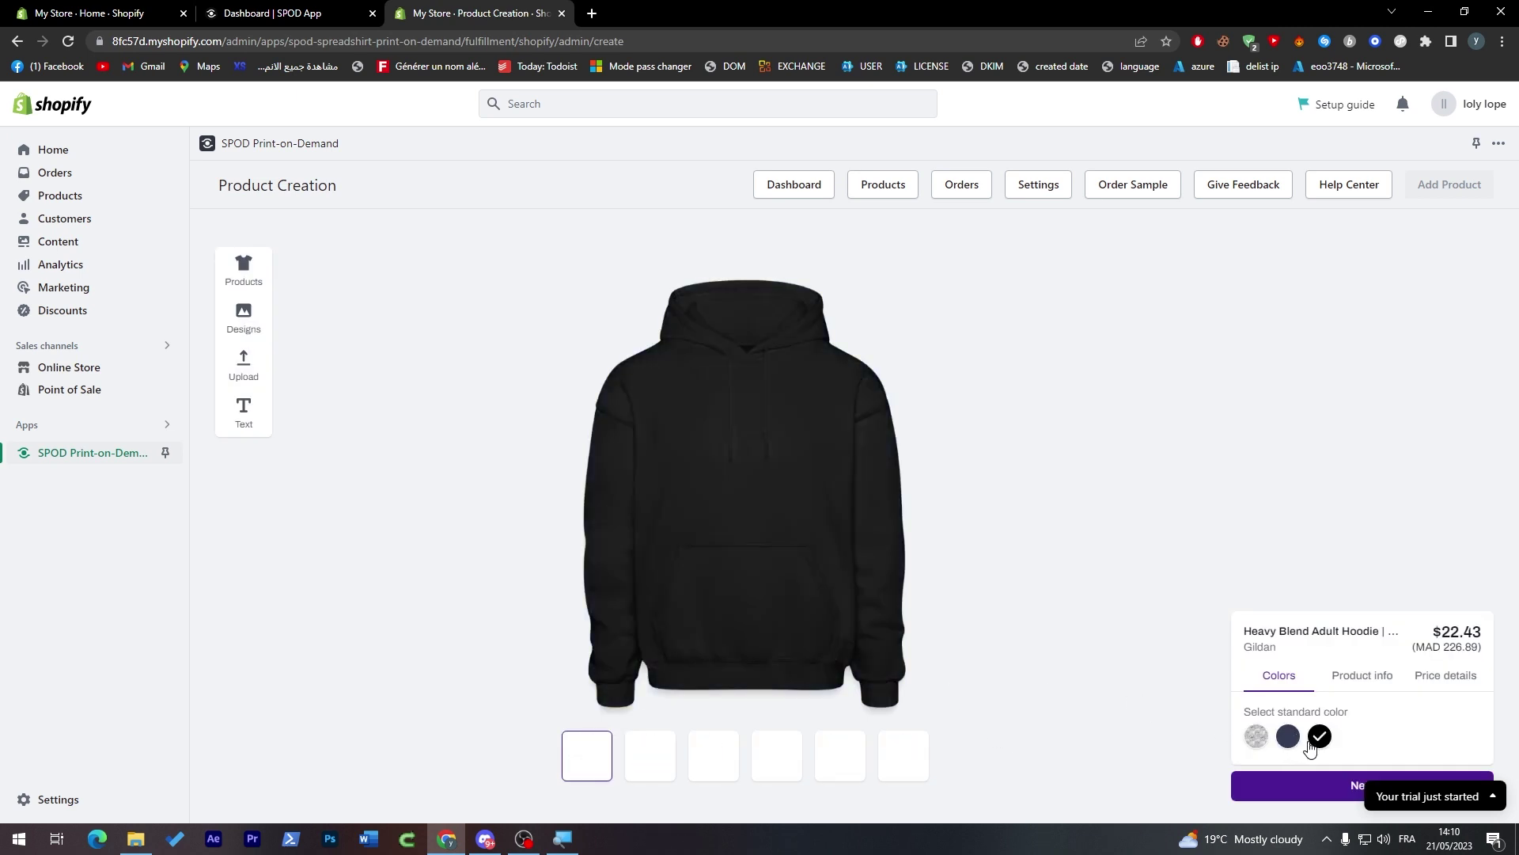
pyautogui.click(1288, 740)
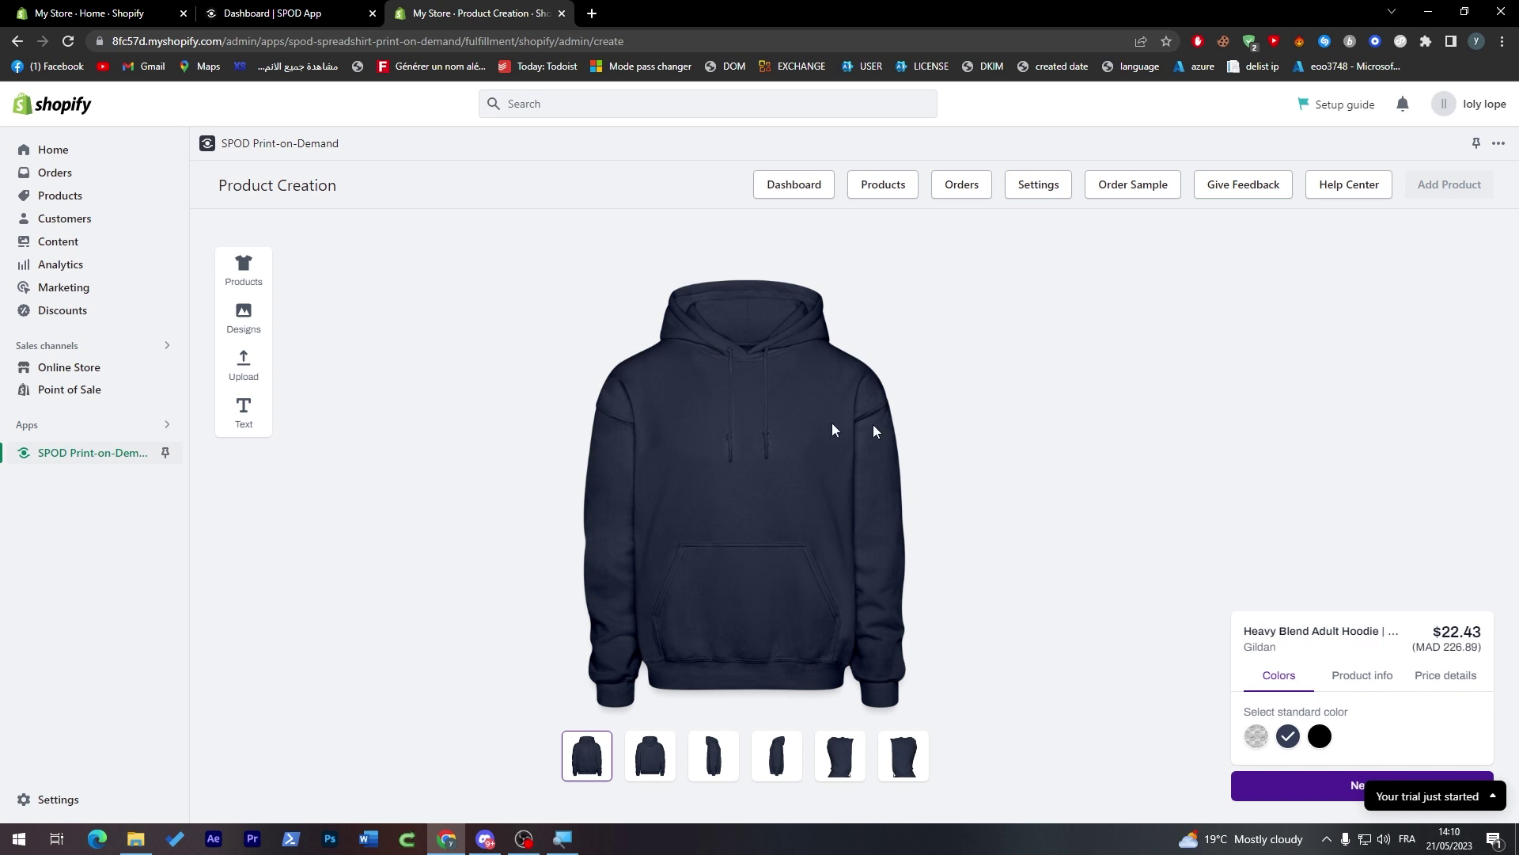
# - View the hoodie's back, both sleeves and both sides of the hood, and return to the front view
pyautogui.click(662, 755)
pyautogui.click(709, 763)
pyautogui.click(784, 763)
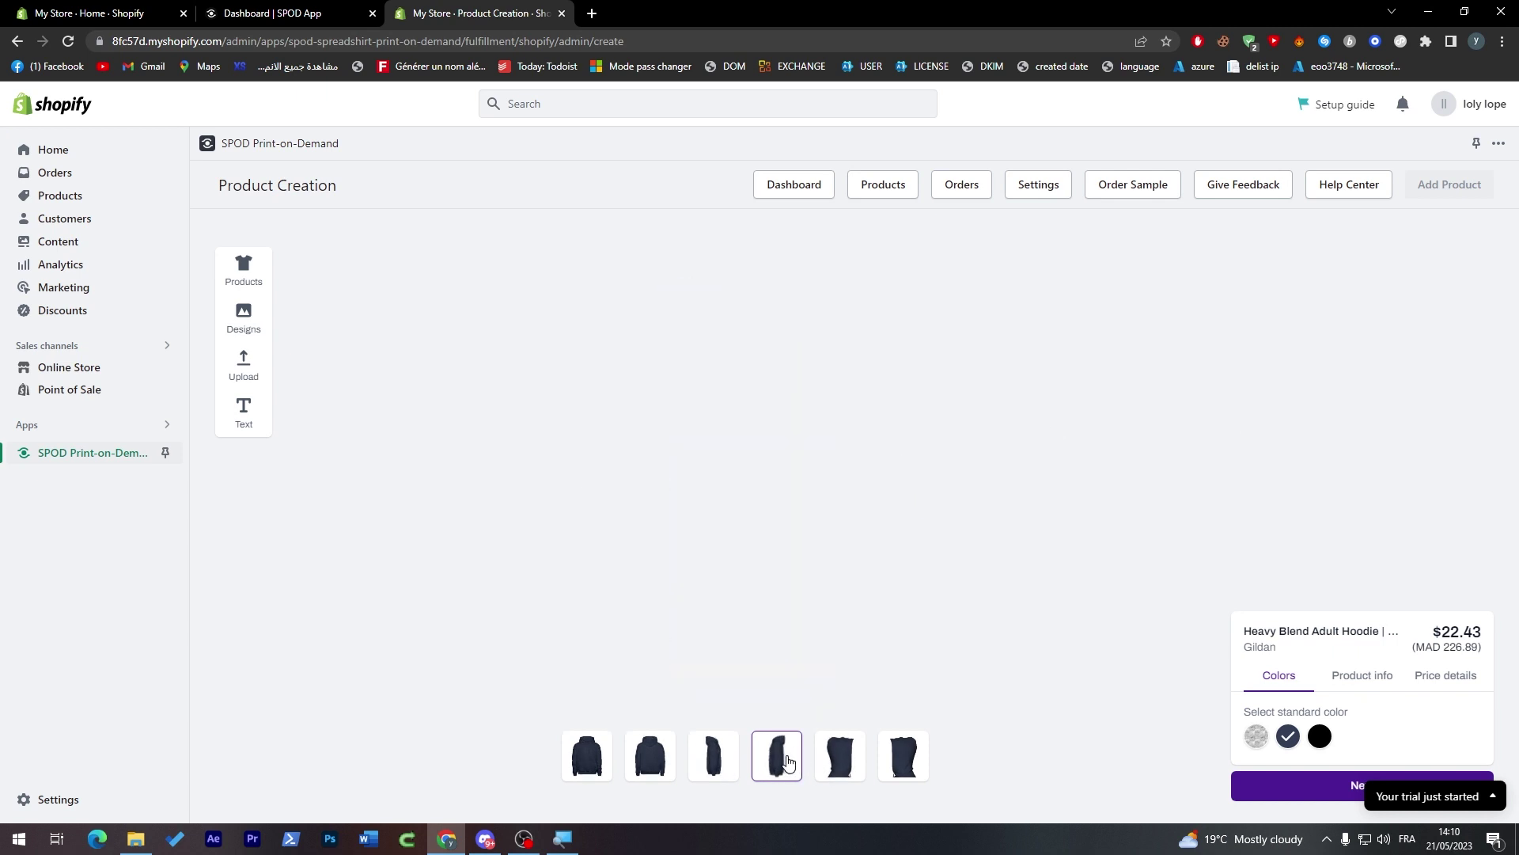
pyautogui.click(827, 769)
pyautogui.click(887, 772)
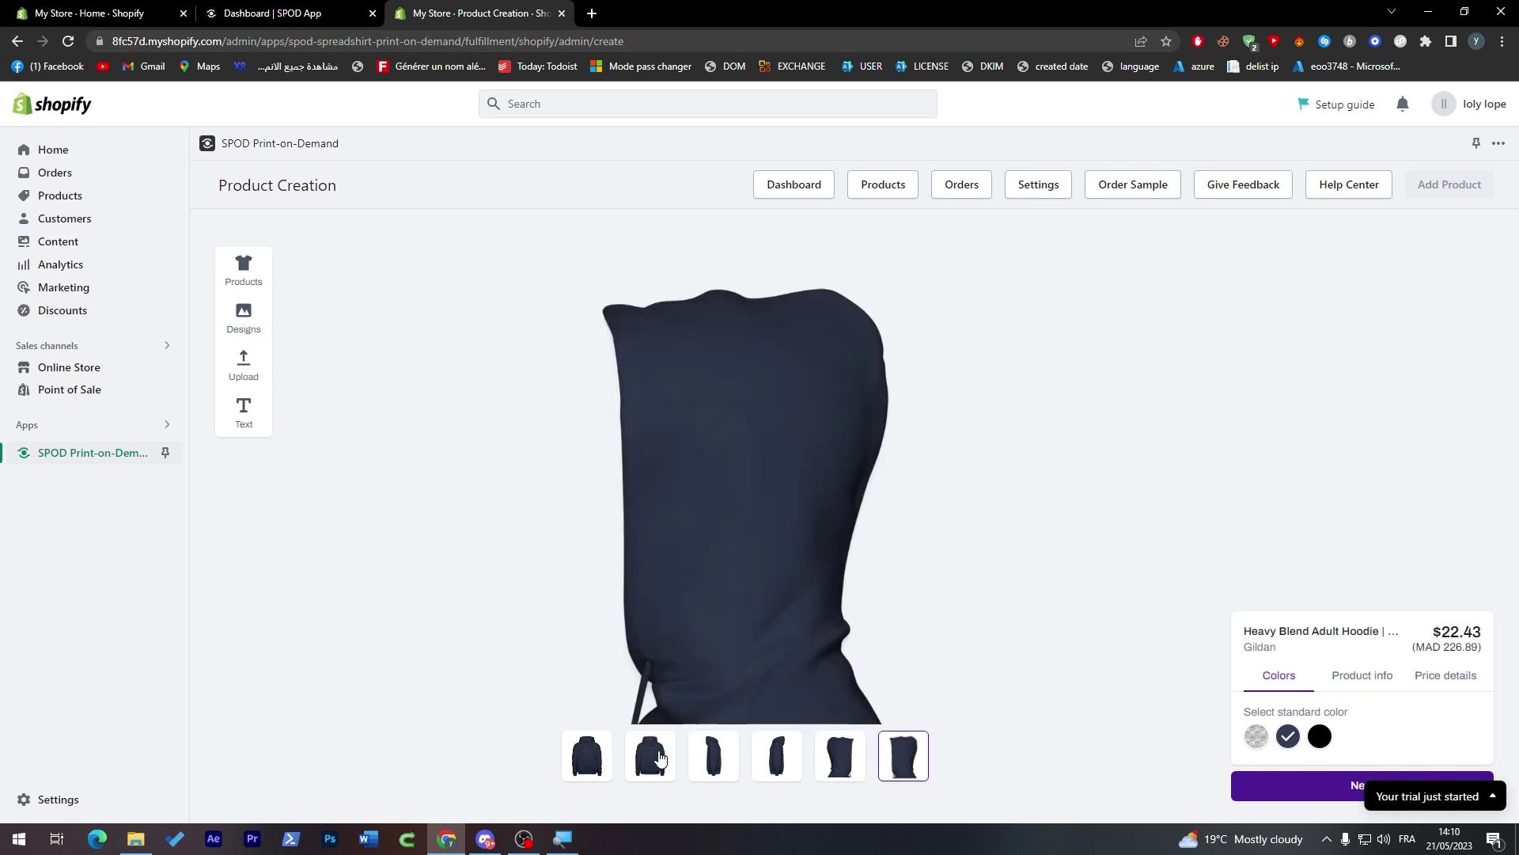
pyautogui.click(607, 756)
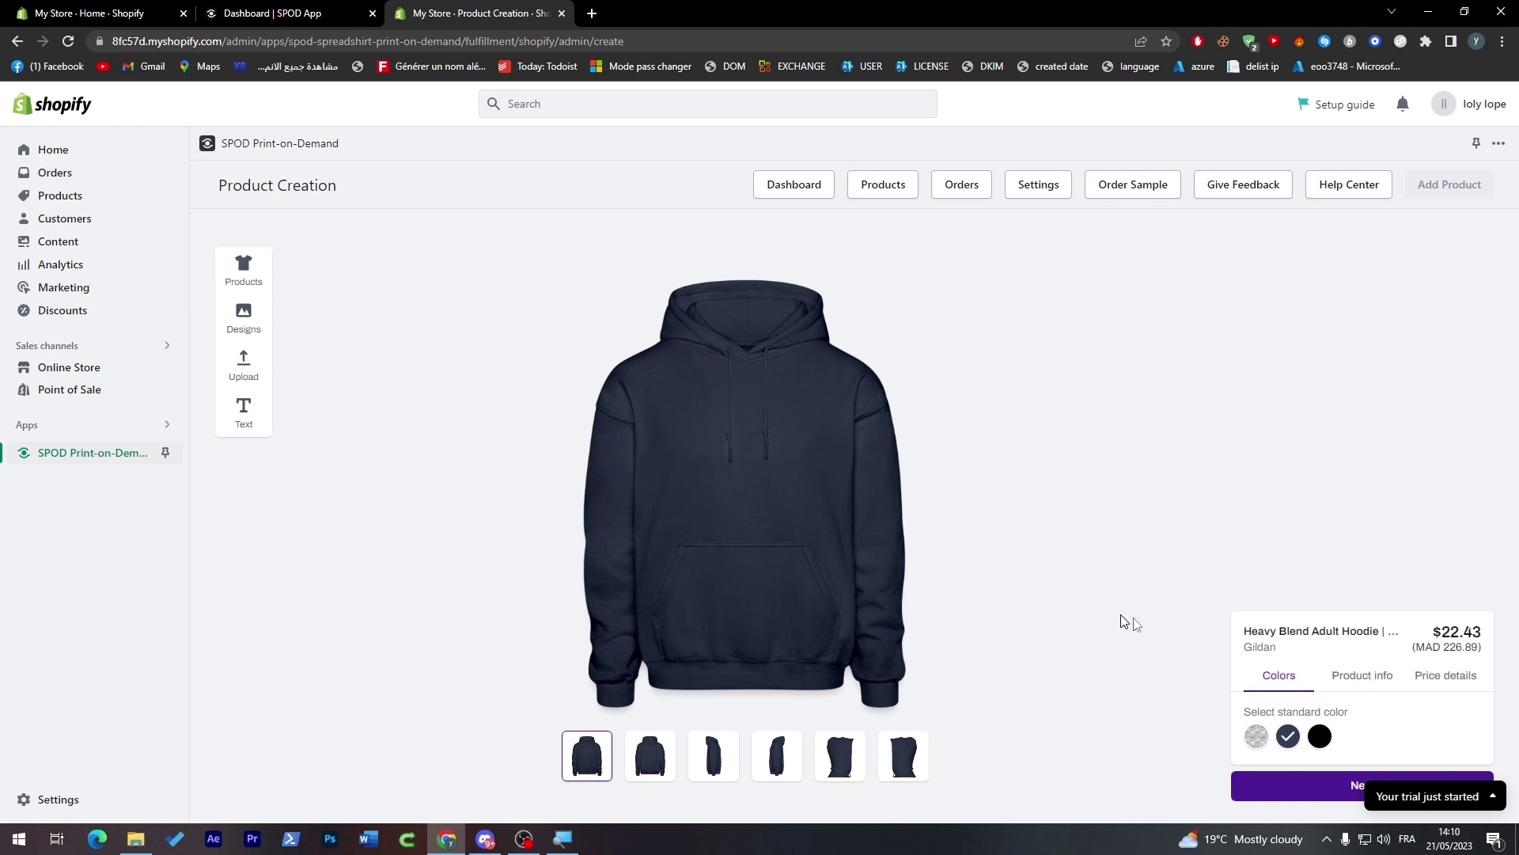
# - Read the hoodie's product description, material and size chart, and check its price details
pyautogui.moveTo(1441, 631); pyautogui.dragTo(1473, 632)
pyautogui.click(1363, 670)
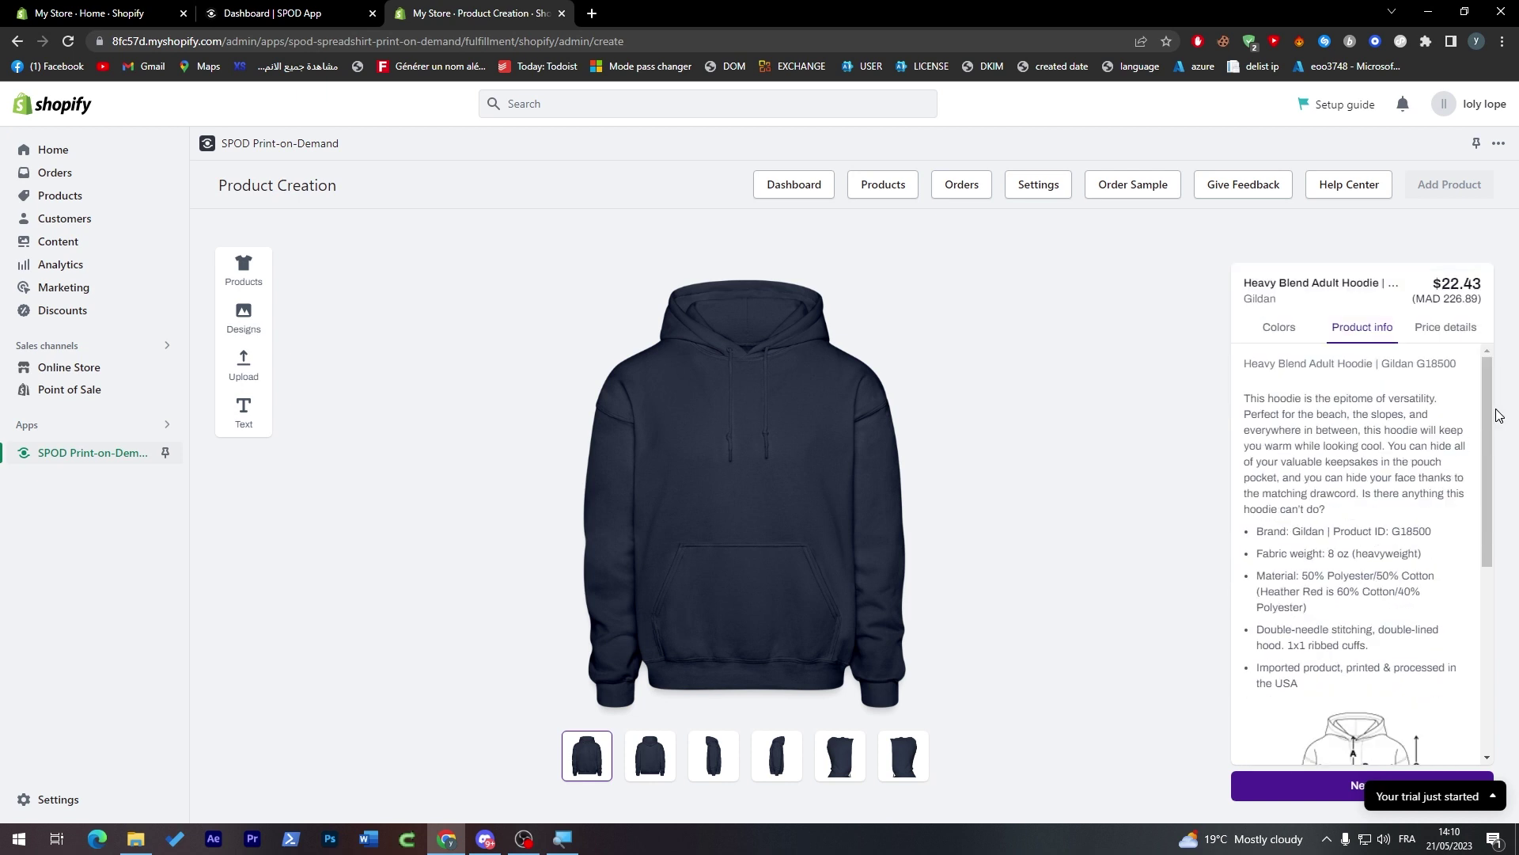
pyautogui.moveTo(1491, 425); pyautogui.dragTo(1464, 486)
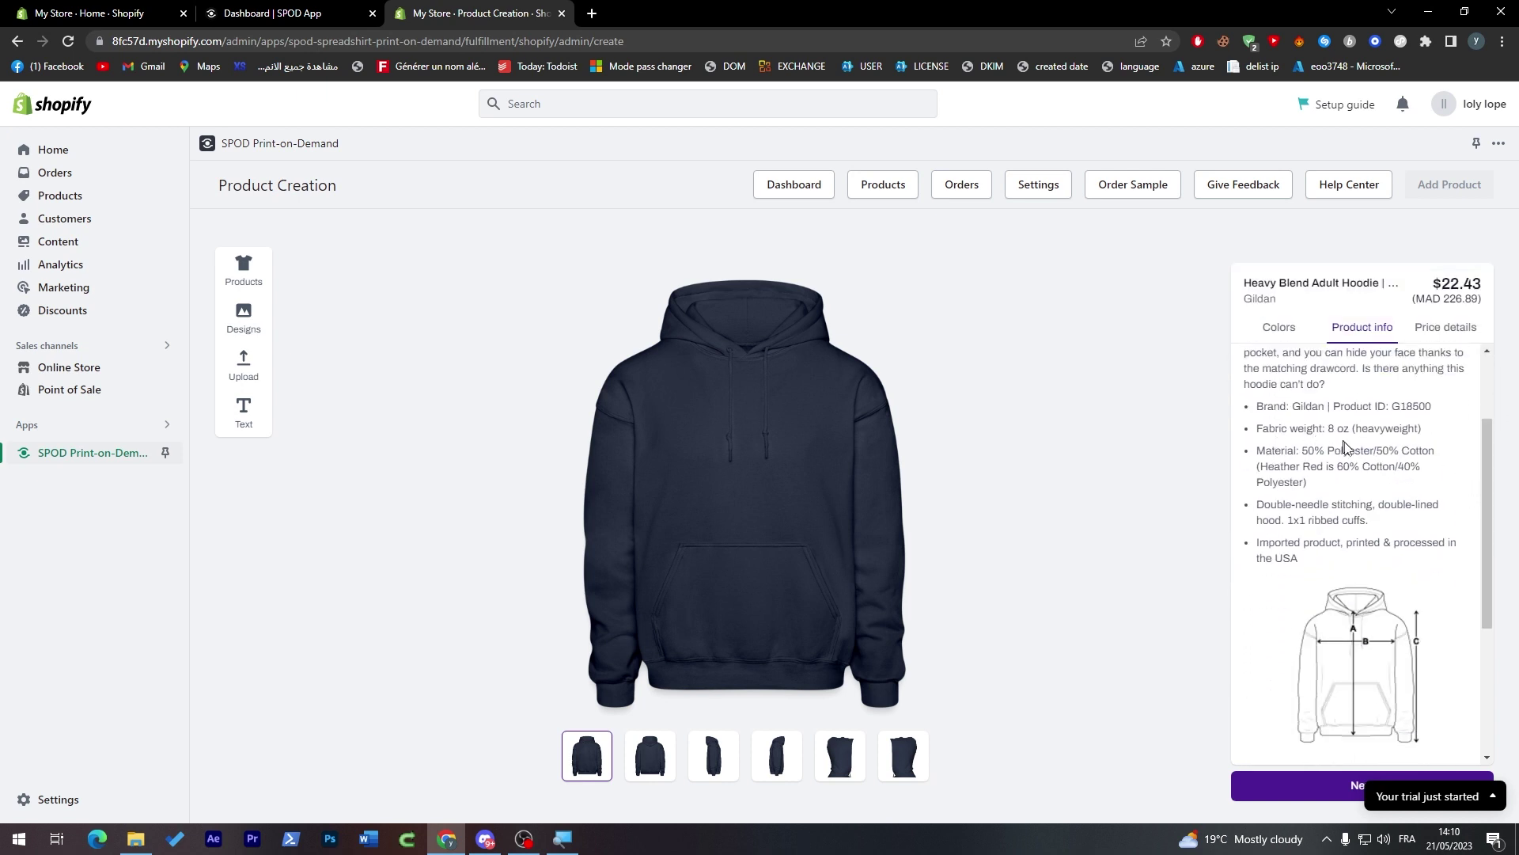
pyautogui.moveTo(1297, 452)
pyautogui.mouseDown()
pyautogui.moveTo(1279, 467)
pyautogui.moveTo(1268, 453)
pyautogui.mouseUp()
pyautogui.click(1268, 455)
pyautogui.tripleClick(1278, 510)
pyautogui.click(1273, 546)
pyautogui.moveTo(1488, 579); pyautogui.dragTo(1472, 710)
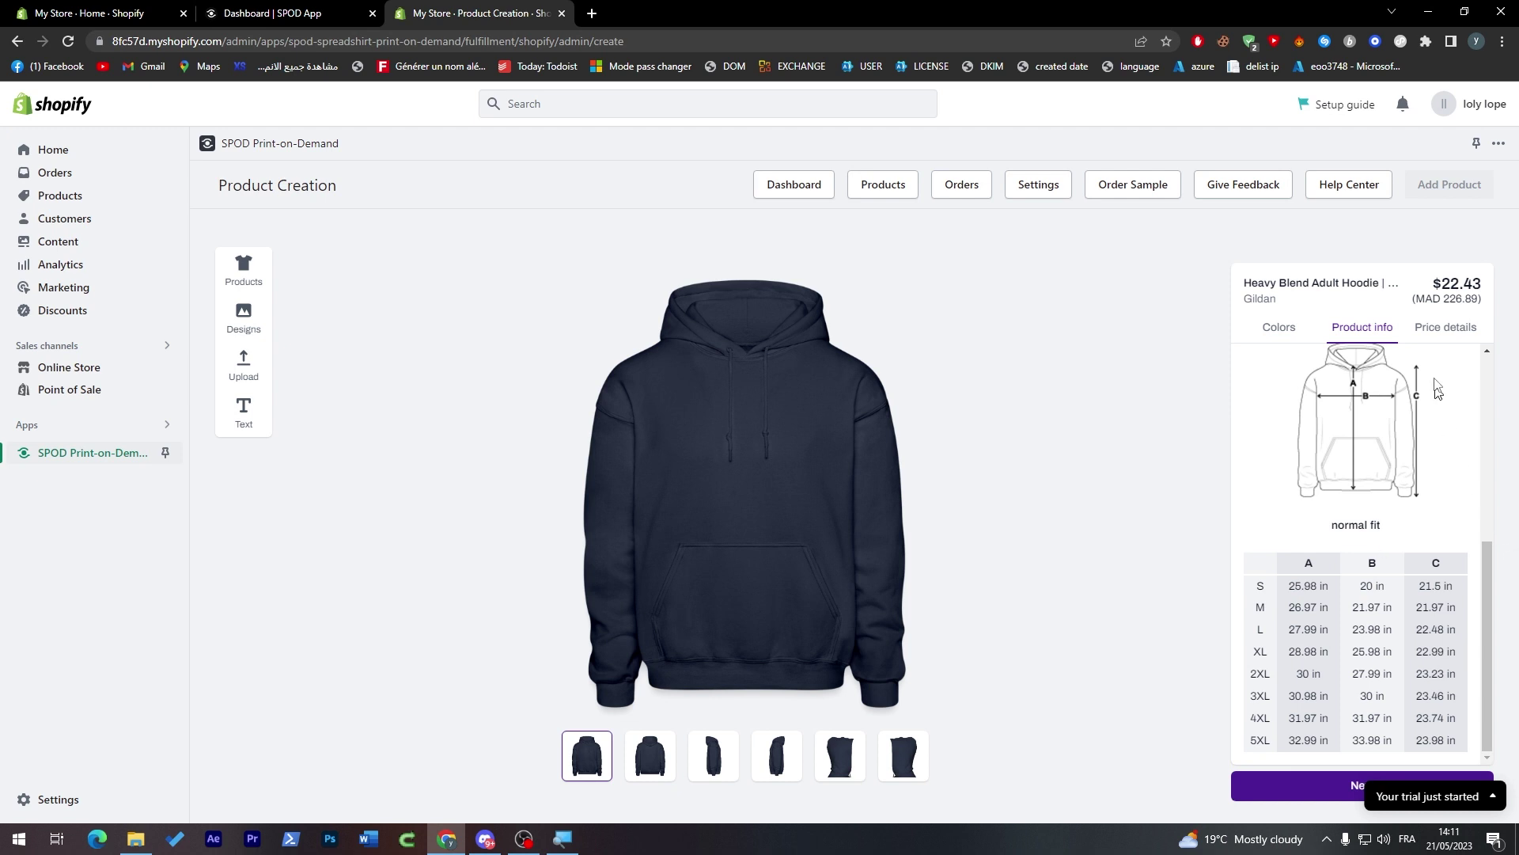
pyautogui.click(1434, 328)
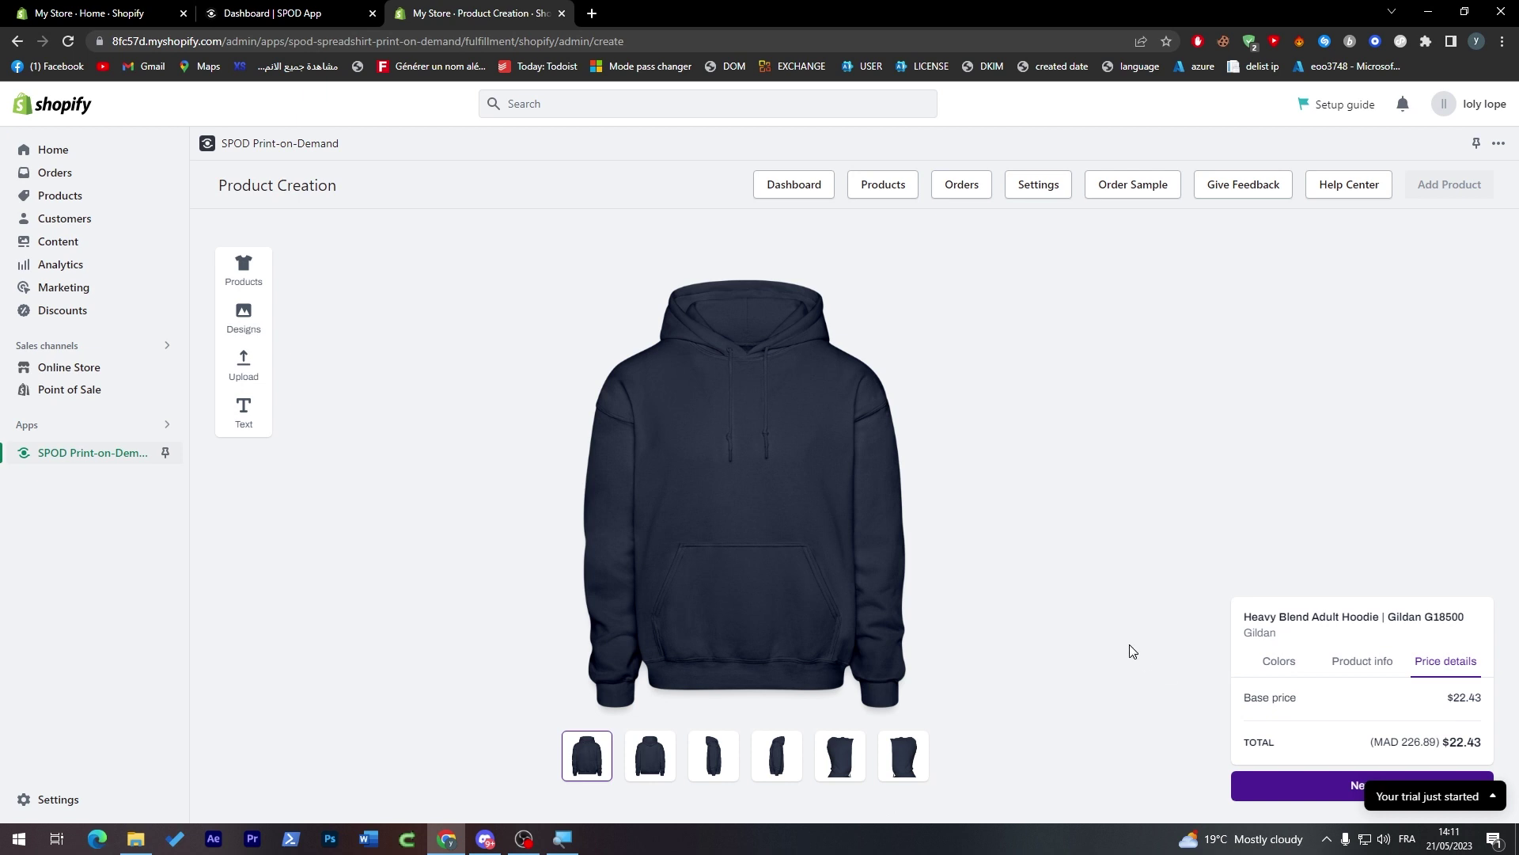
# - Continue to the hoodie's product details and replace the product name with "Hoodie for" plus the account holder's first name
pyautogui.click(1266, 781)
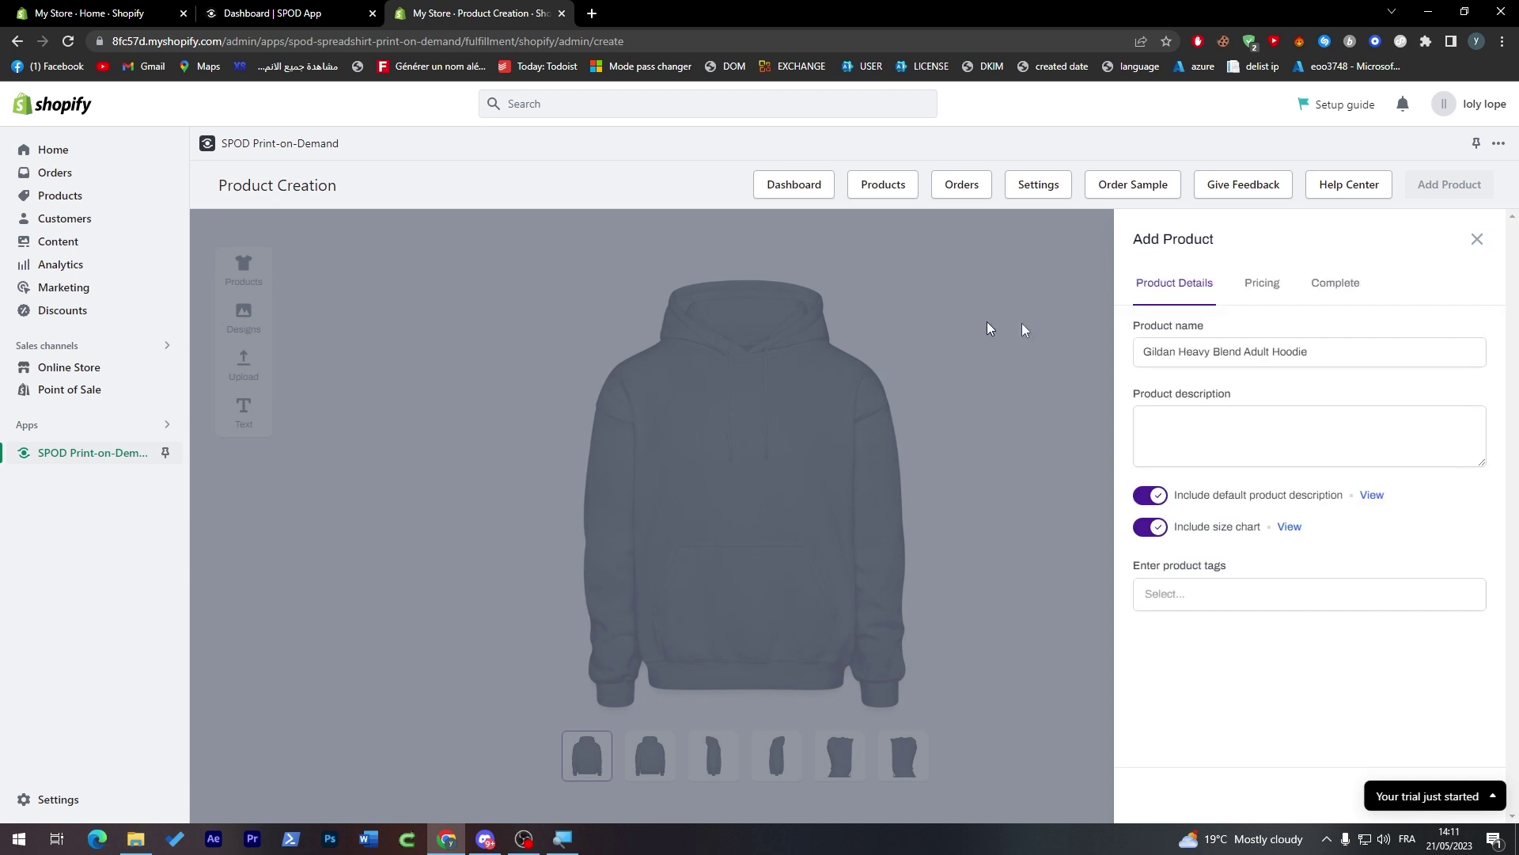
pyautogui.tripleClick(1238, 354)
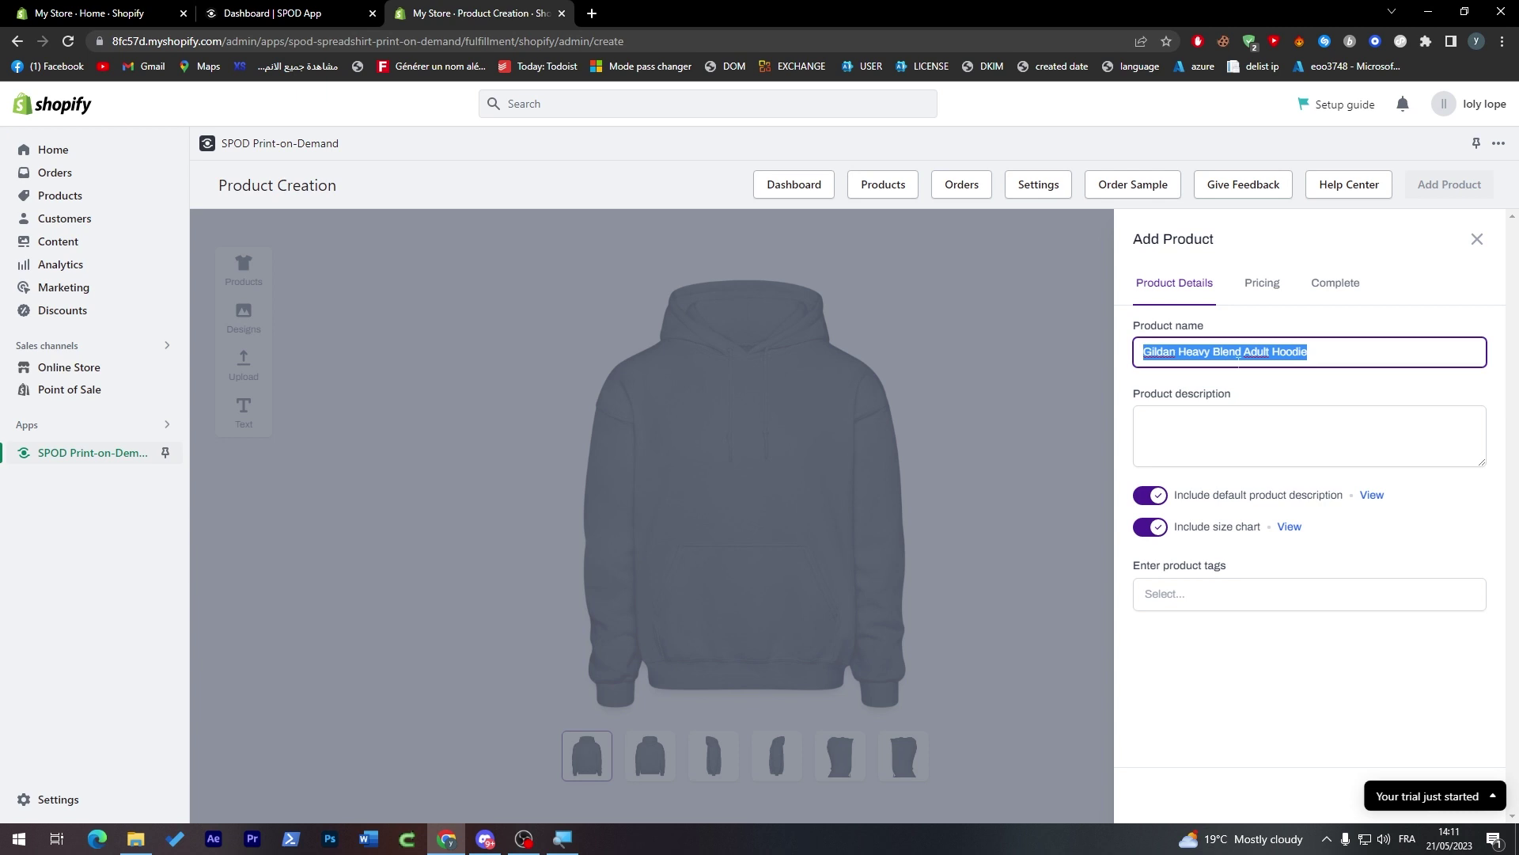
pyautogui.write('Hoodie for Loly')
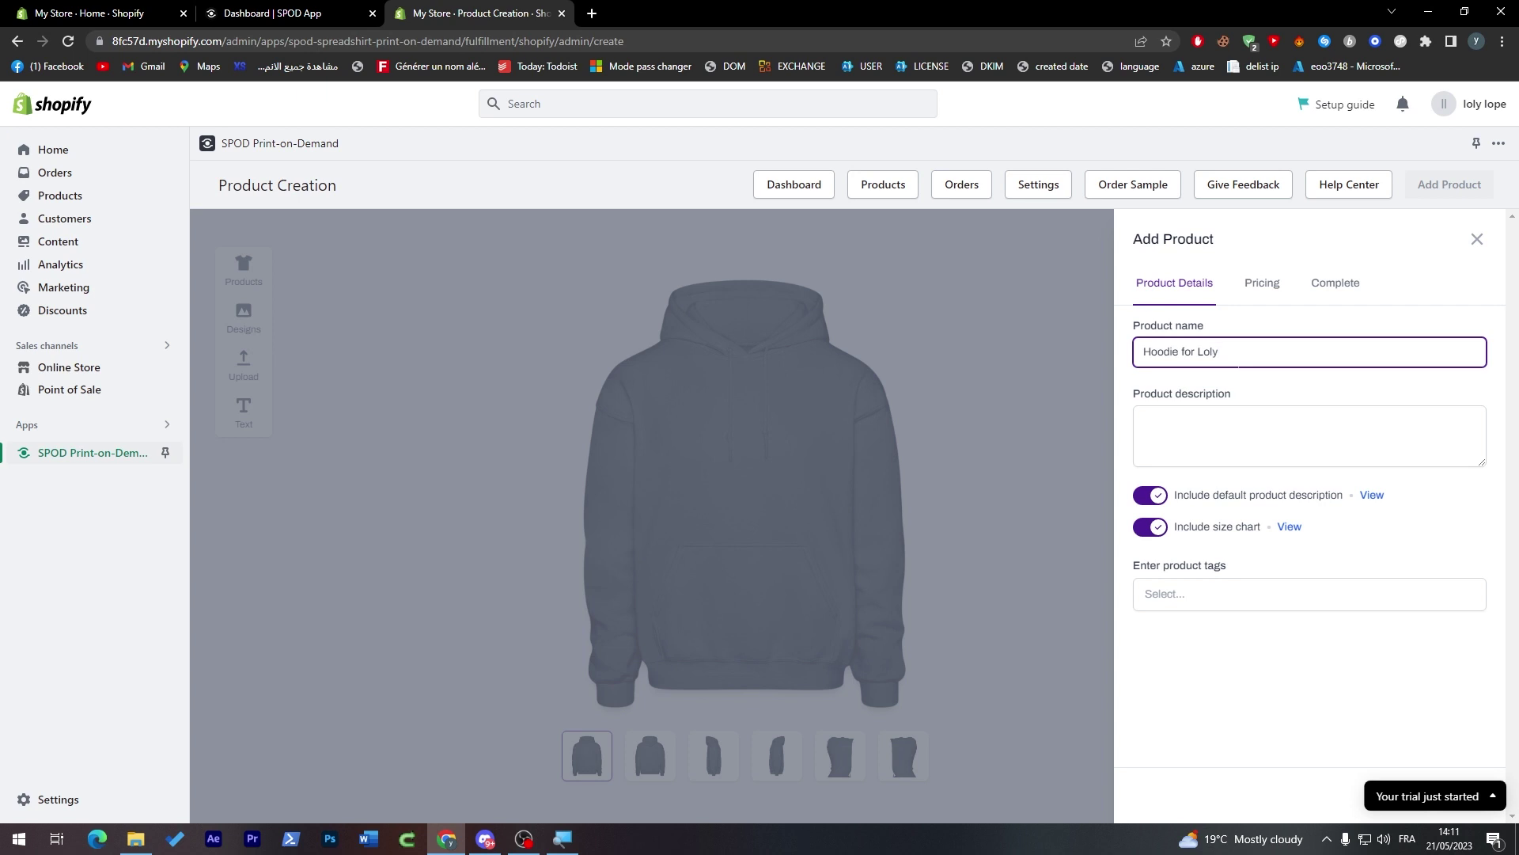
# - Set the hoodie's markup to 100 MAD in the product pricing
pyautogui.click(1265, 294)
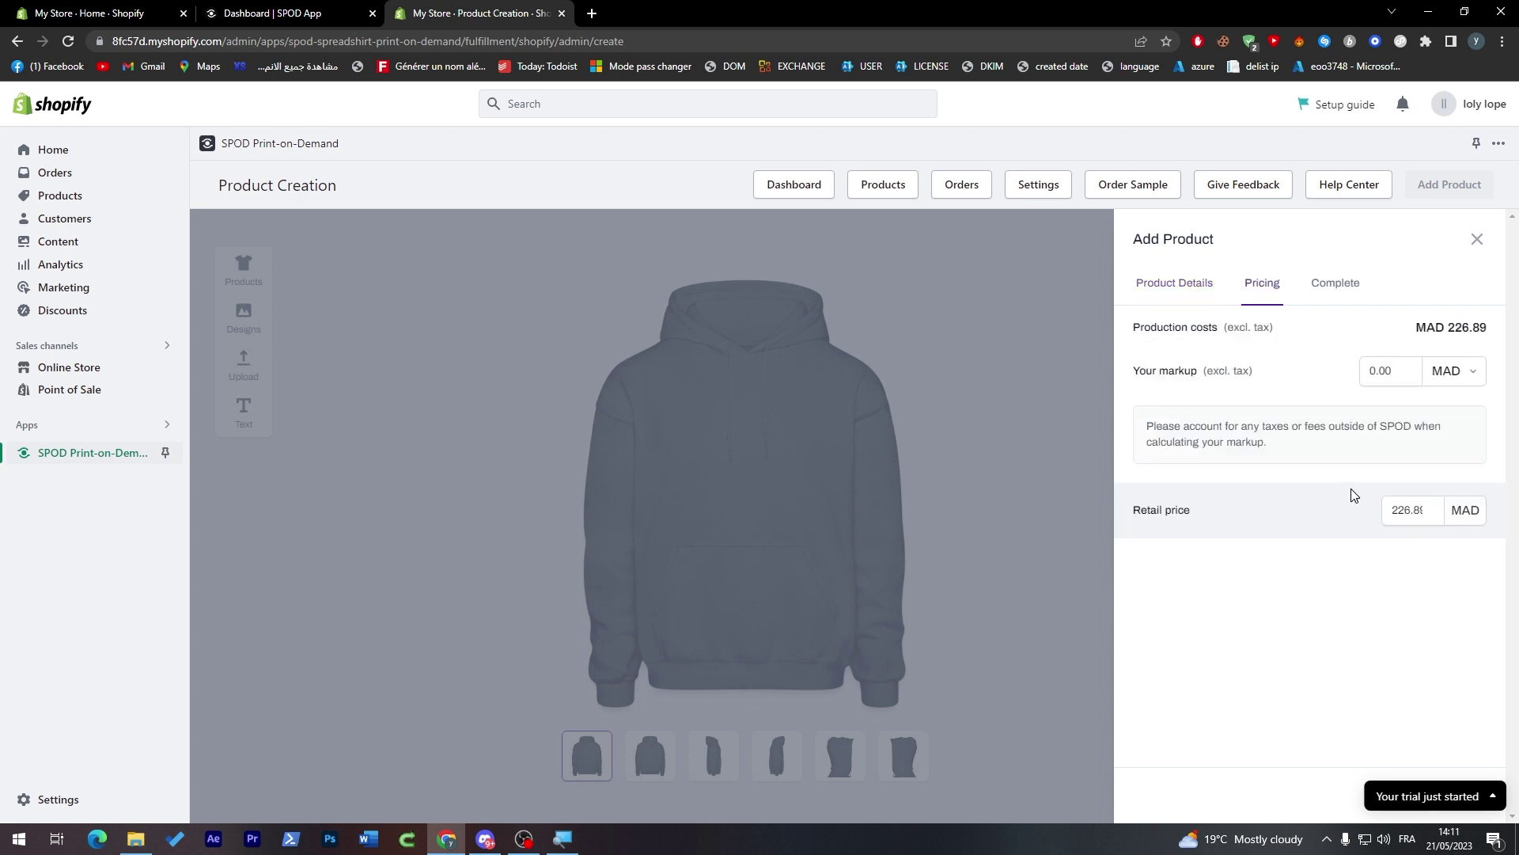
pyautogui.click(1378, 371)
pyautogui.write('100')
pyautogui.click(1331, 364)
# - Remove sizes 2XL, 3XL, 4XL and 5XL from the hoodie's variants and include all product colors
pyautogui.click(1334, 300)
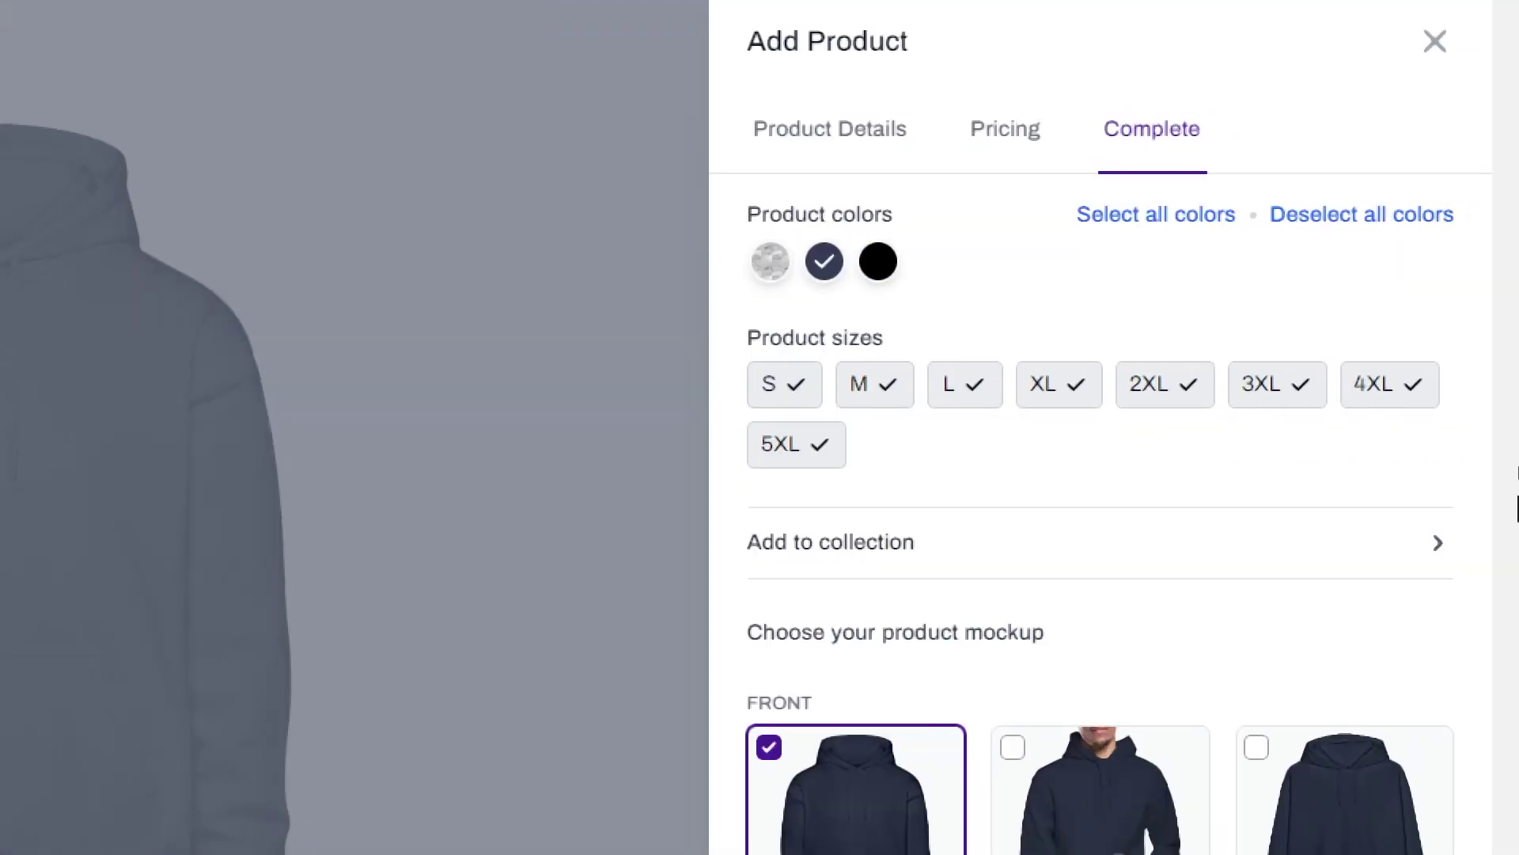
pyautogui.click(799, 458)
pyautogui.click(1376, 386)
pyautogui.click(1270, 386)
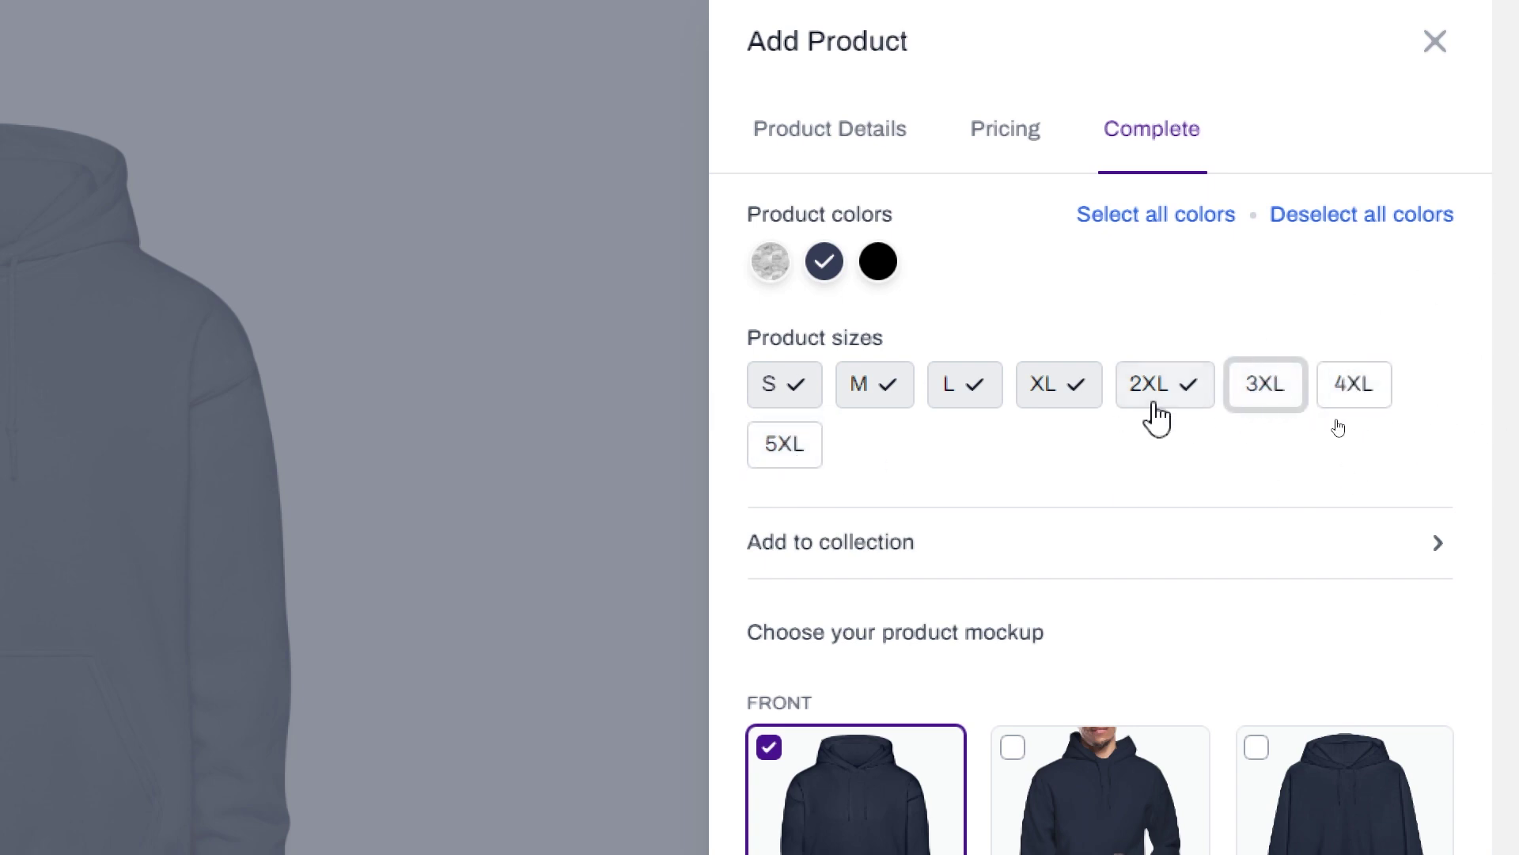
pyautogui.click(1156, 407)
pyautogui.moveTo(884, 267)
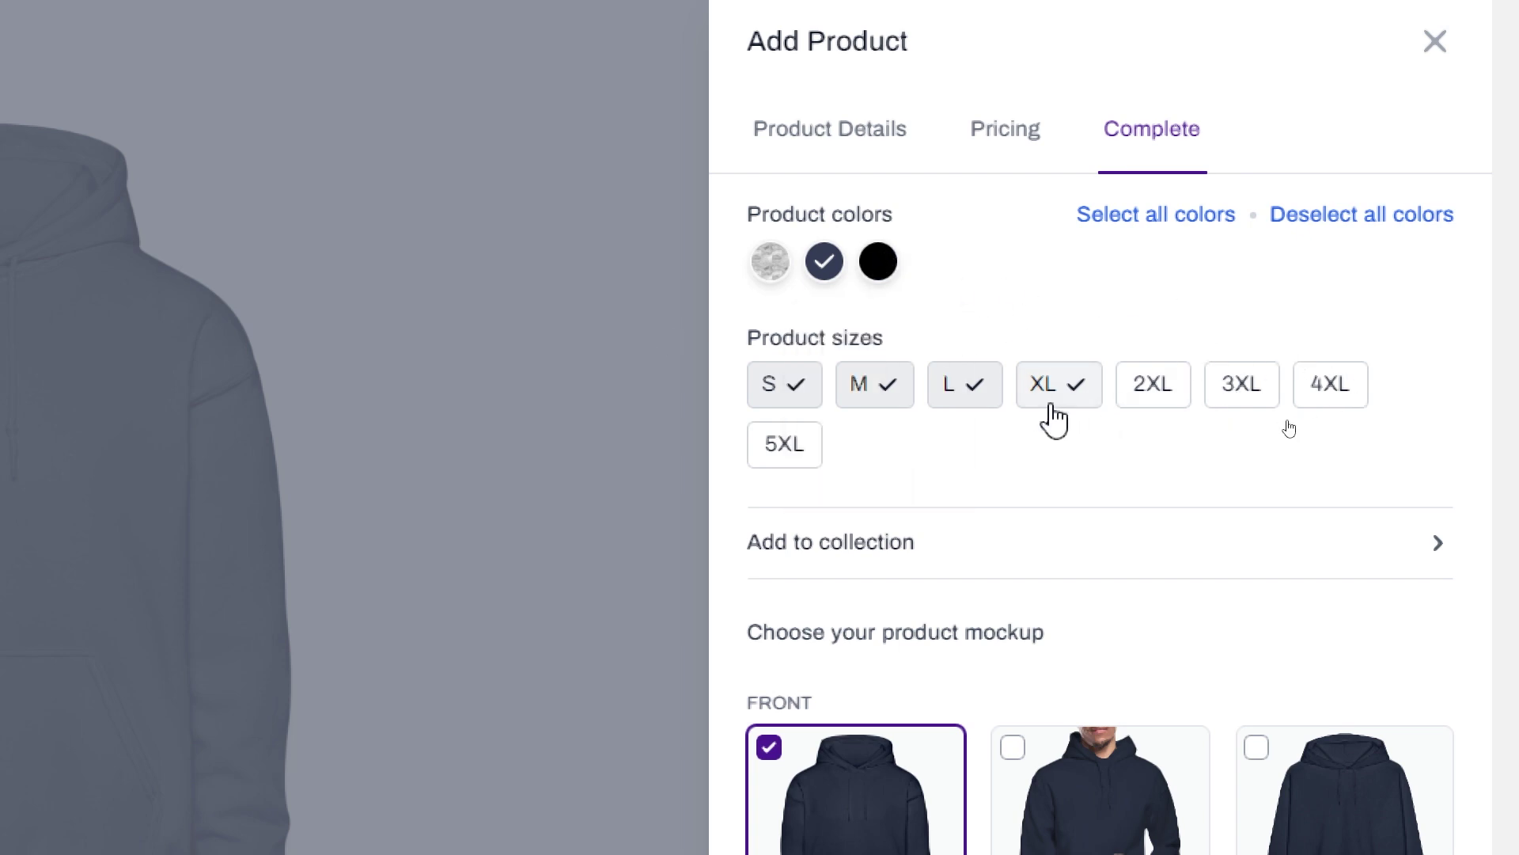
pyautogui.click(1120, 218)
# - Add the hoodie to the Home page collection and return to the completion settings
pyautogui.click(1413, 550)
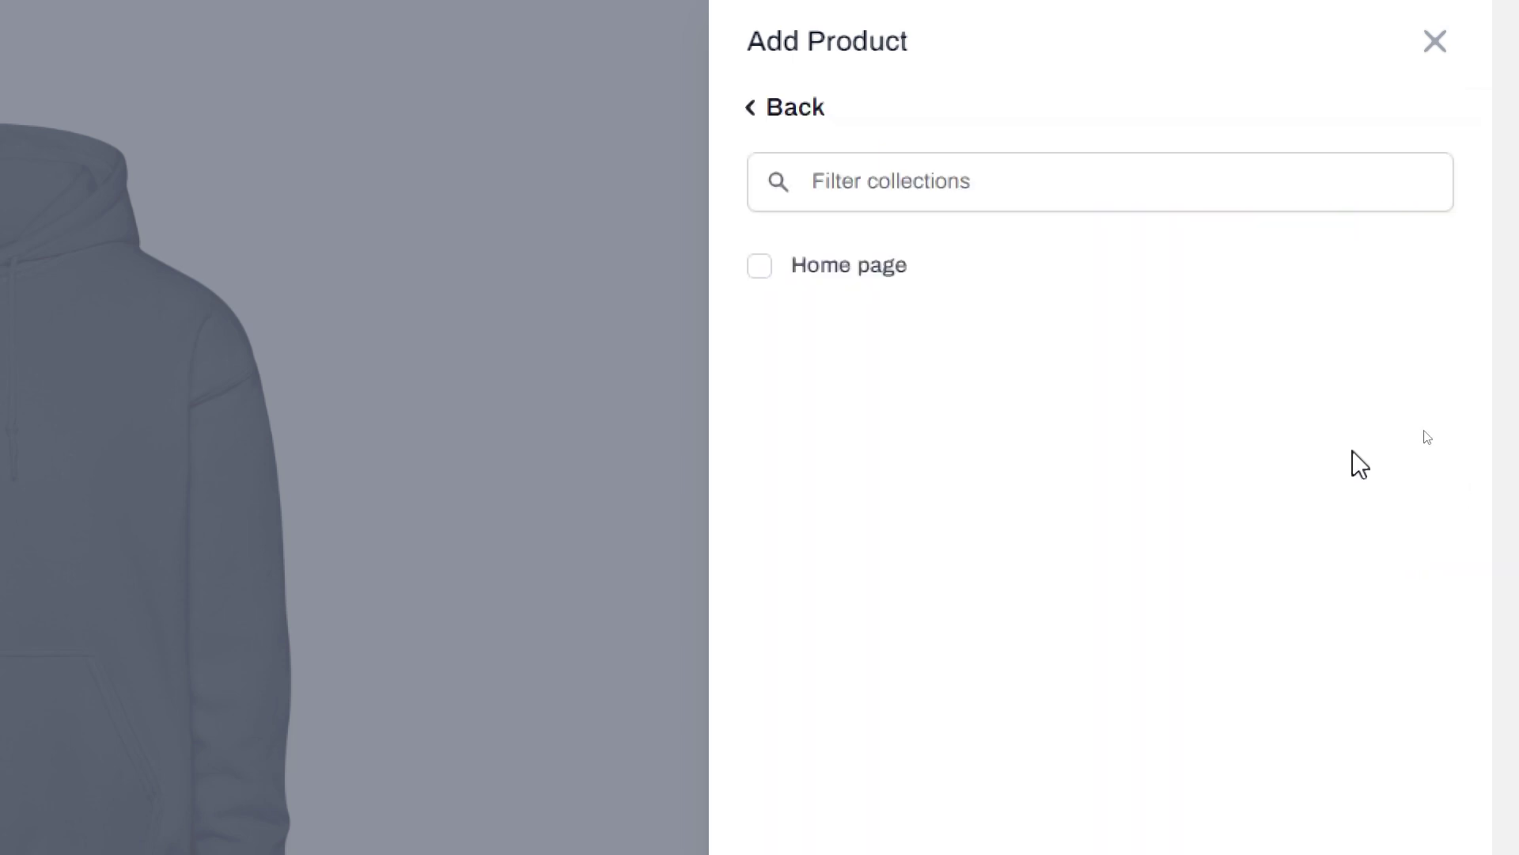
pyautogui.click(774, 136)
pyautogui.click(987, 543)
pyautogui.click(804, 295)
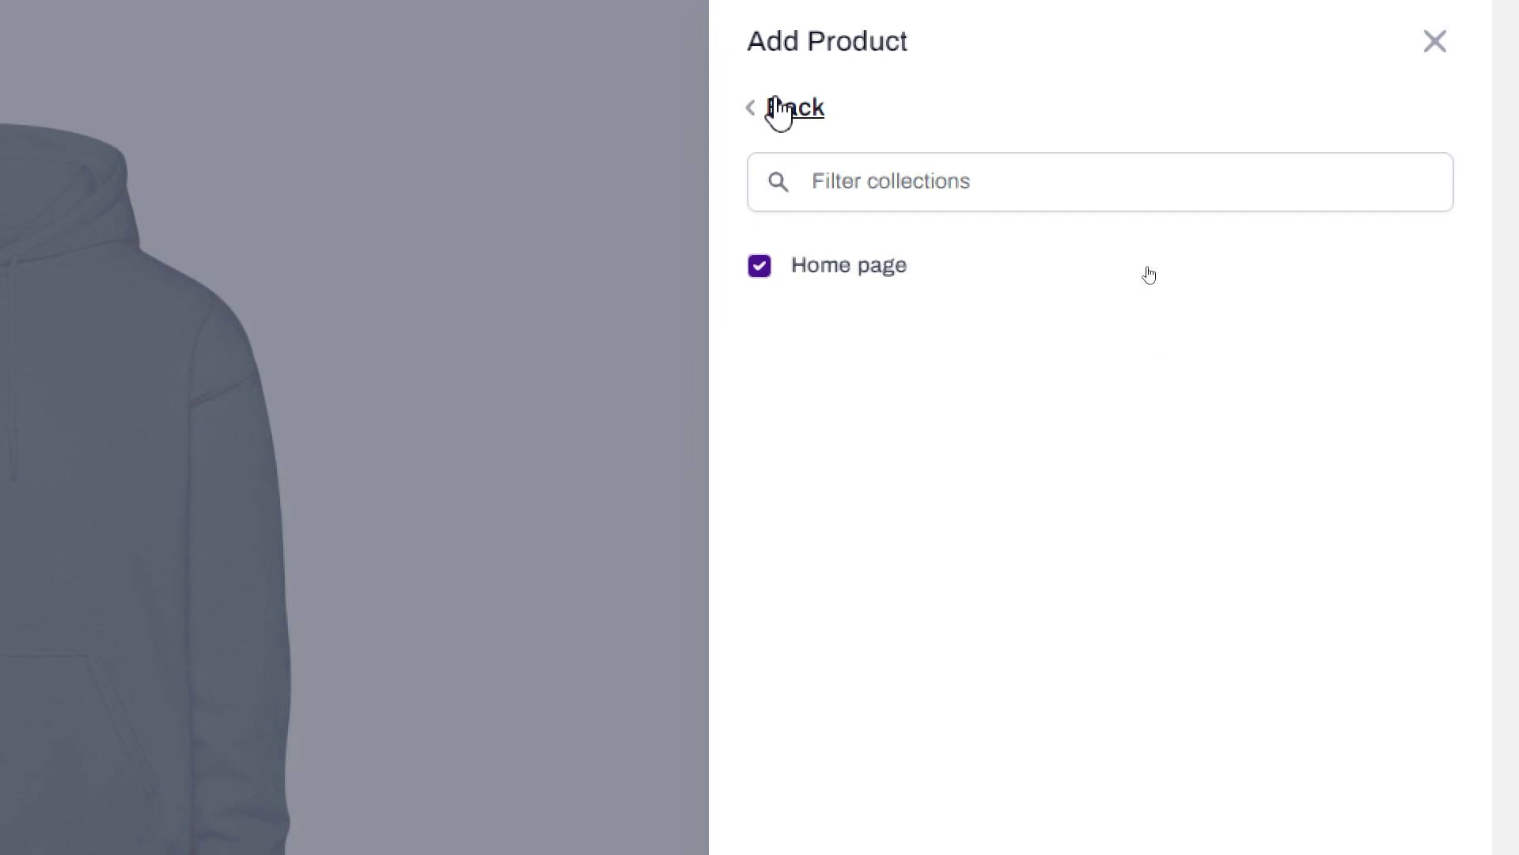
pyautogui.click(779, 108)
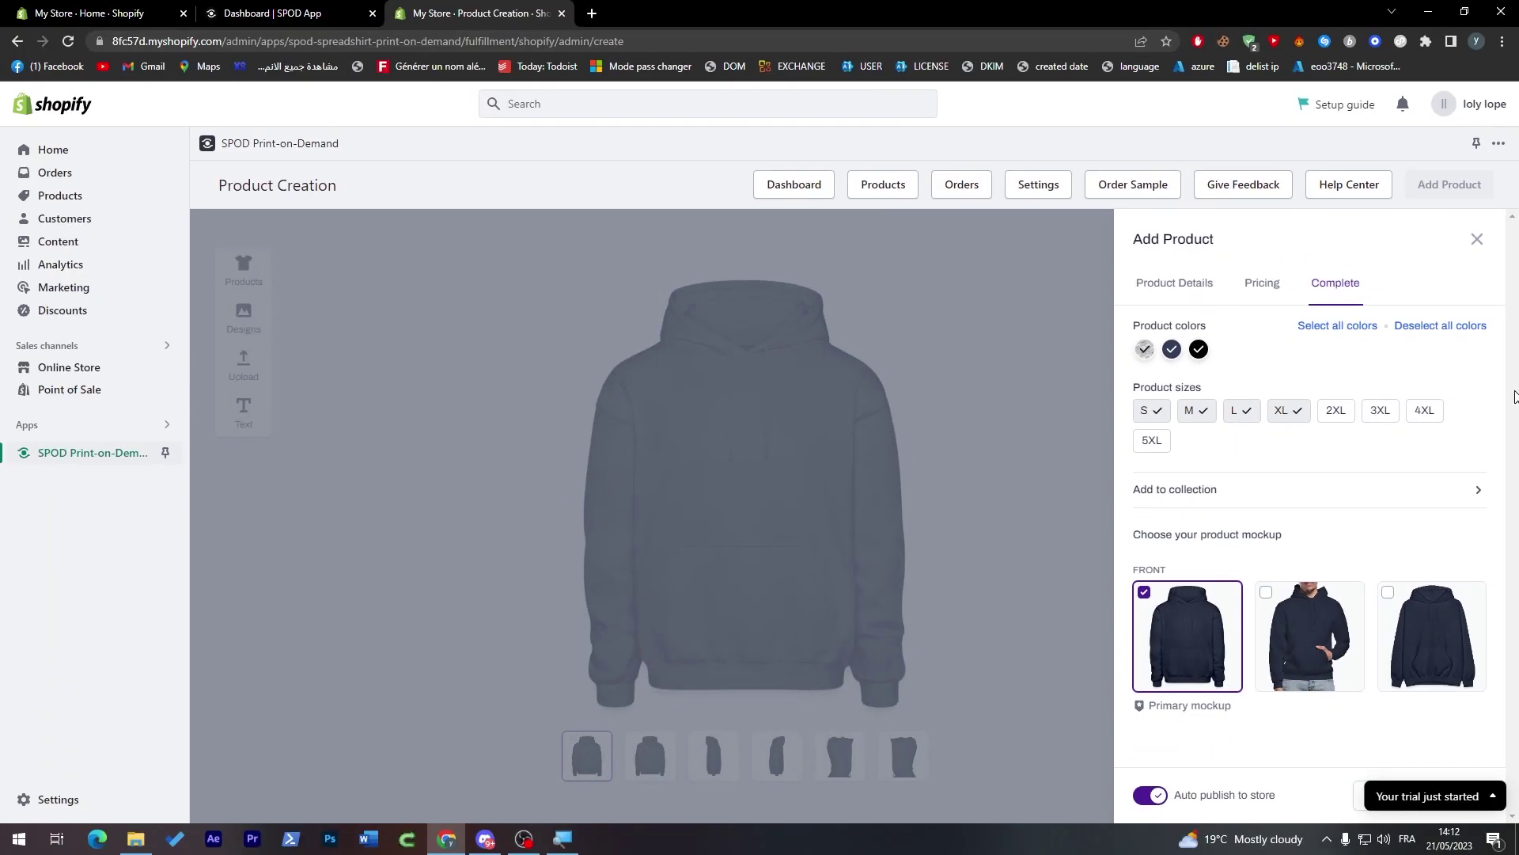
# - Include the front mockup worn by a model alongside the primary mockup, keeping the Shopify trial notice collapsed
pyautogui.click(1304, 621)
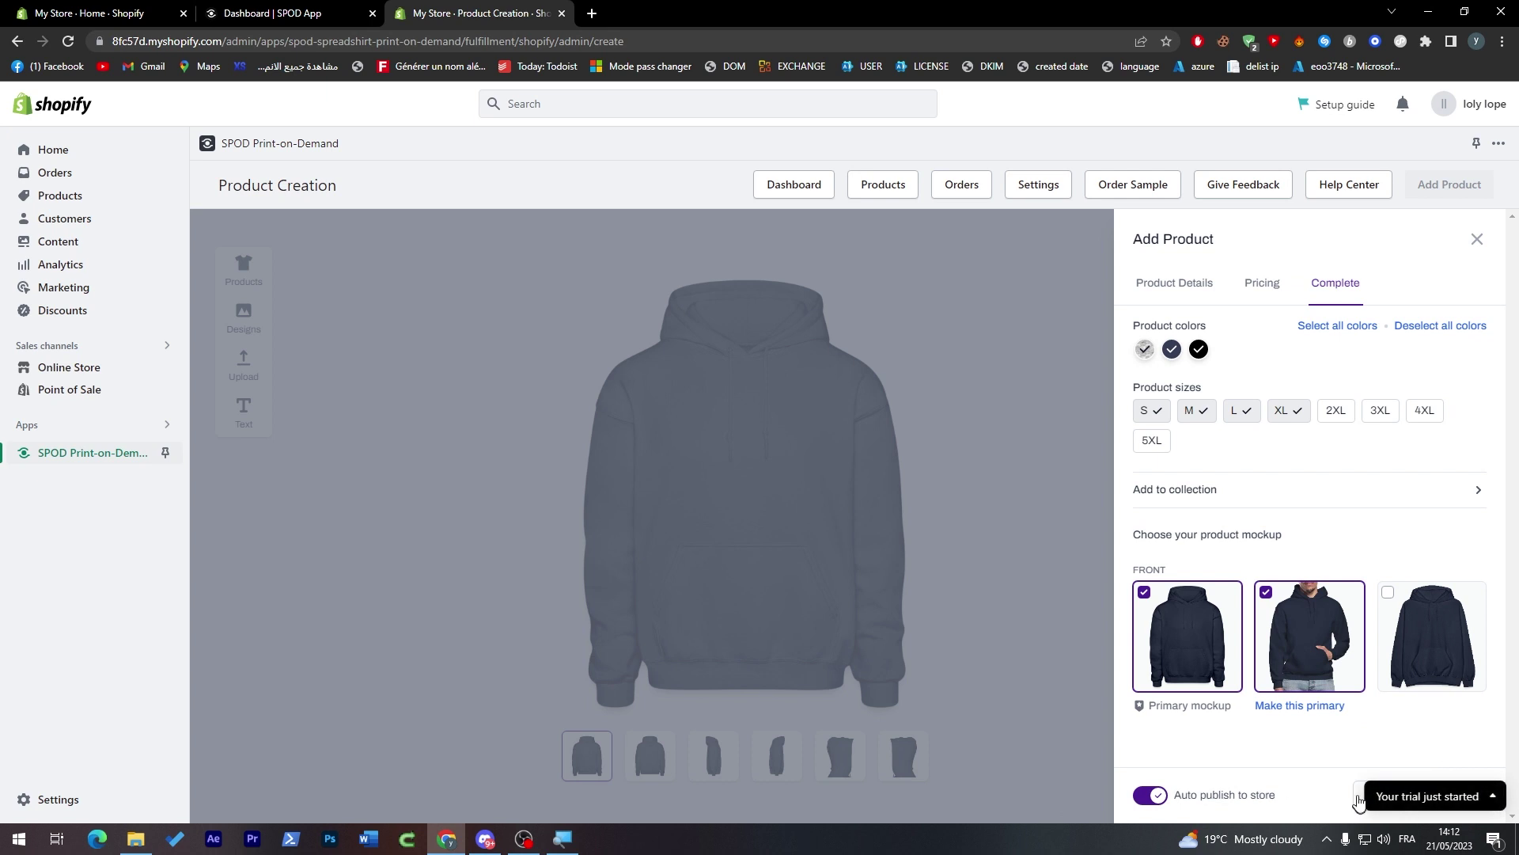
pyautogui.click(1471, 799)
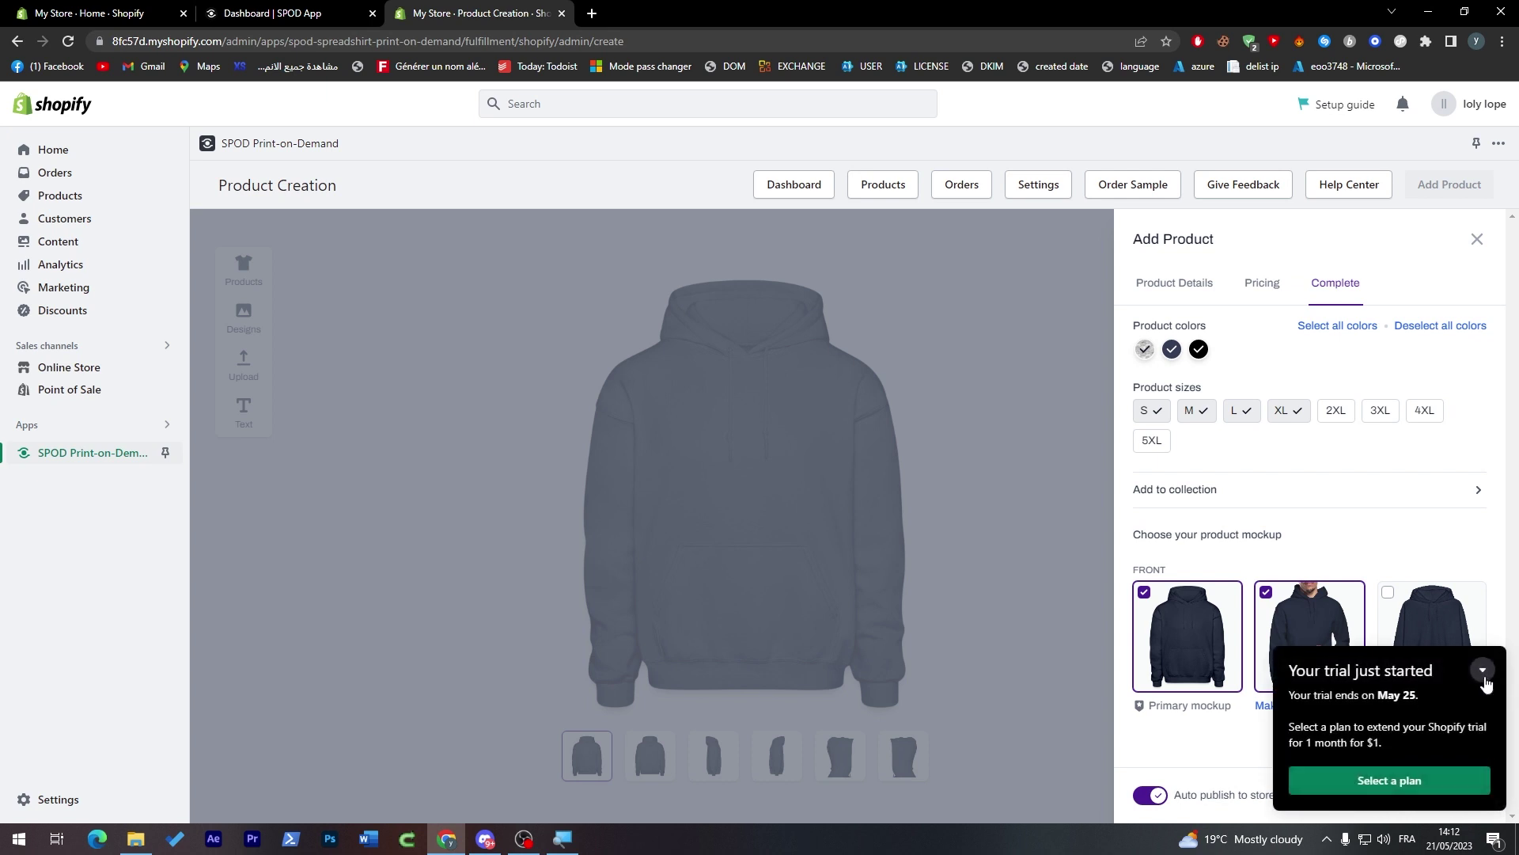
pyautogui.click(1482, 669)
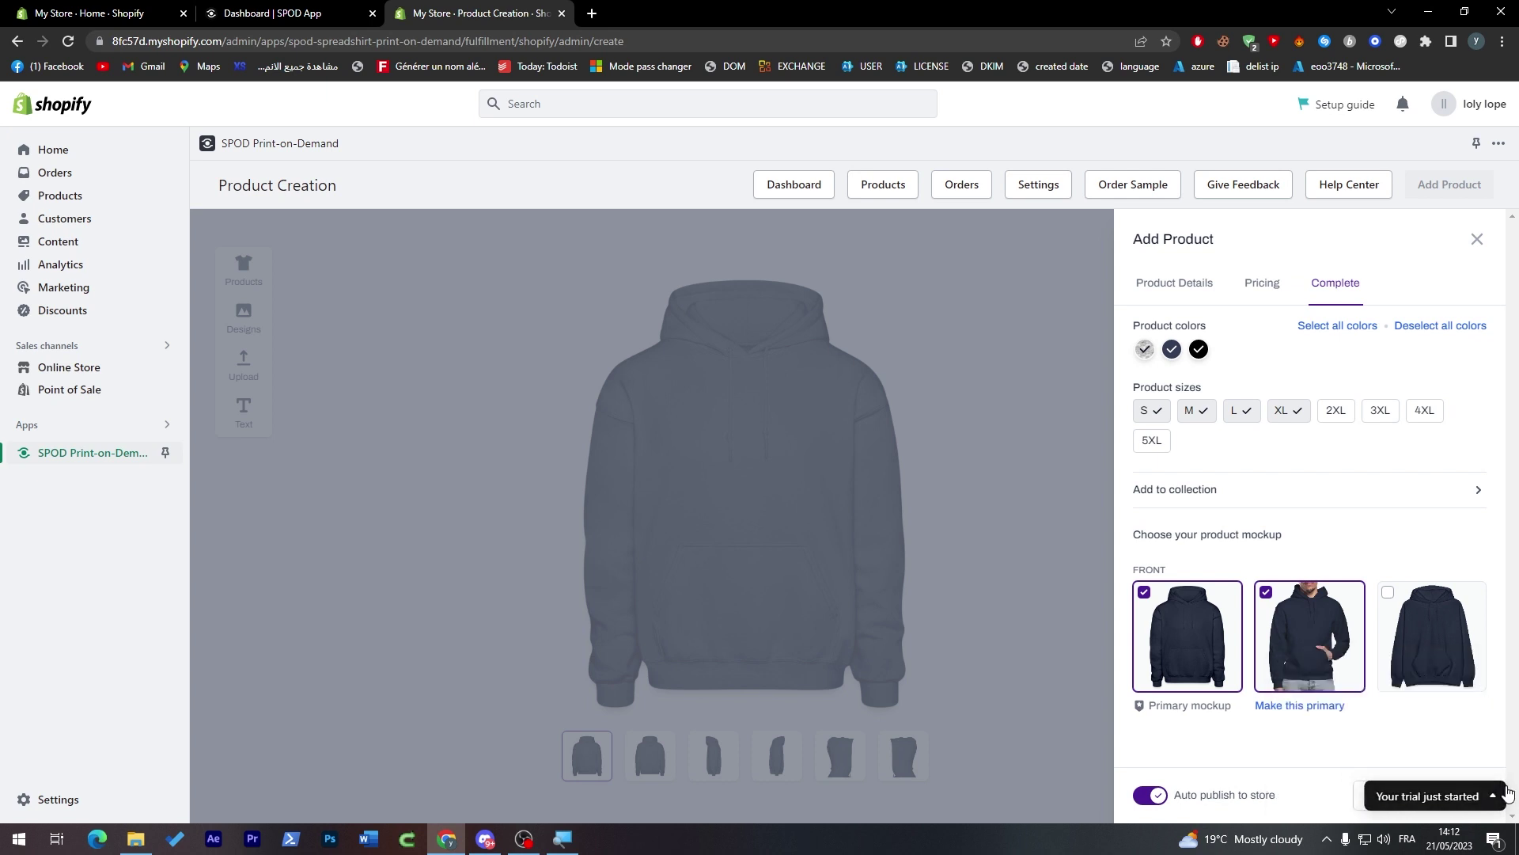
# - Return to the hoodie's pricing settings and try to dismiss the Shopify trial notice covering the controls
pyautogui.click(1355, 802)
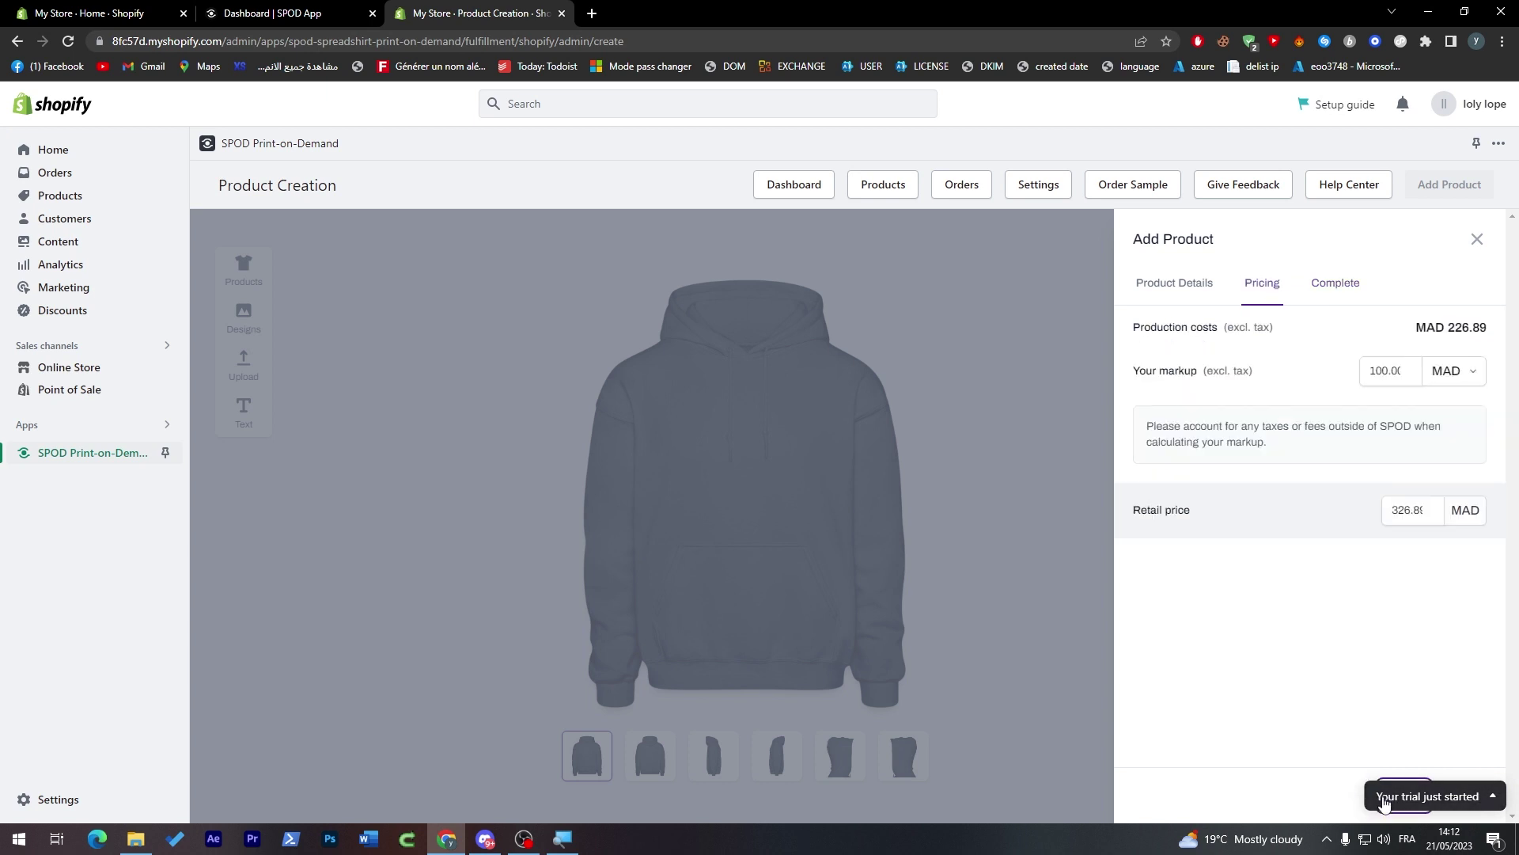
pyautogui.click(1470, 796)
pyautogui.click(1483, 671)
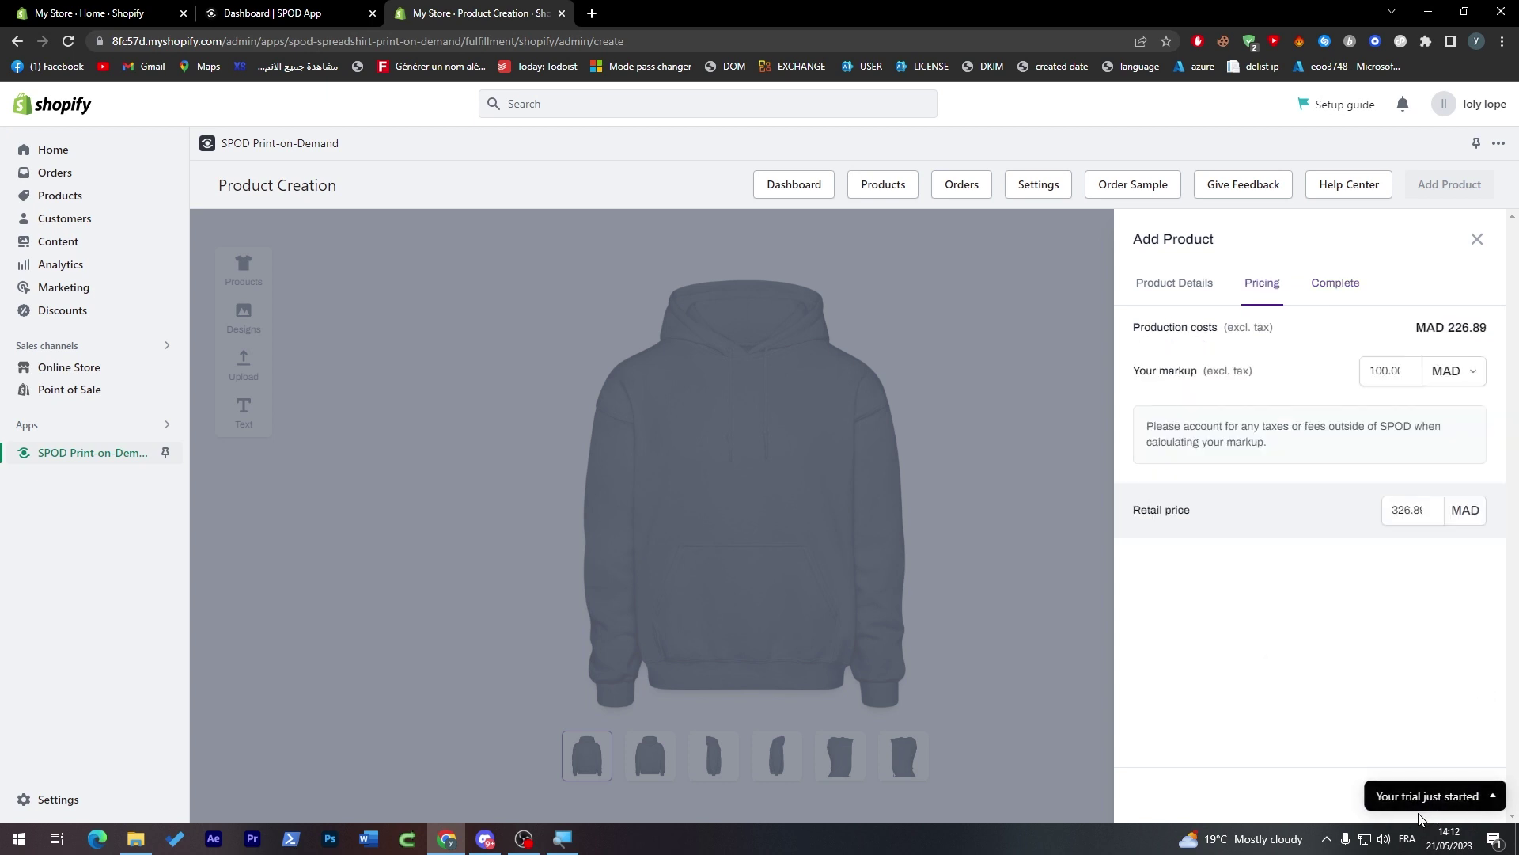
# - Inspect the page with the browser's developer tools to clear the trial notice covering the product form's controls, and close the tools
pyautogui.rightClick(1389, 701)
pyautogui.click(1327, 634)
pyautogui.click(496, 5)
pyautogui.click(751, 14)
pyautogui.rightClick(971, 513)
pyautogui.click(1048, 485)
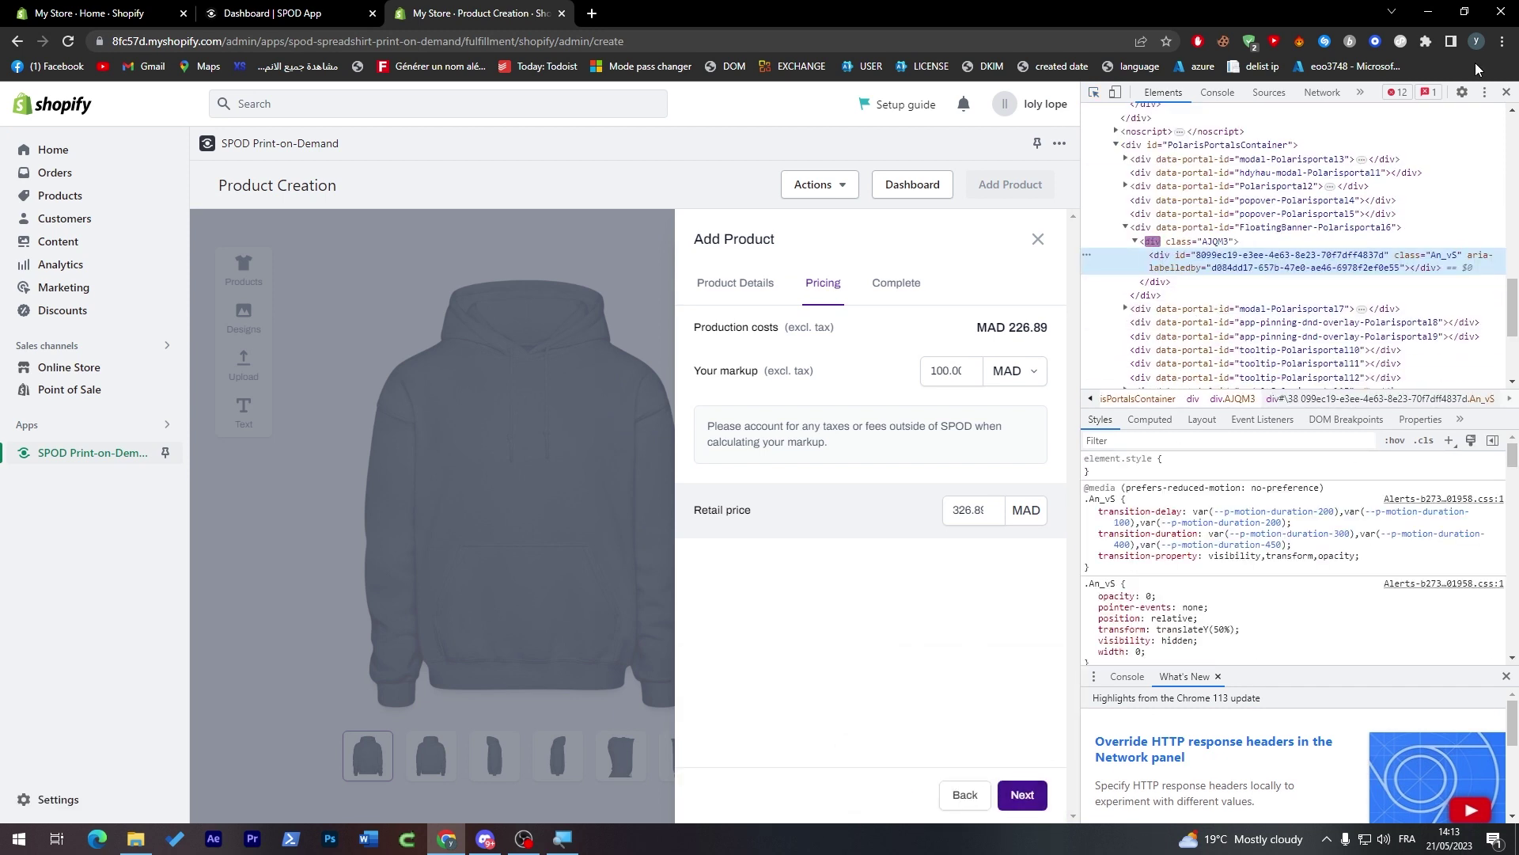
pyautogui.click(1506, 91)
# - Proceed from pricing to the completion settings and finish adding the hoodie with auto publish to store enabled
pyautogui.click(1462, 794)
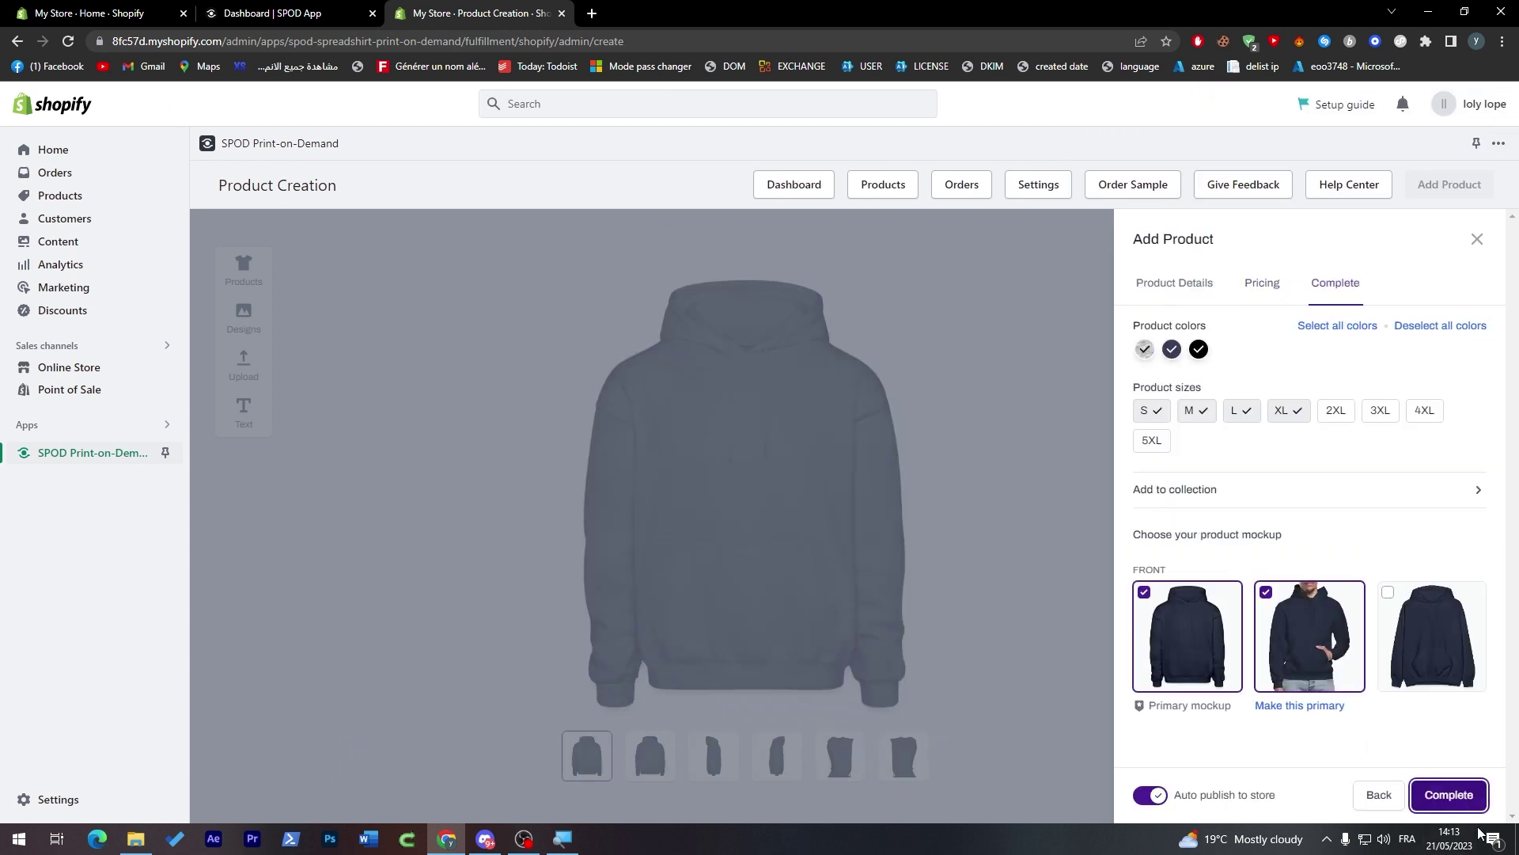
pyautogui.click(1458, 794)
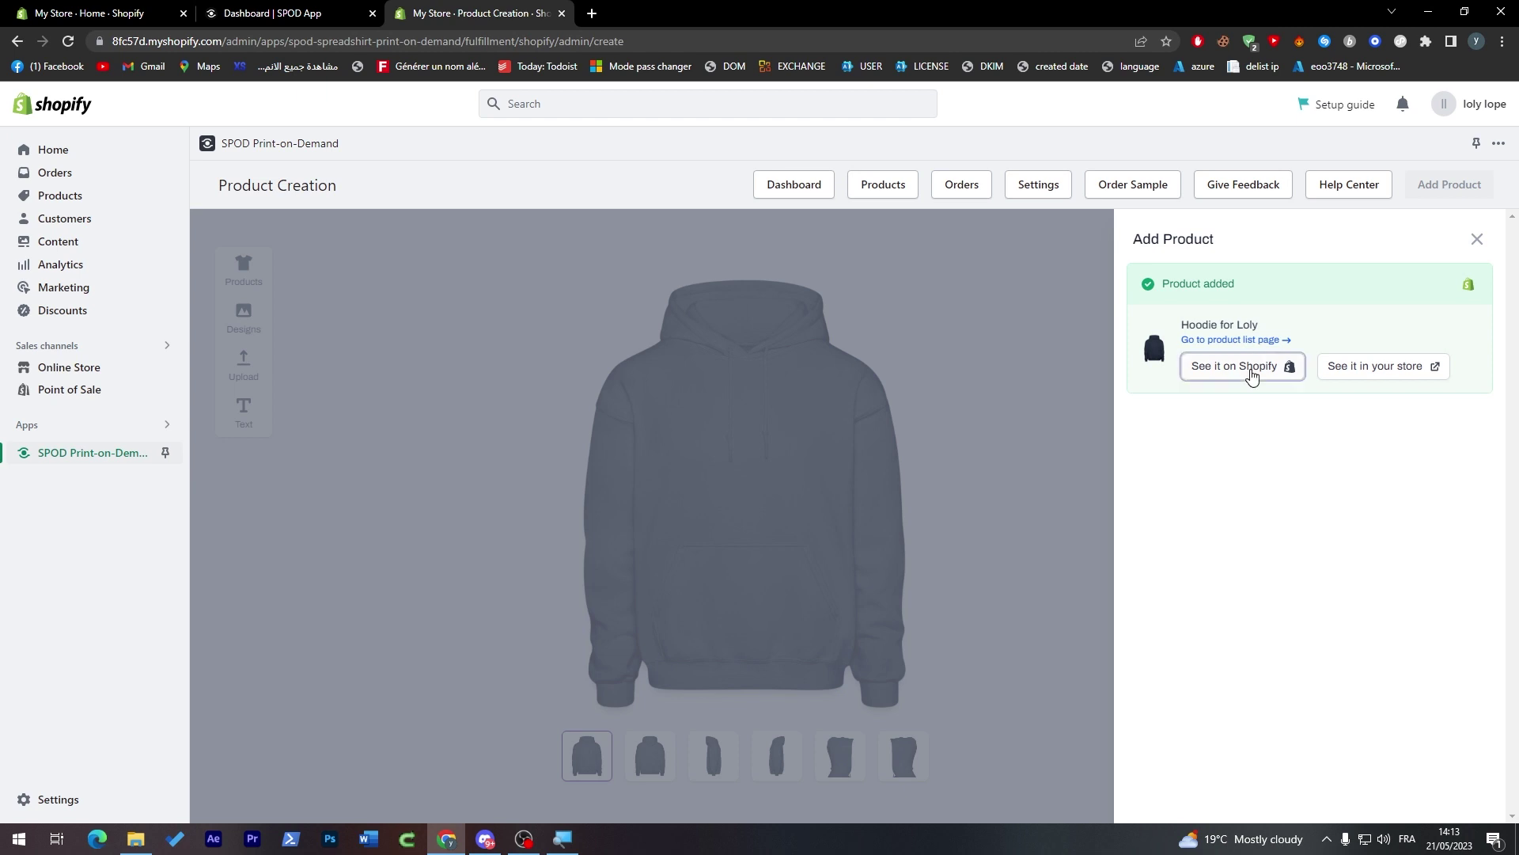
# - Open the added hoodie's Shopify admin page and its public product page in the store
pyautogui.click(1251, 374)
pyautogui.click(483, 13)
pyautogui.click(1377, 366)
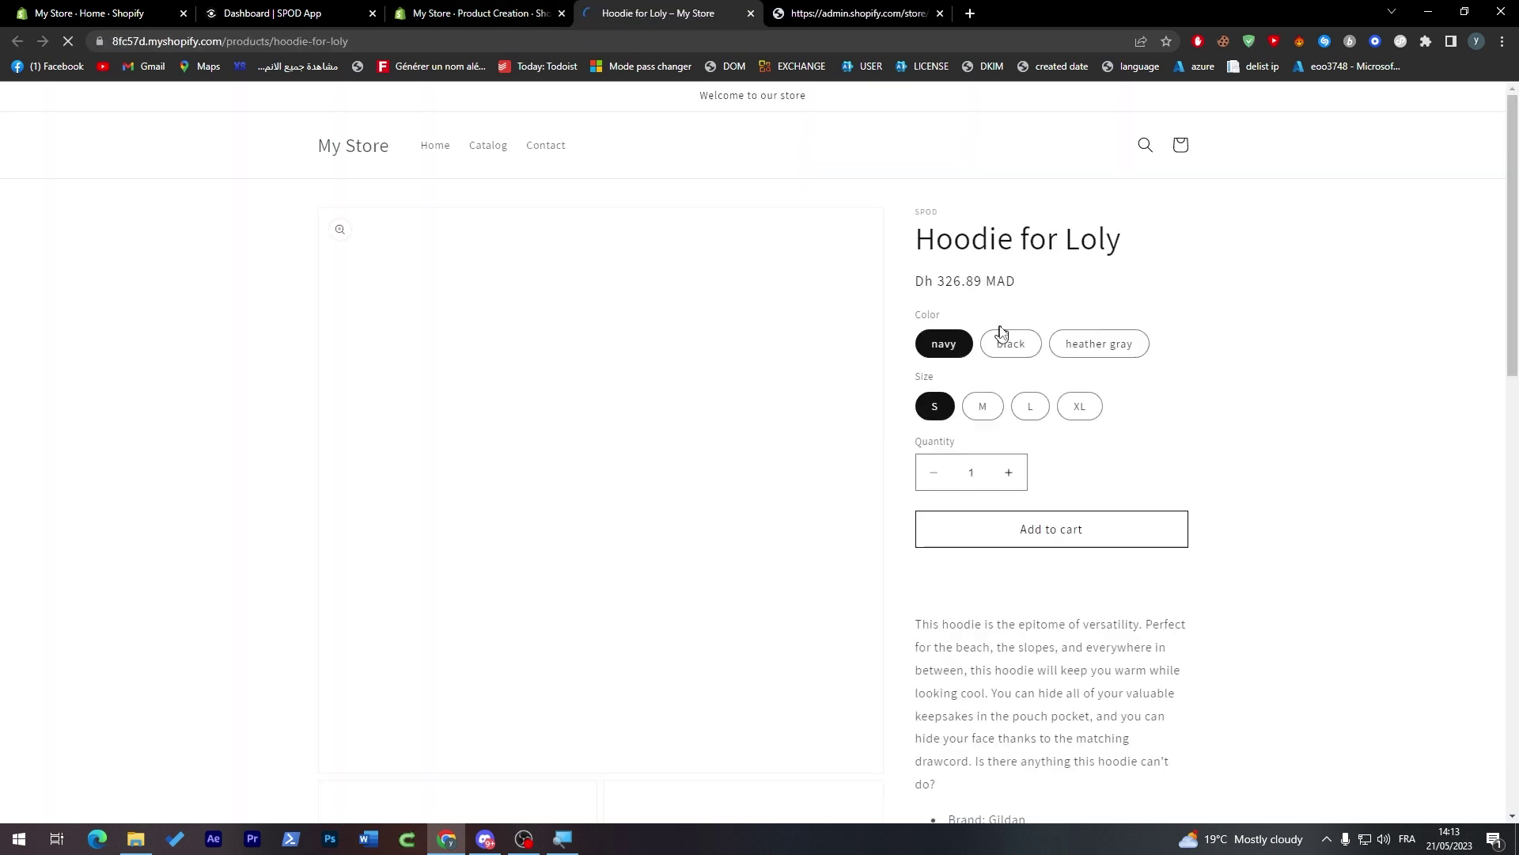